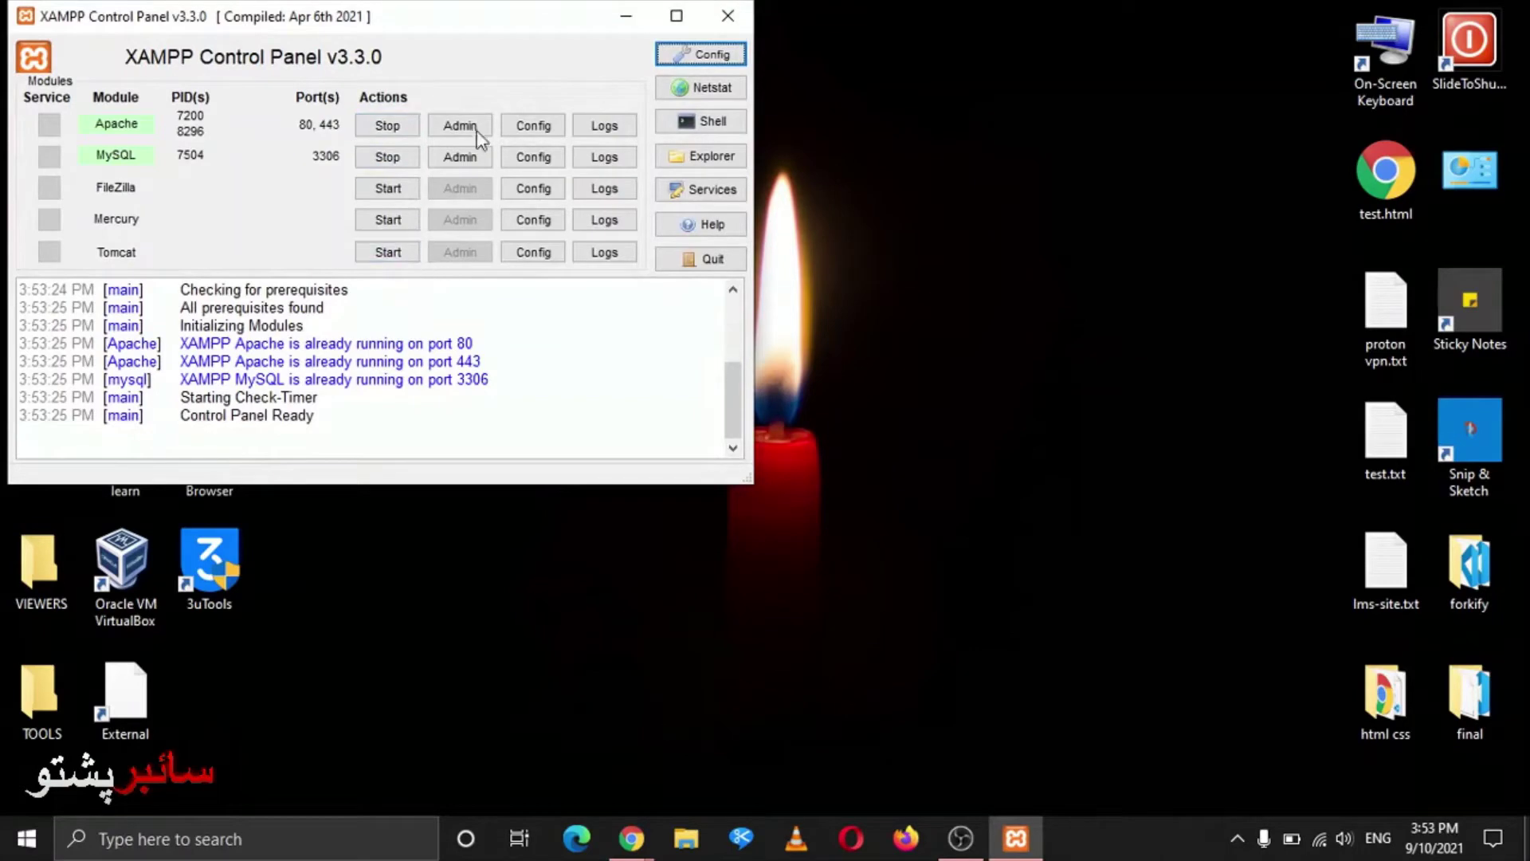
Minimise the XAMPP Control Panel and bring the phpMyAdmin browser window to the front
left_click(627, 16)
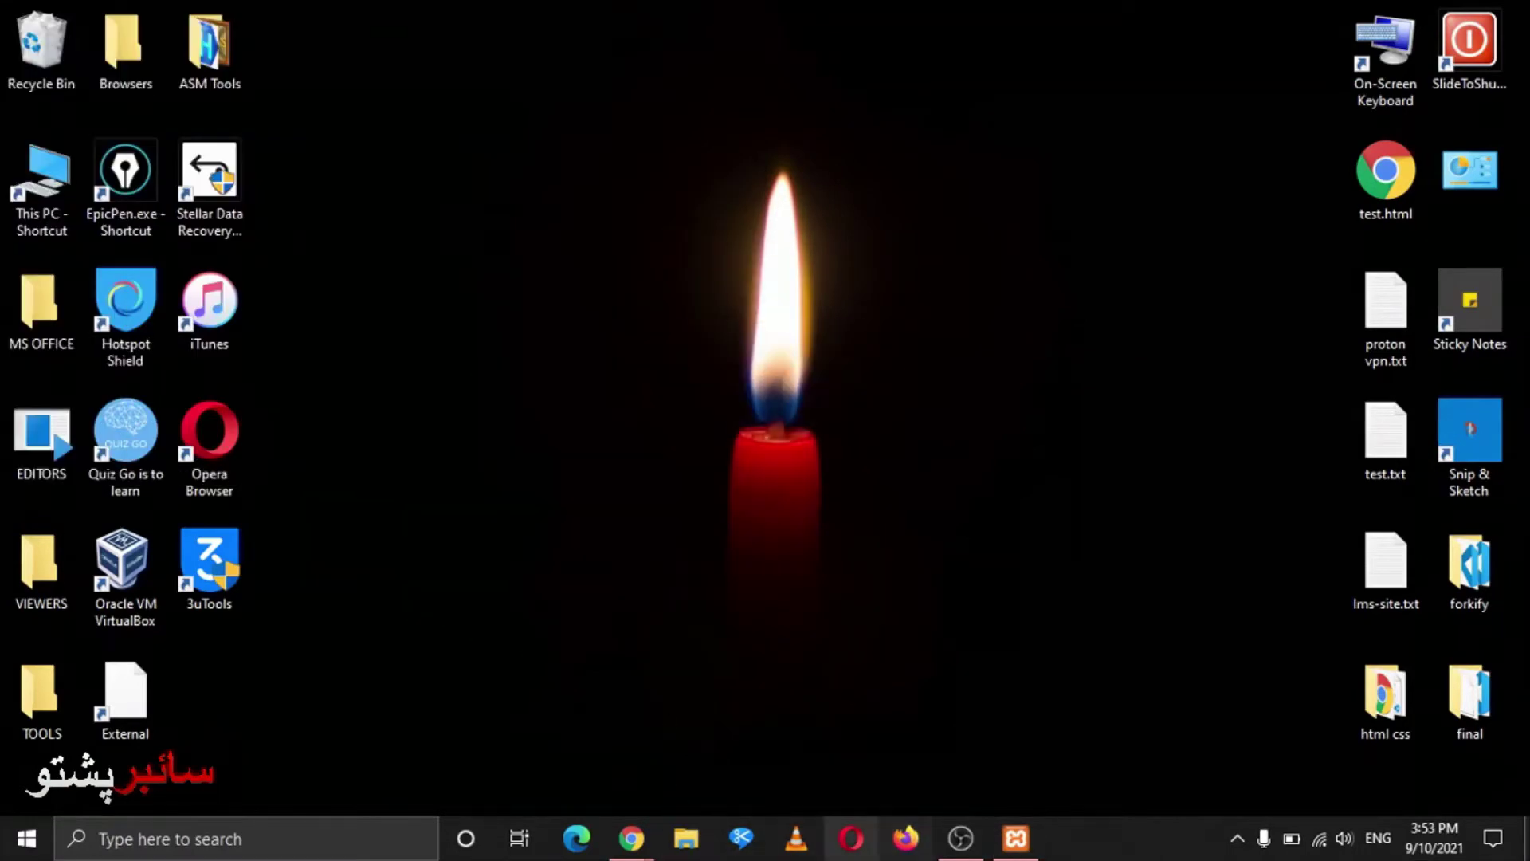
mouse_move(631, 838)
left_click(682, 768)
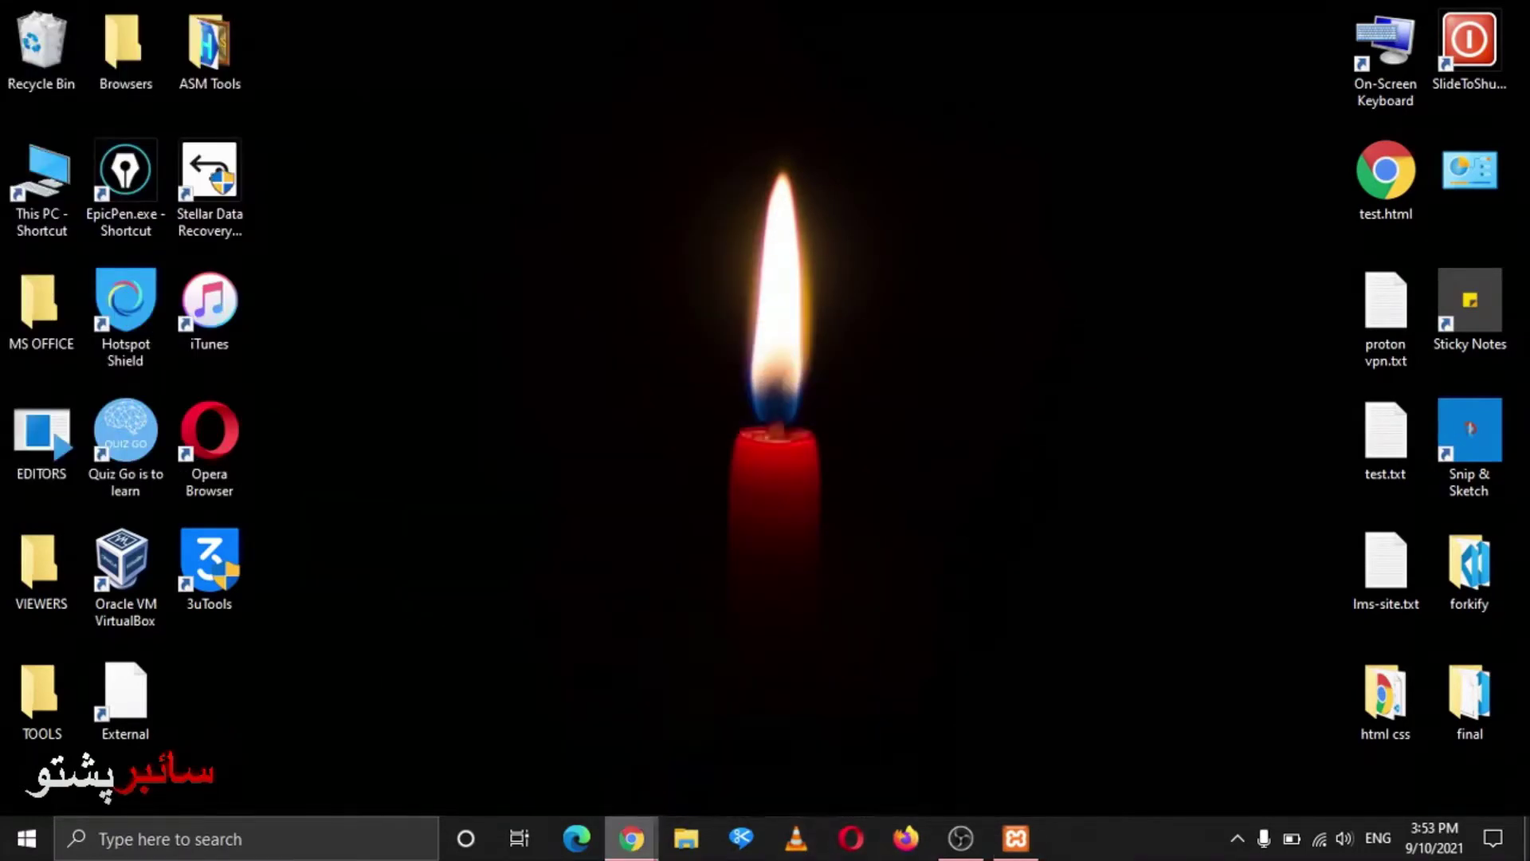
left_click(577, 770)
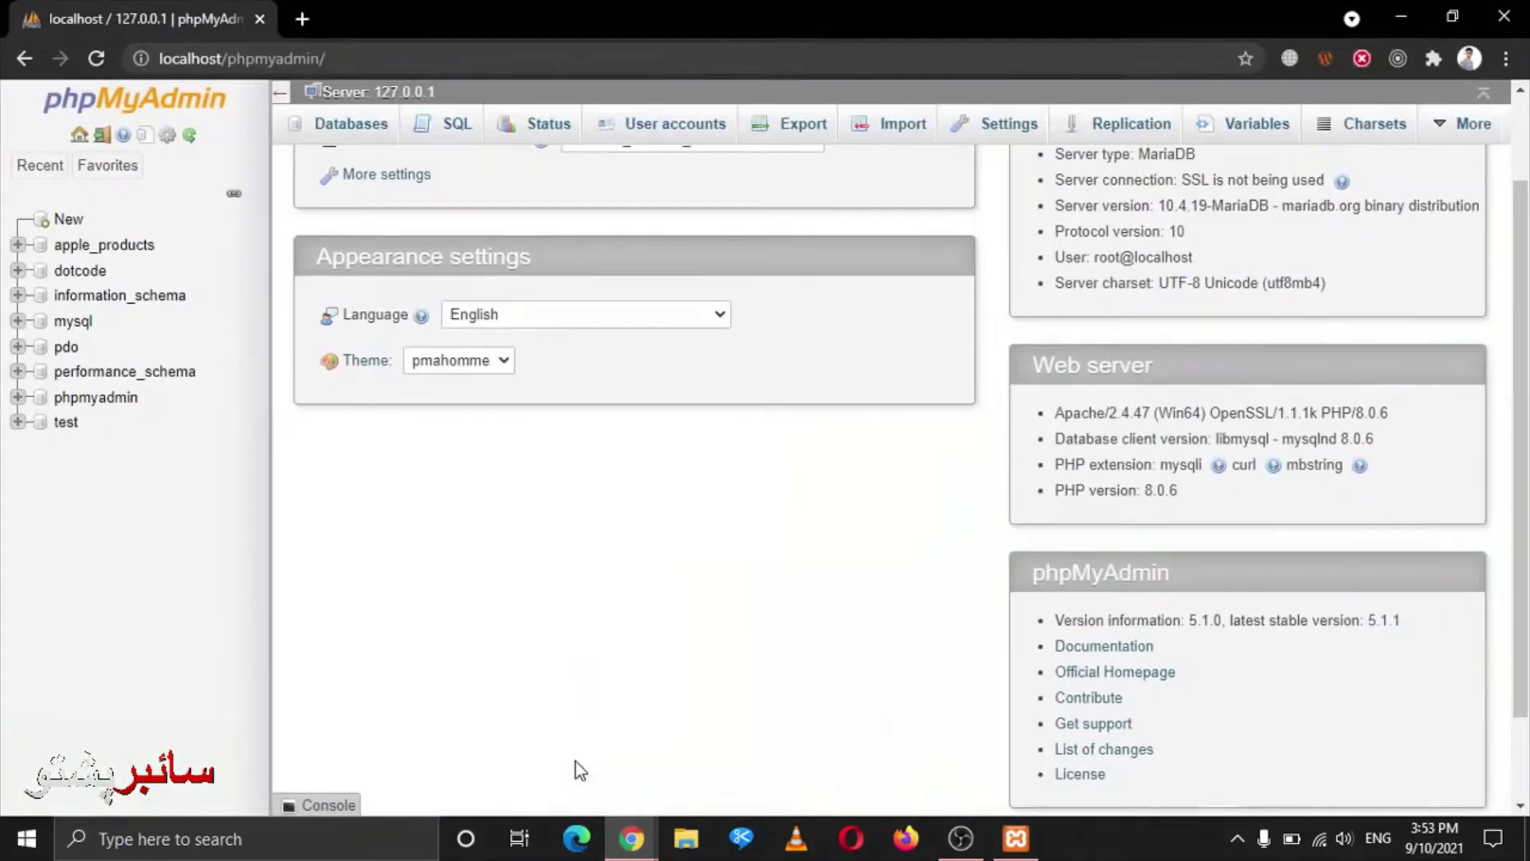
key("ctrl+l")
type("local")
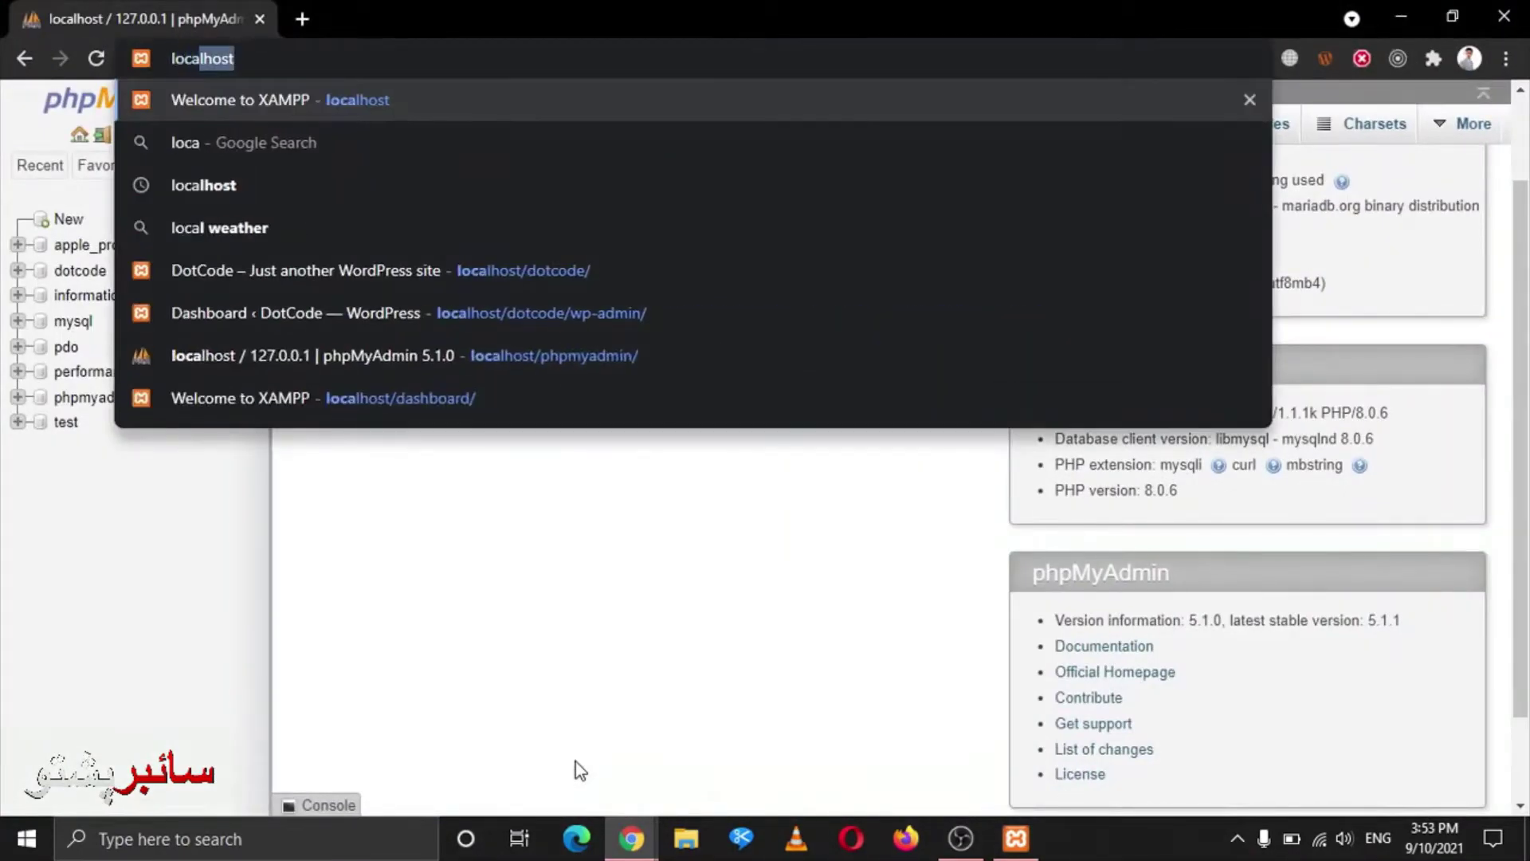
type("host")
key("Return")
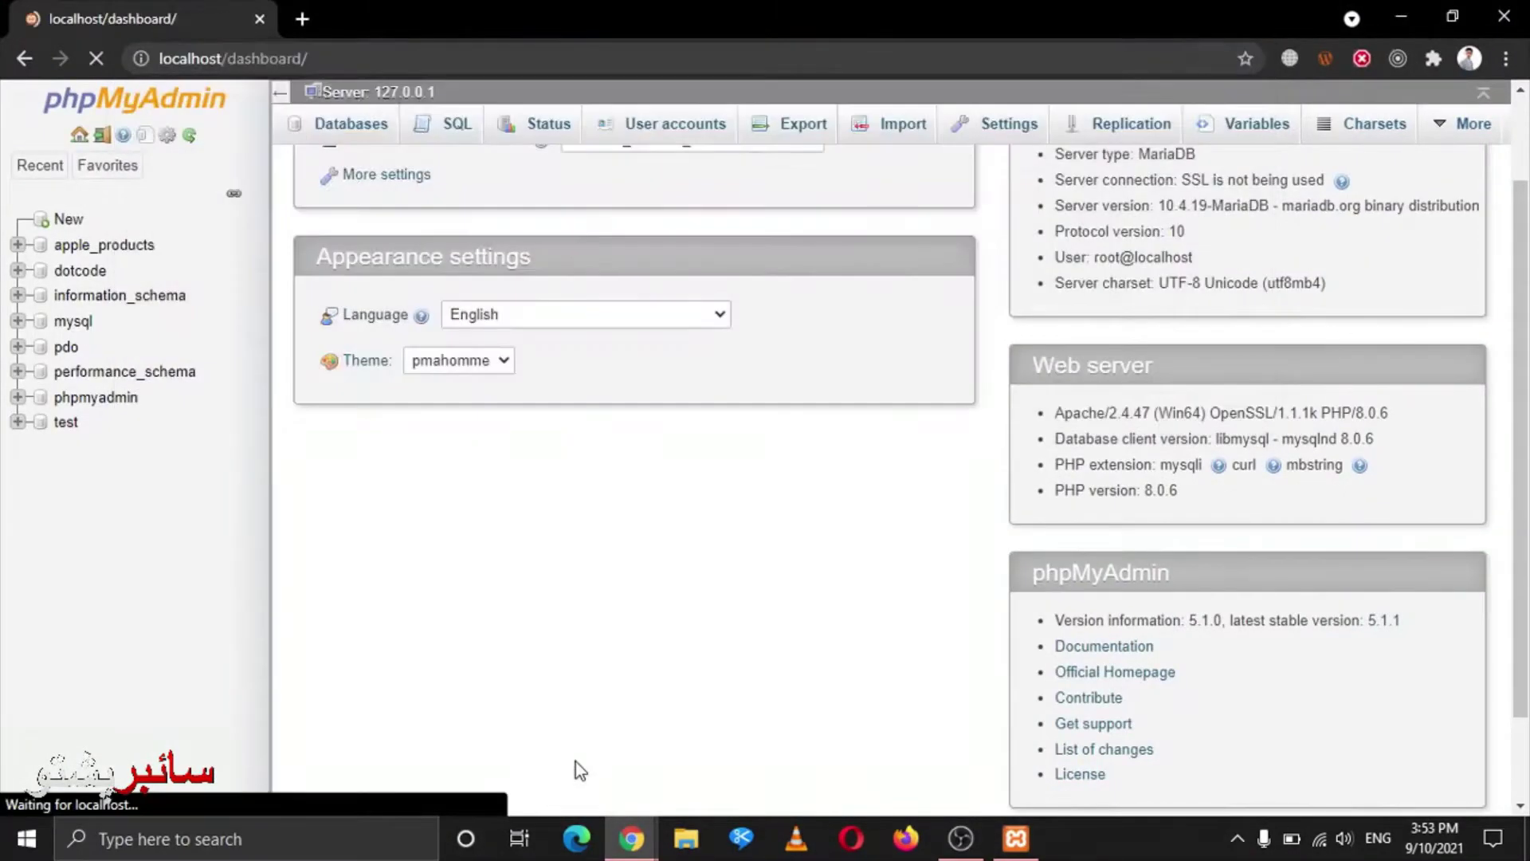
key("ctrl+t")
type("localhost")
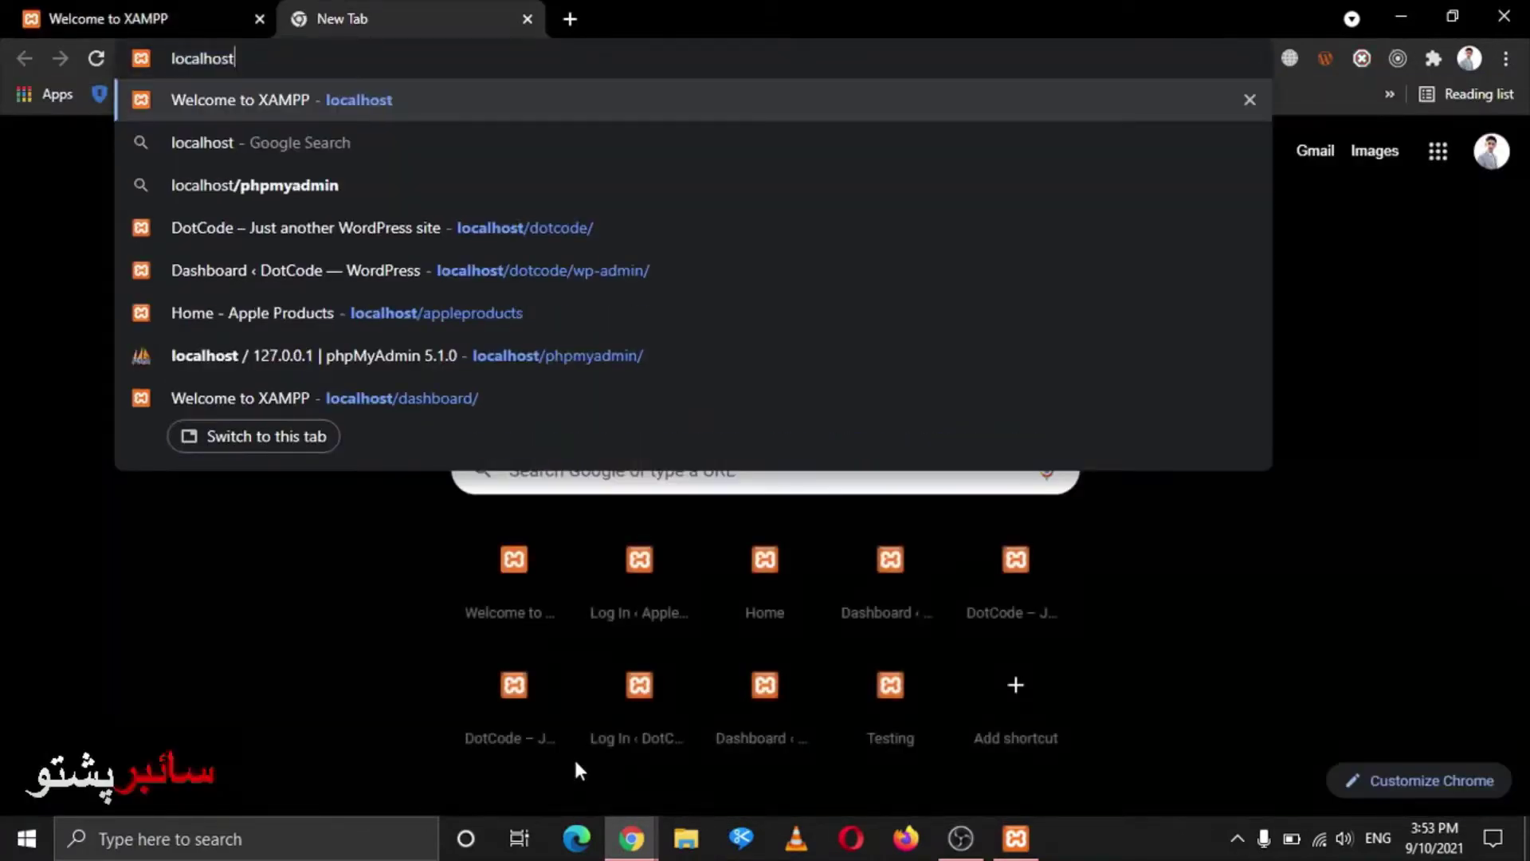
key("Return")
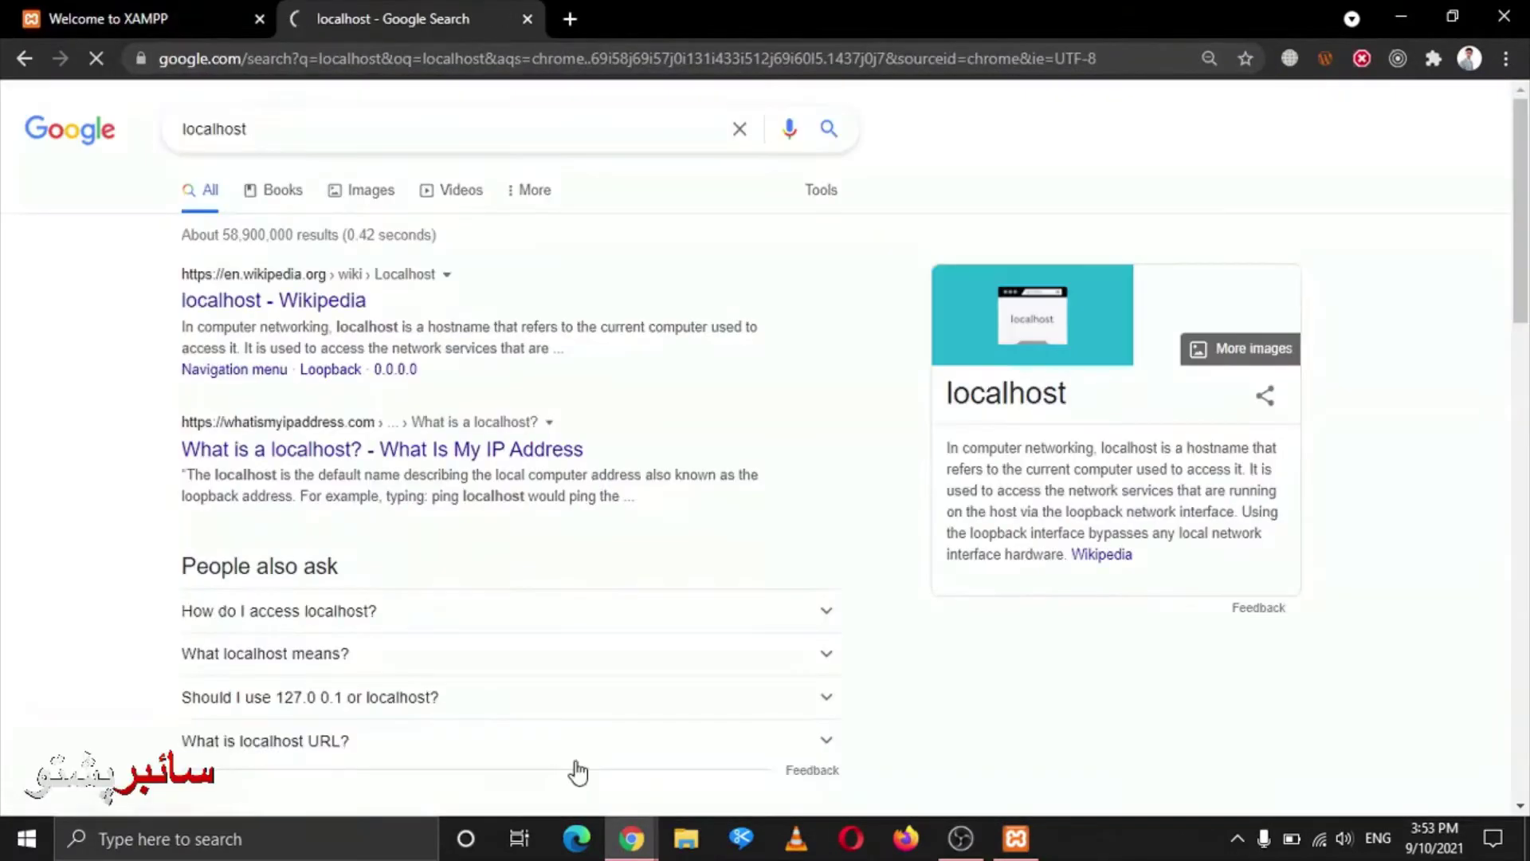
key("ctrl+l")
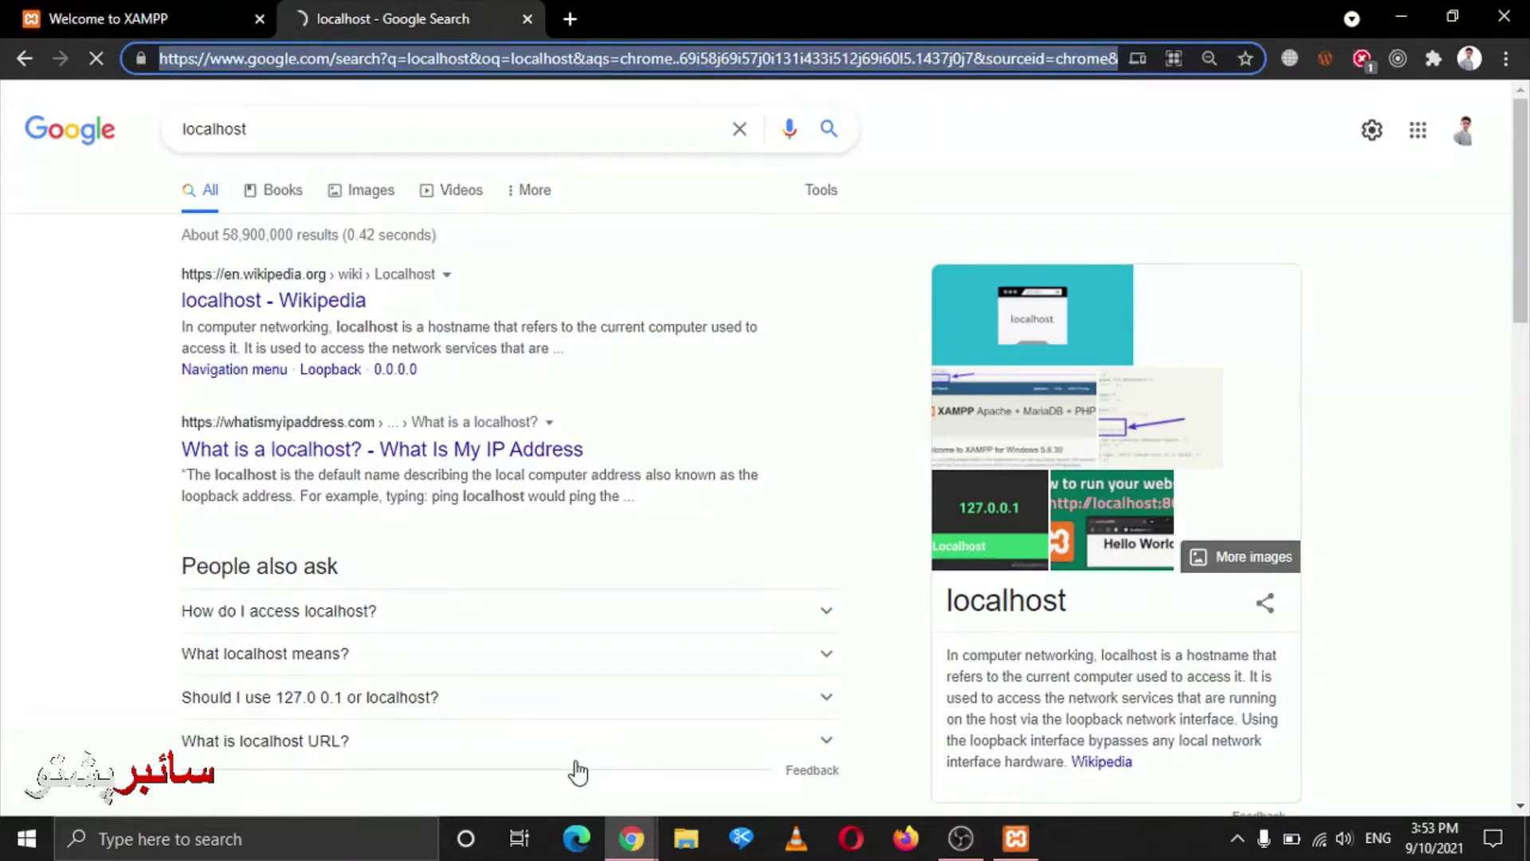
key("BackSpace")
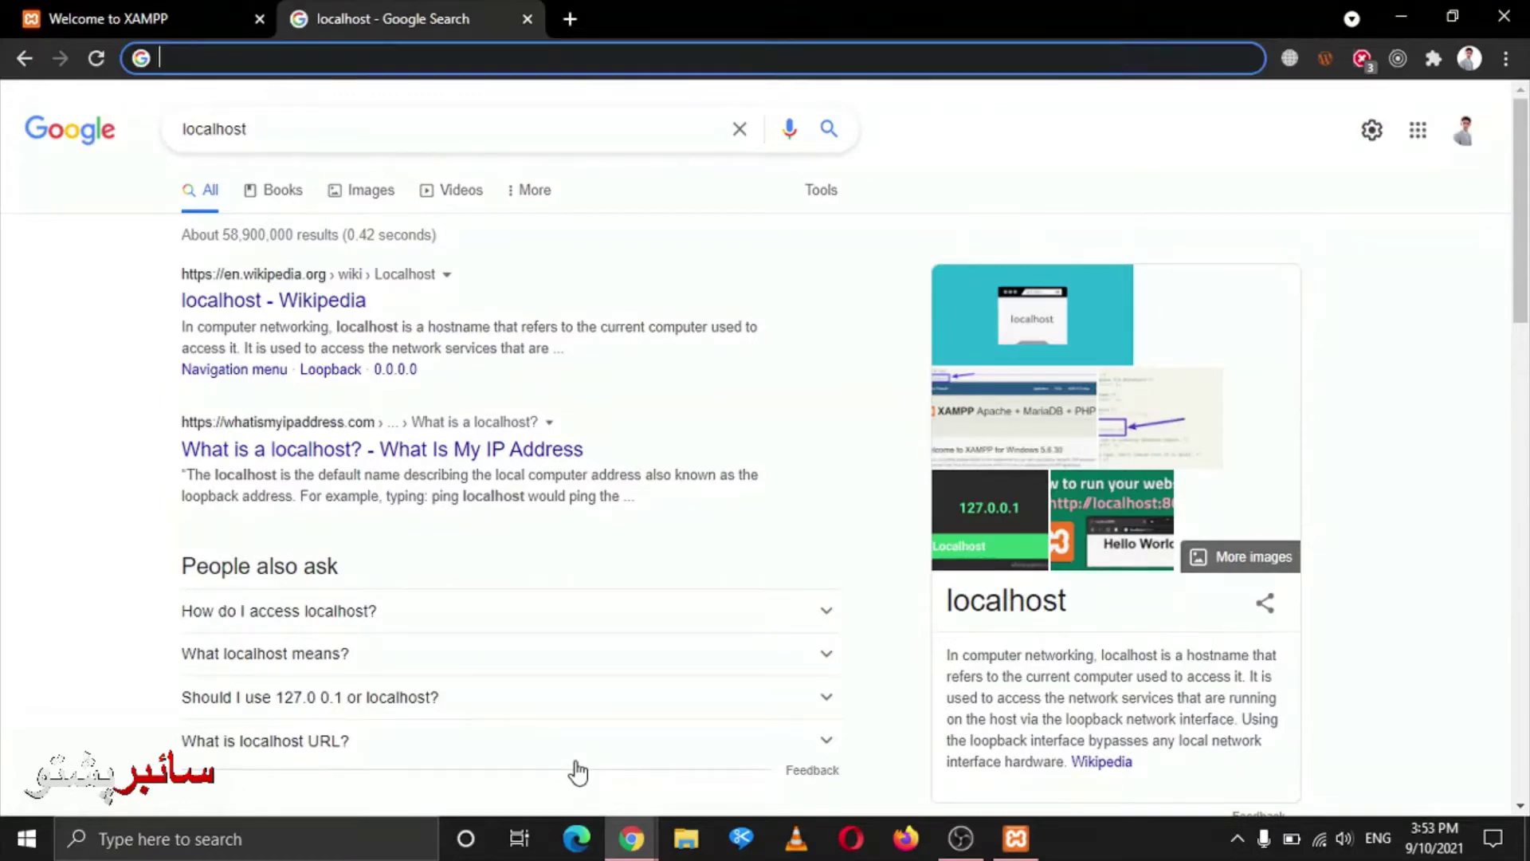
type("http://")
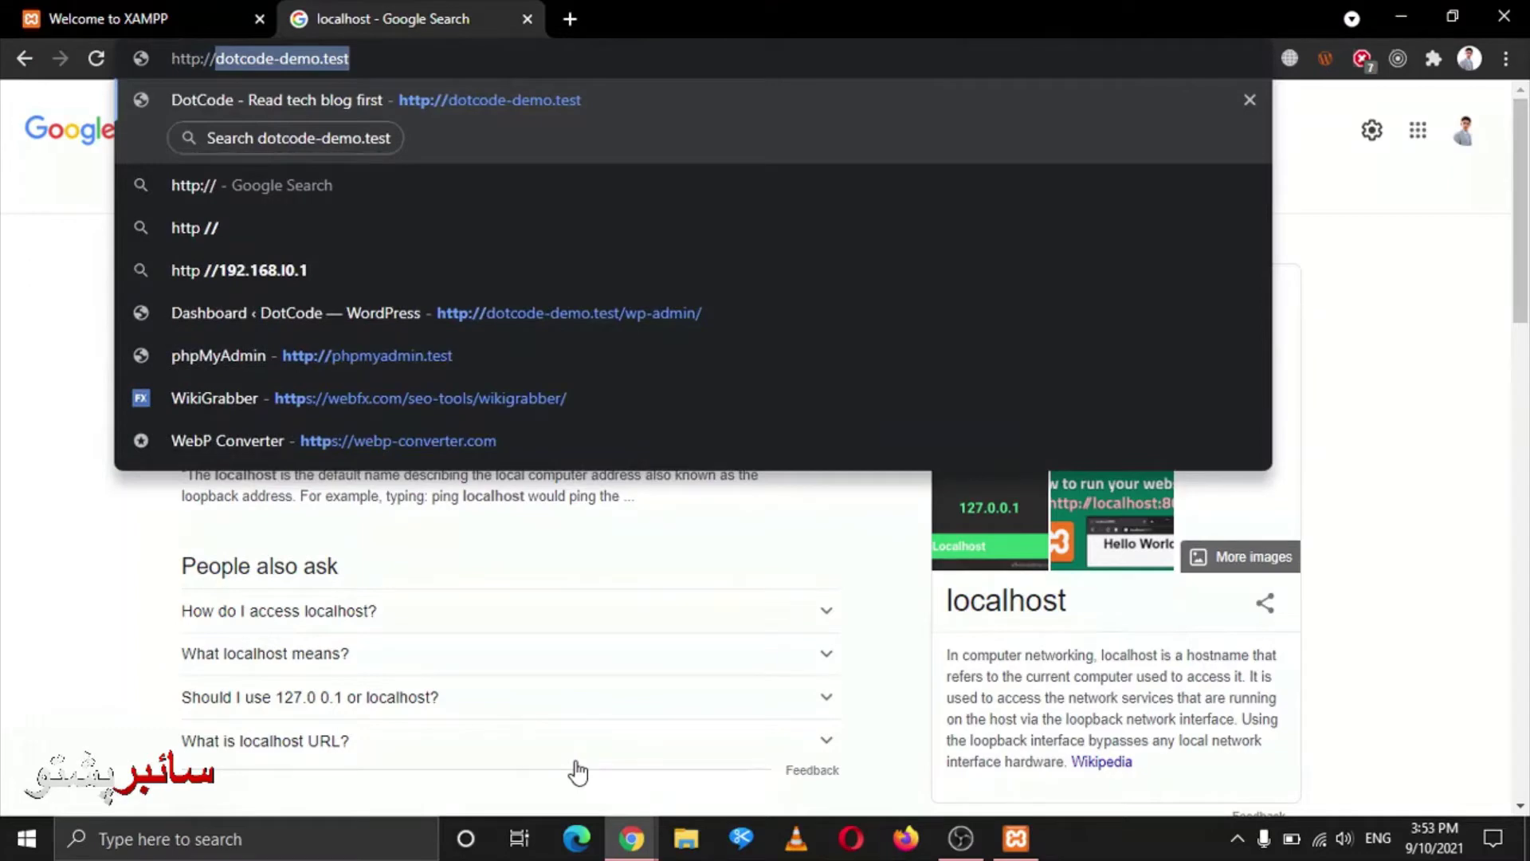
type("localhost")
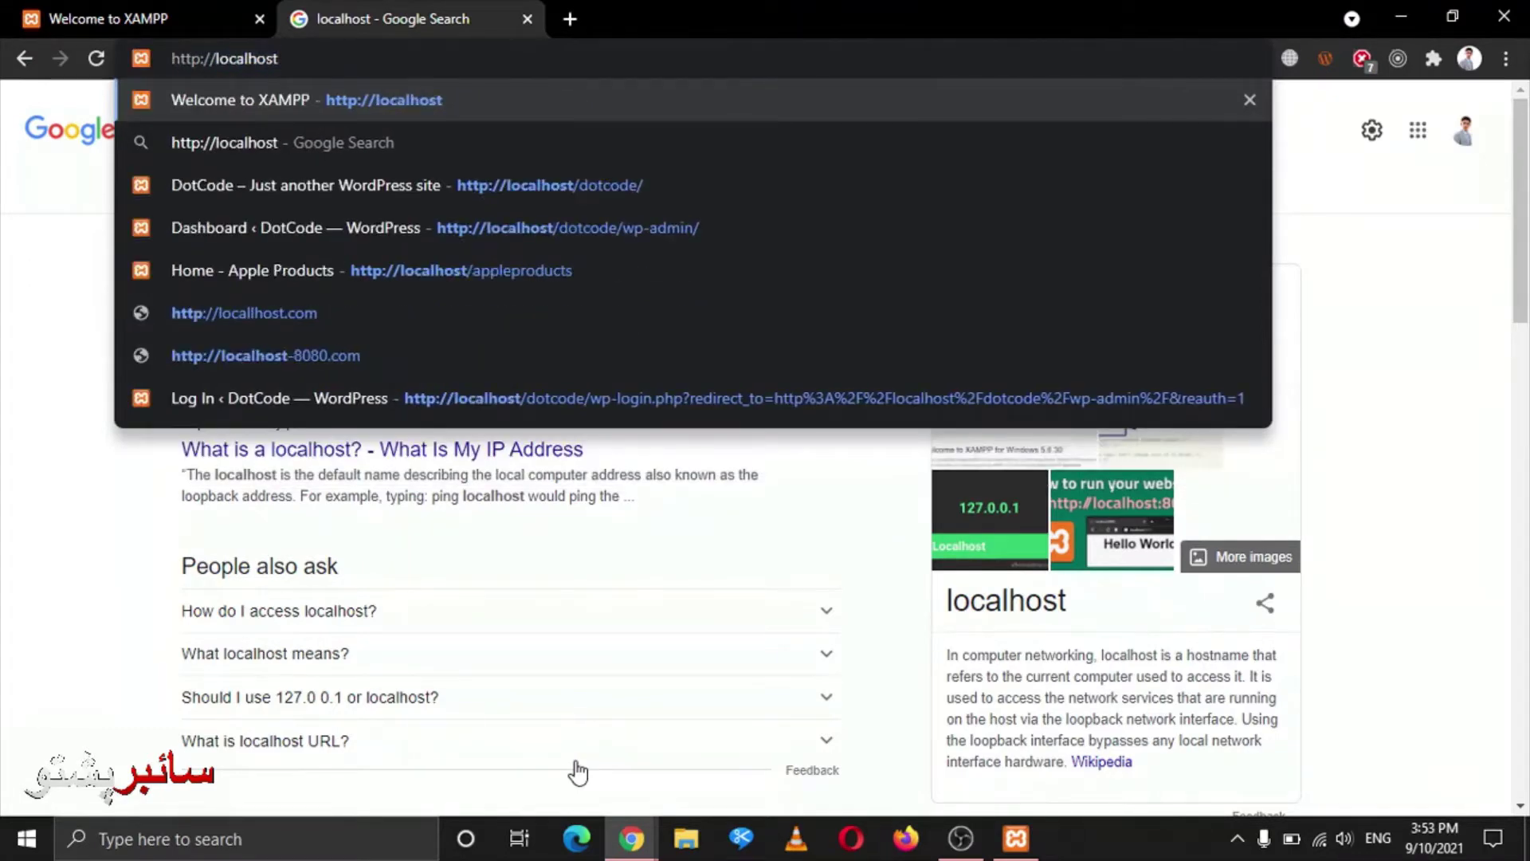
key("Return")
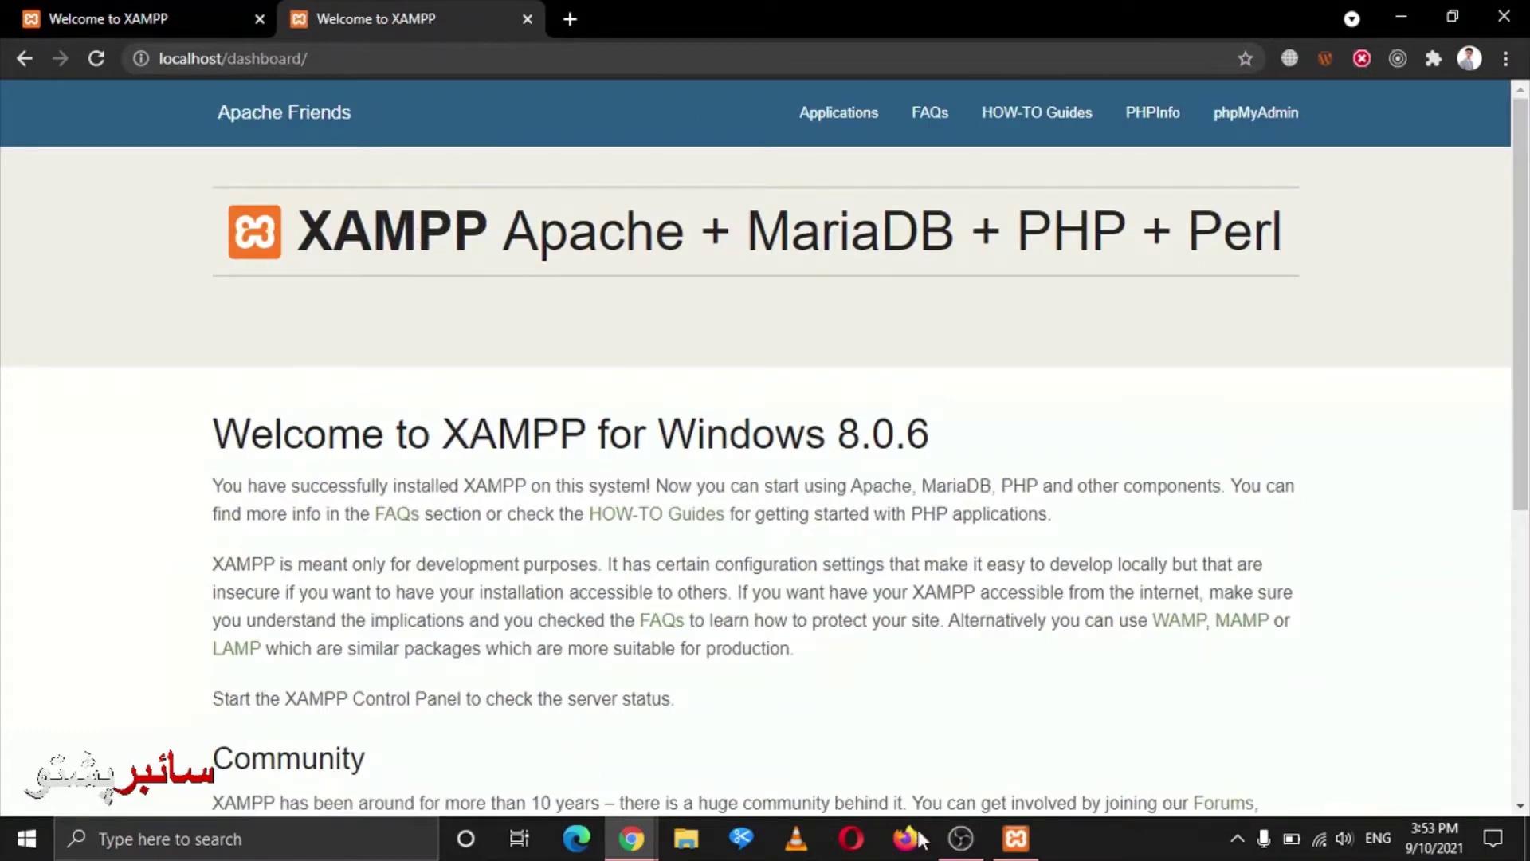
mouse_move(961, 838)
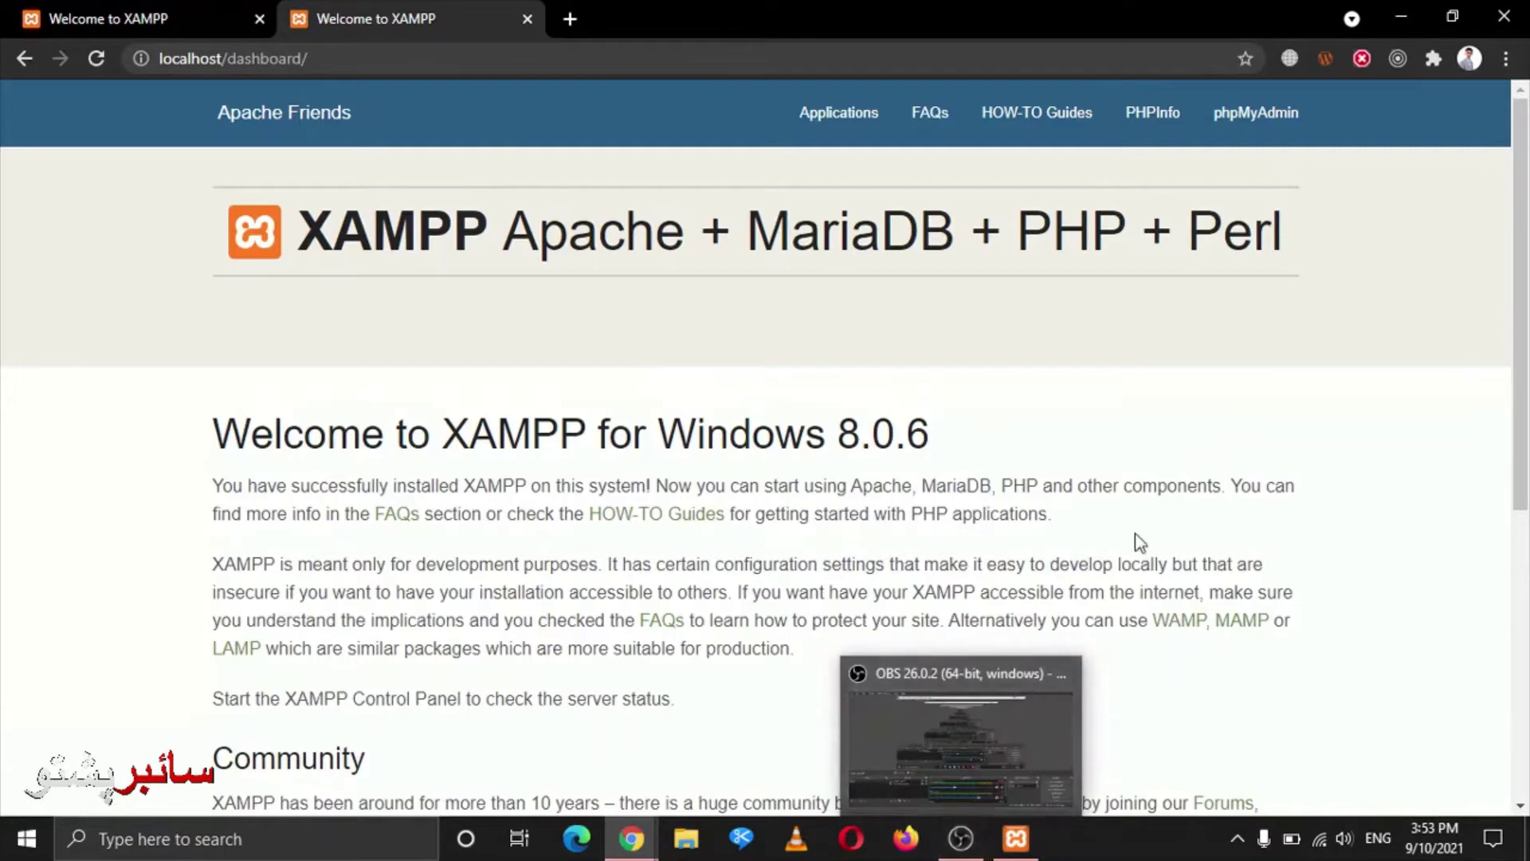
left_click(1236, 834)
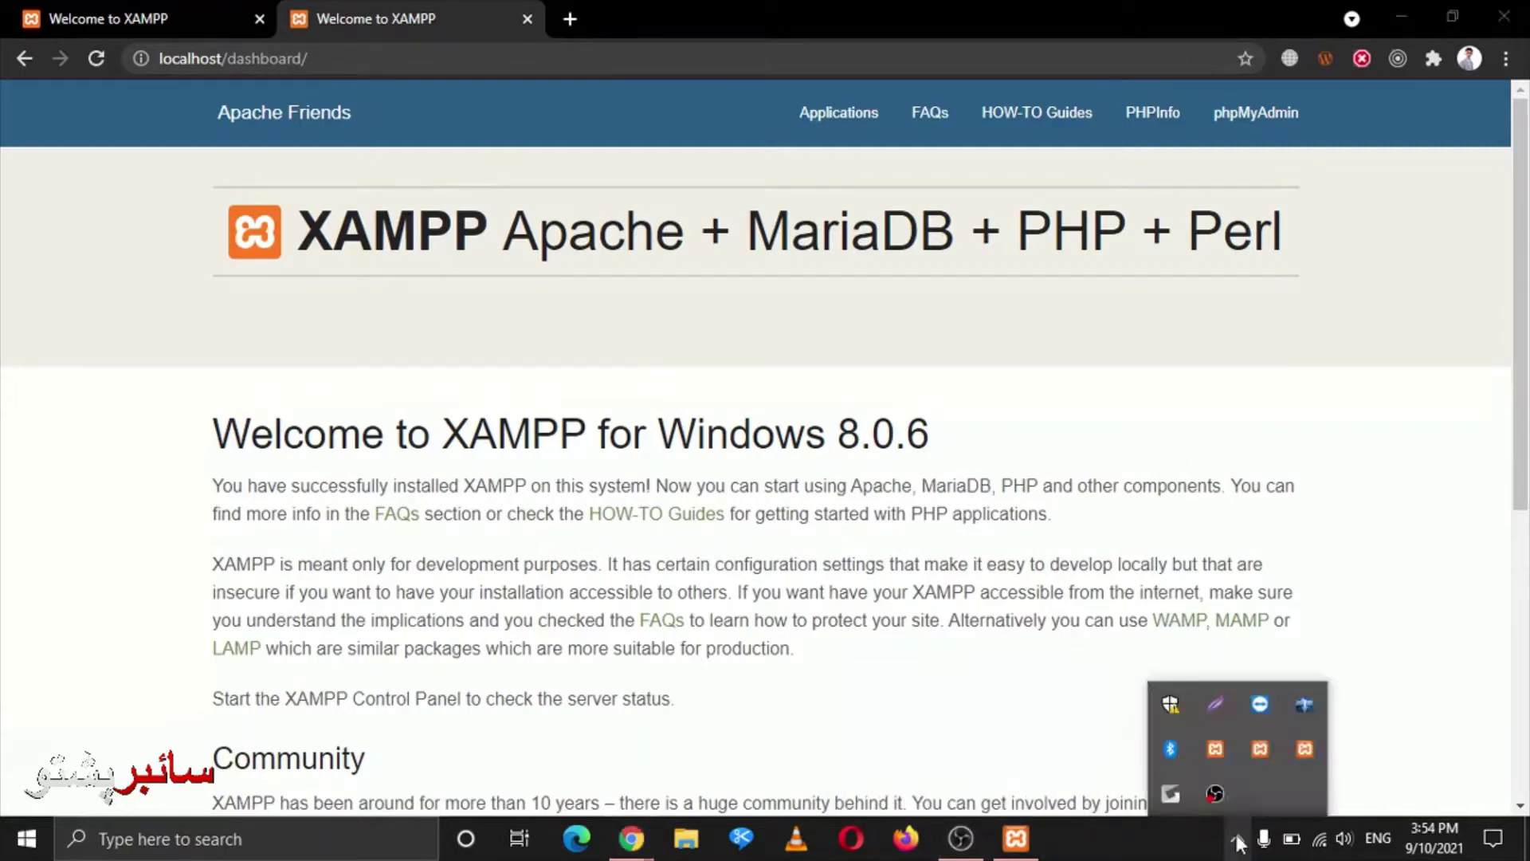
left_click(1236, 834)
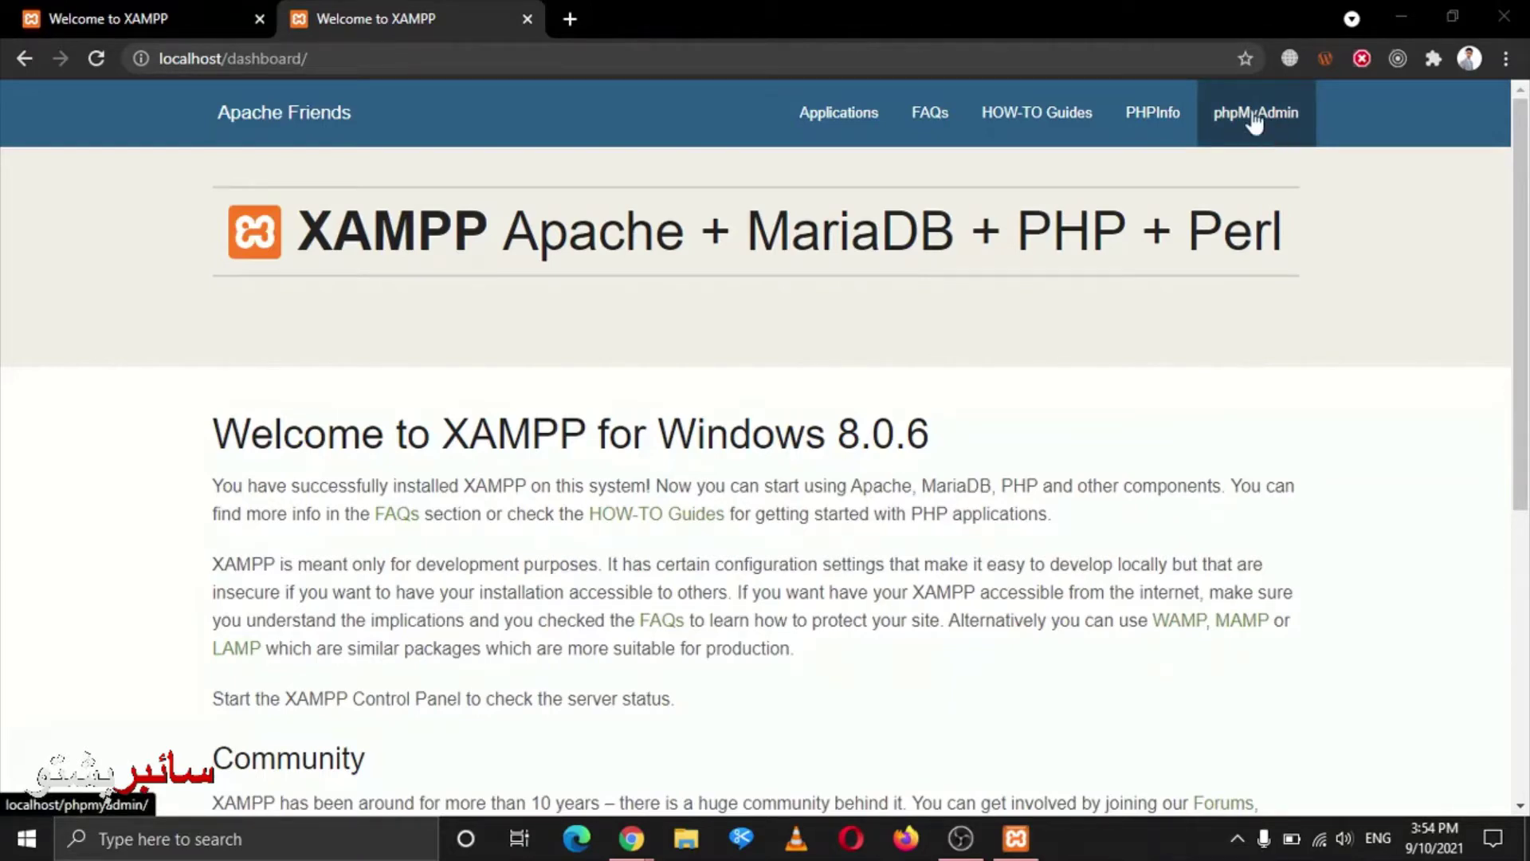
left_click(1273, 134)
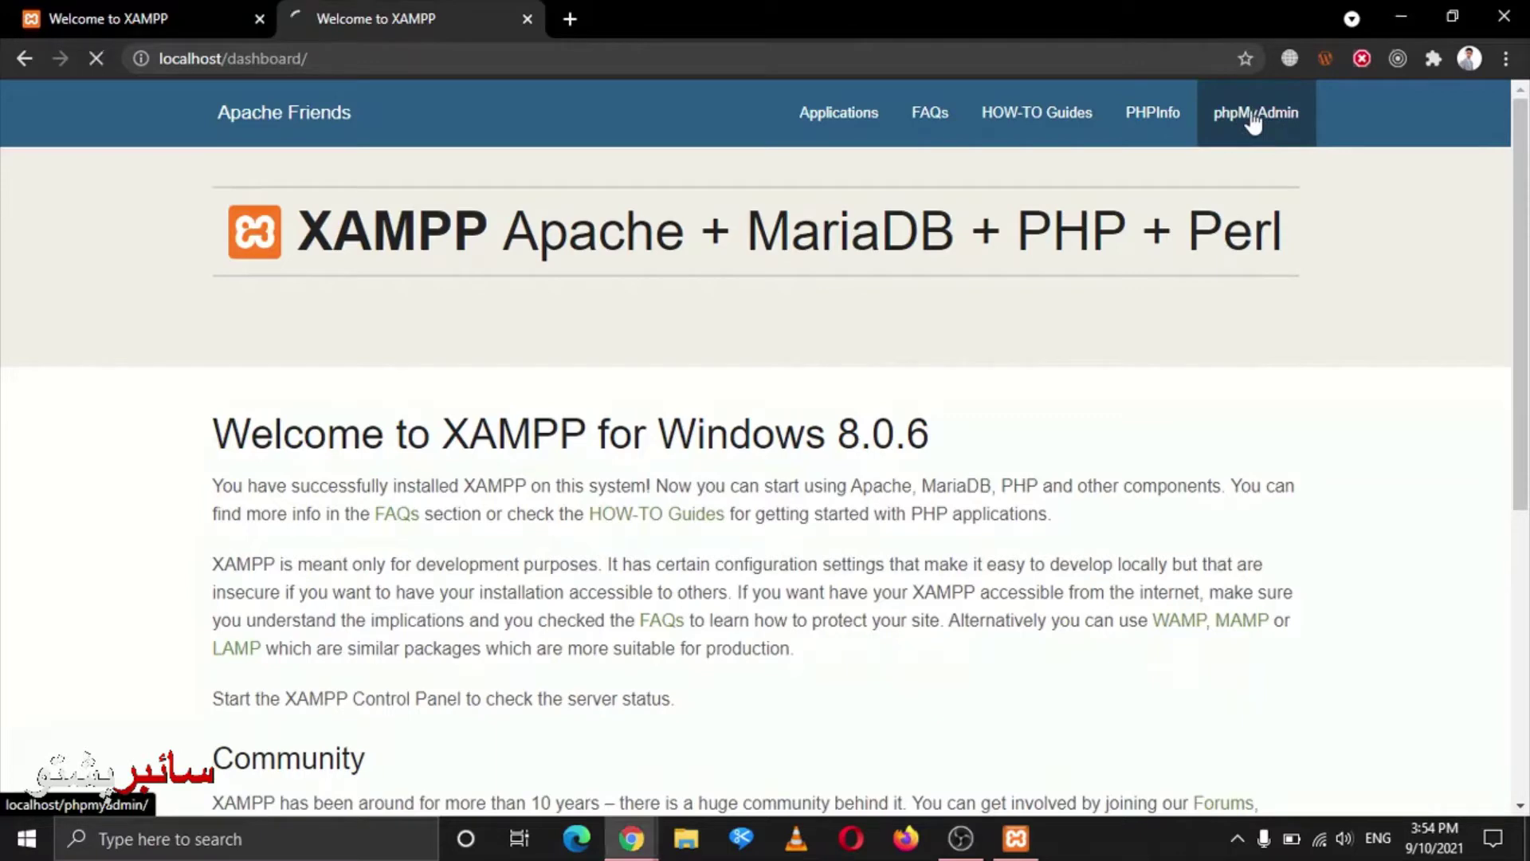
left_click(259, 20)
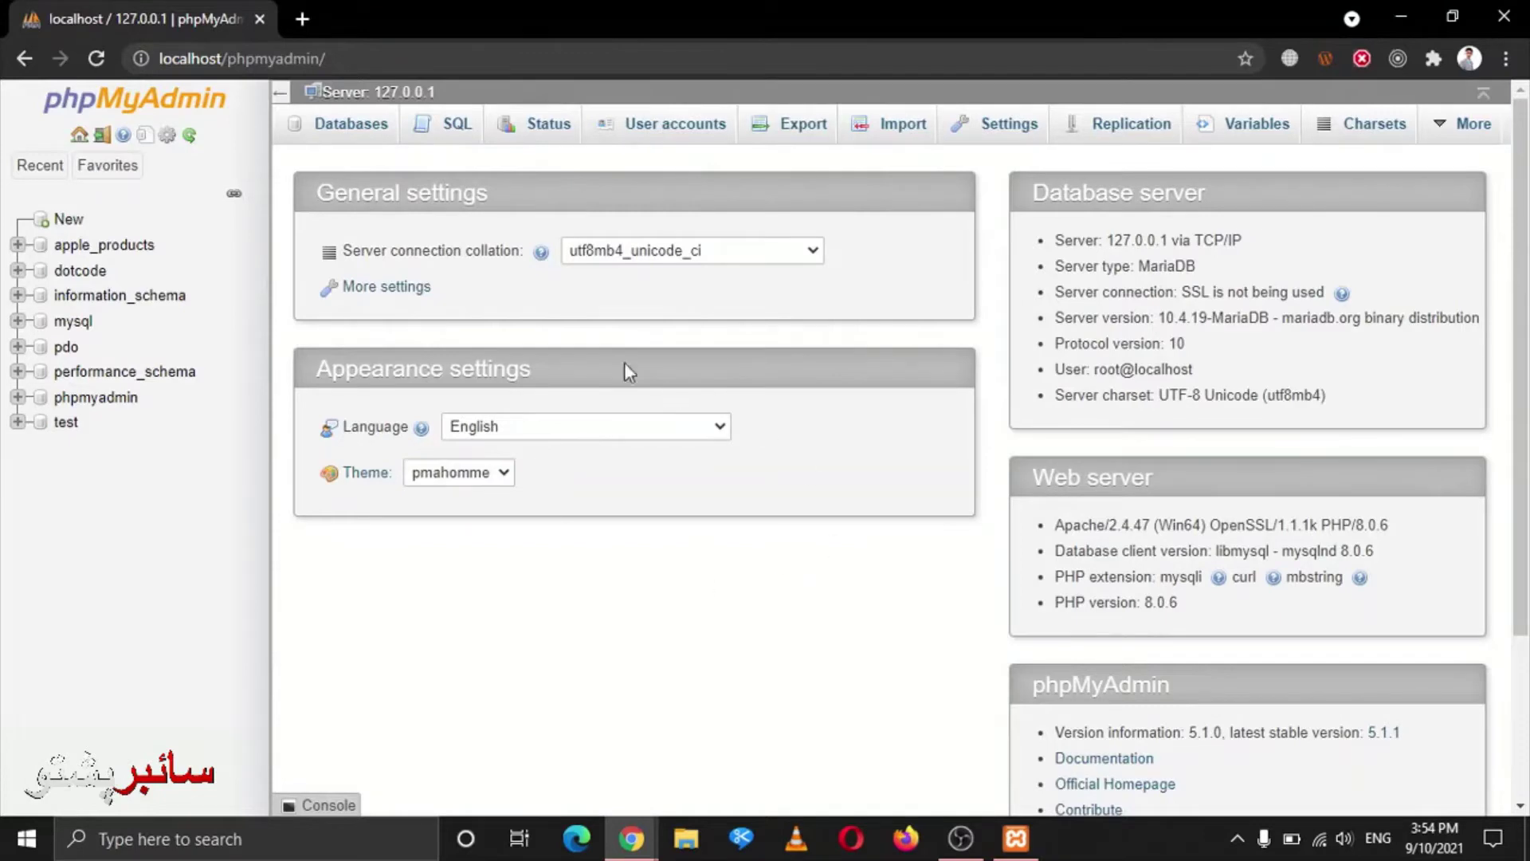
scroll(724, 701, "down", 3)
scroll(739, 756, "up", 3)
Open File Explorer and navigate to C:\xampp\htdocs
left_click(698, 851)
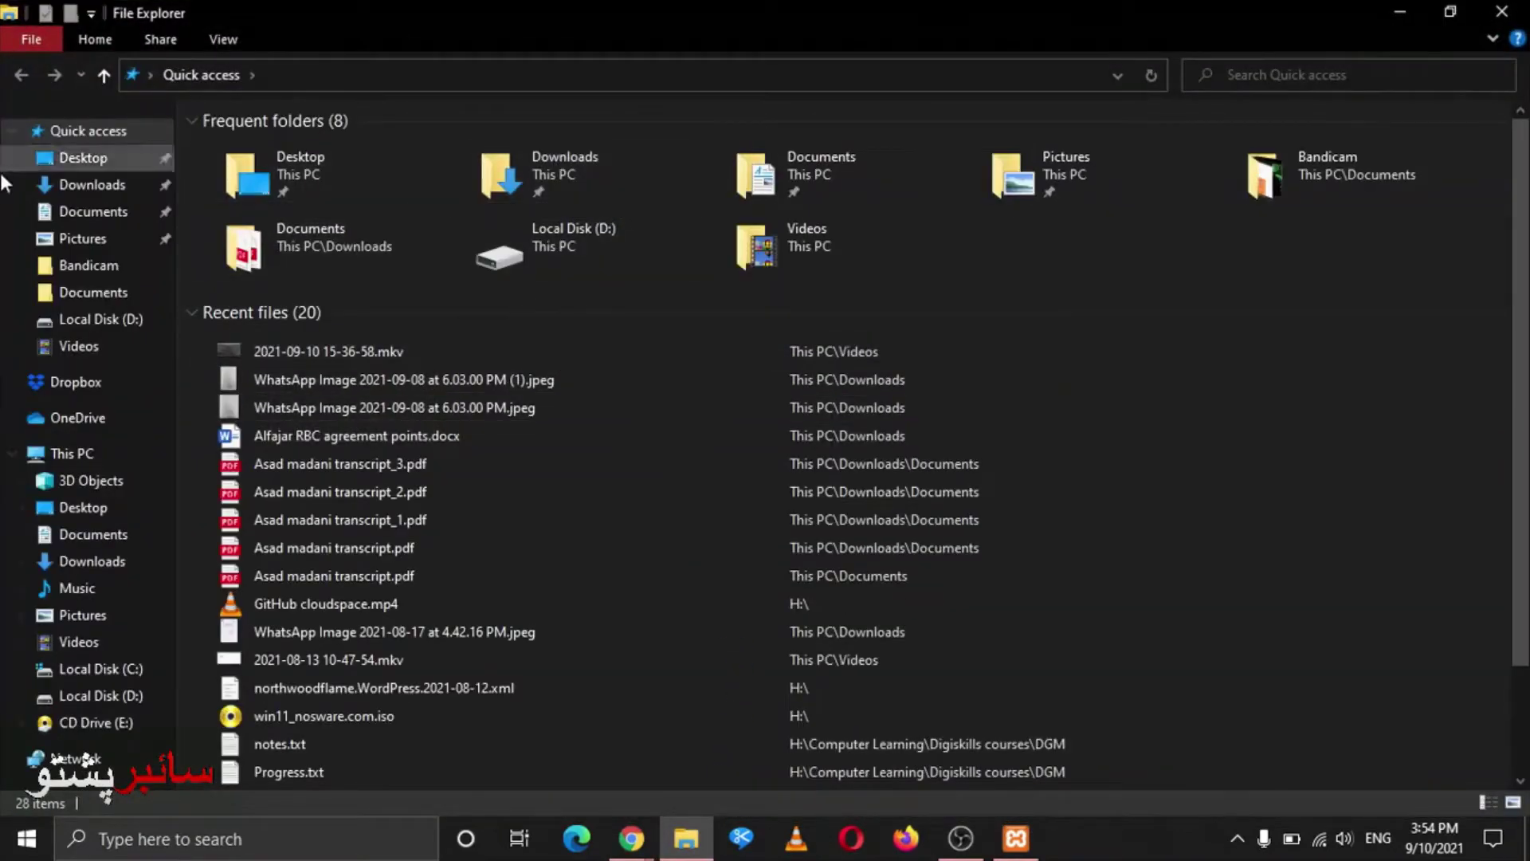
left_click(70, 671)
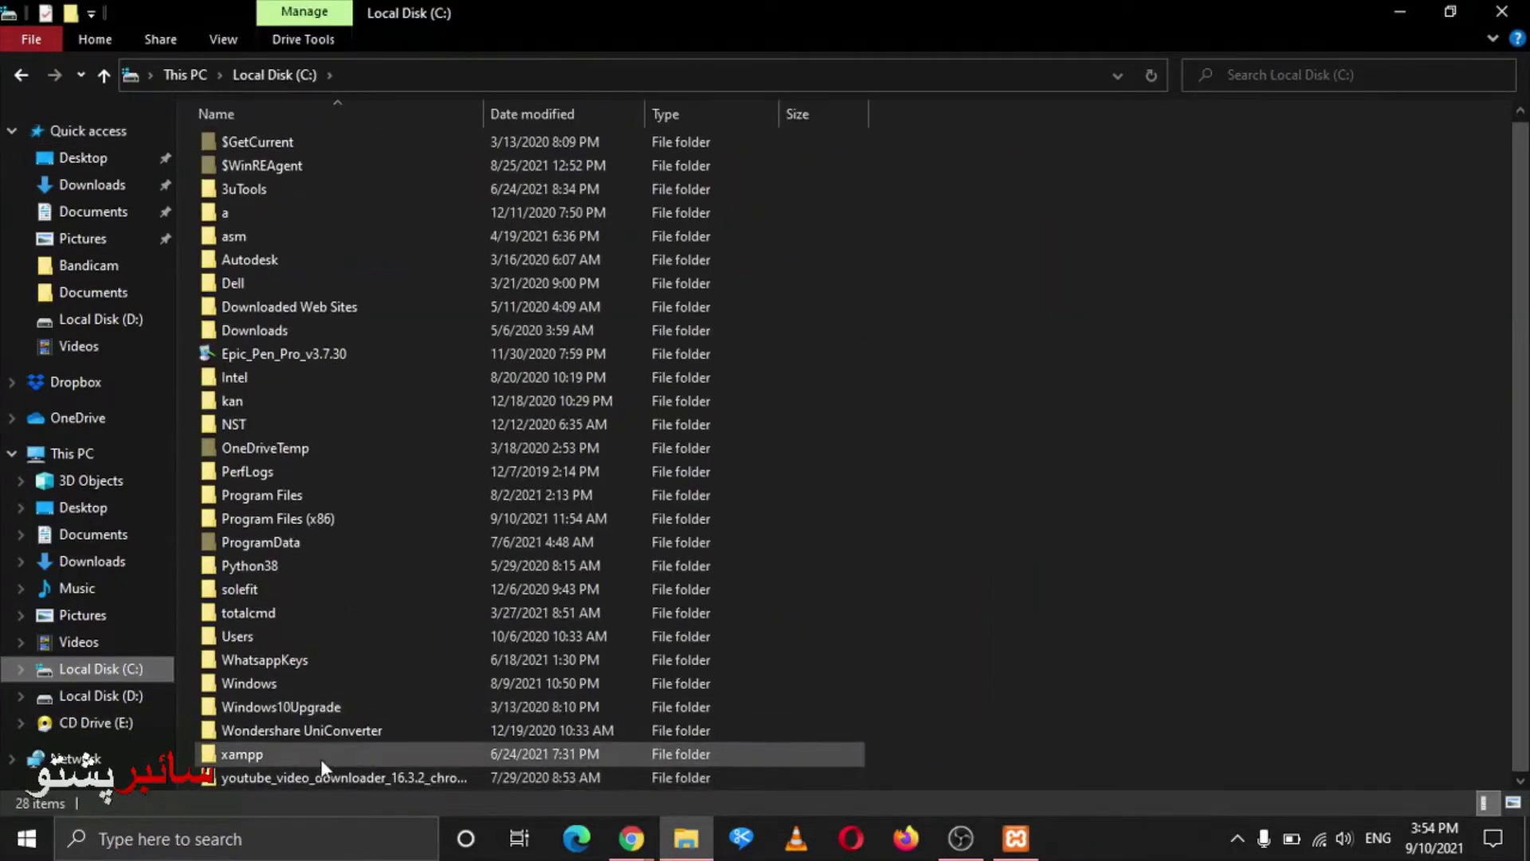
double_click(275, 754)
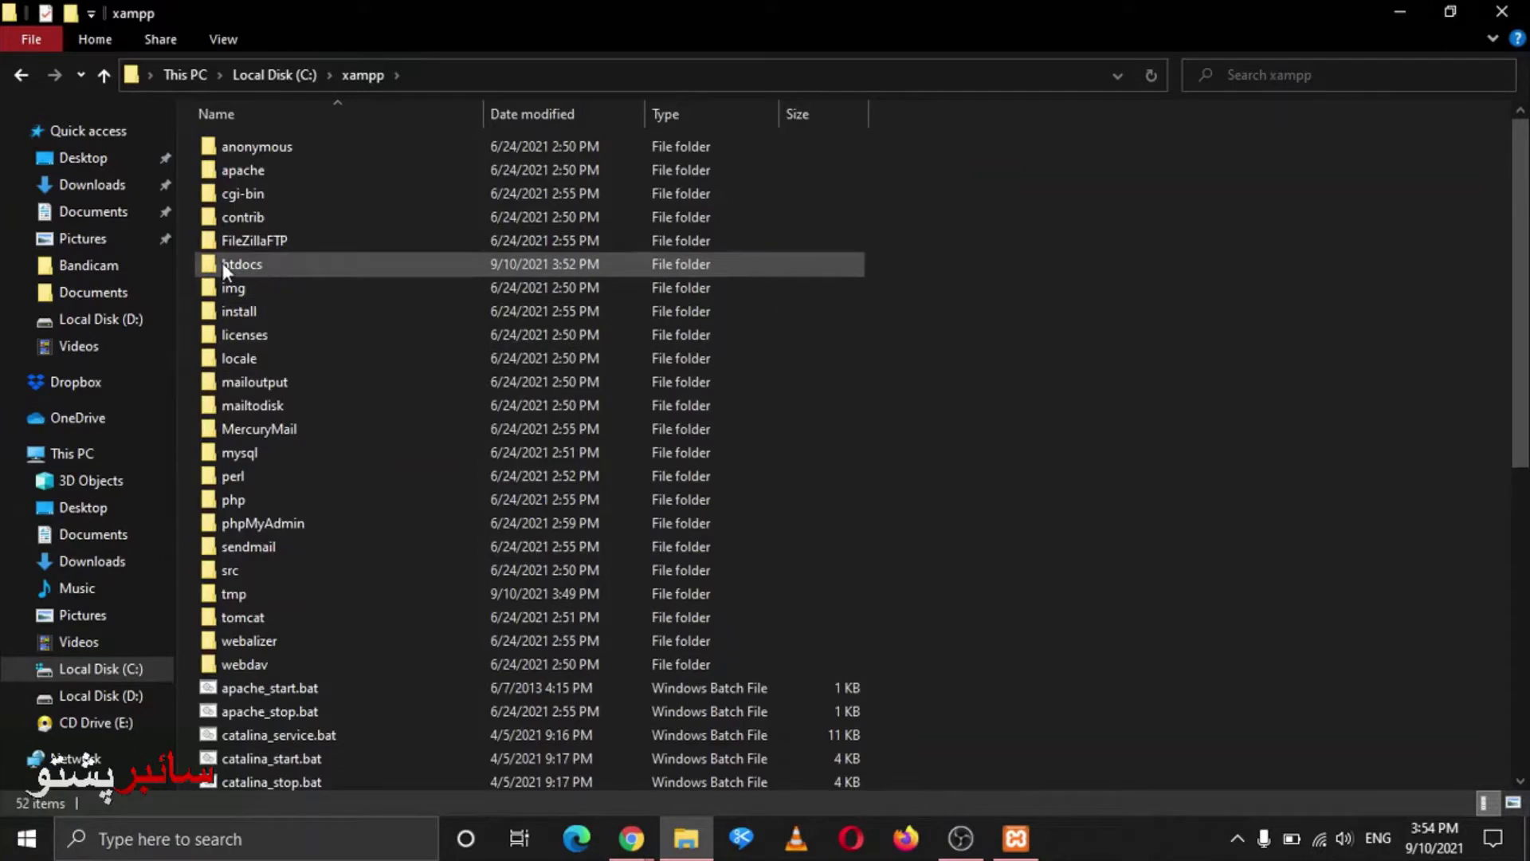
double_click(301, 263)
Inspect wordpress-5.7.1.zip in WinRAR, then peek into the extracted wordpress folder and return to htdocs
left_click(529, 327)
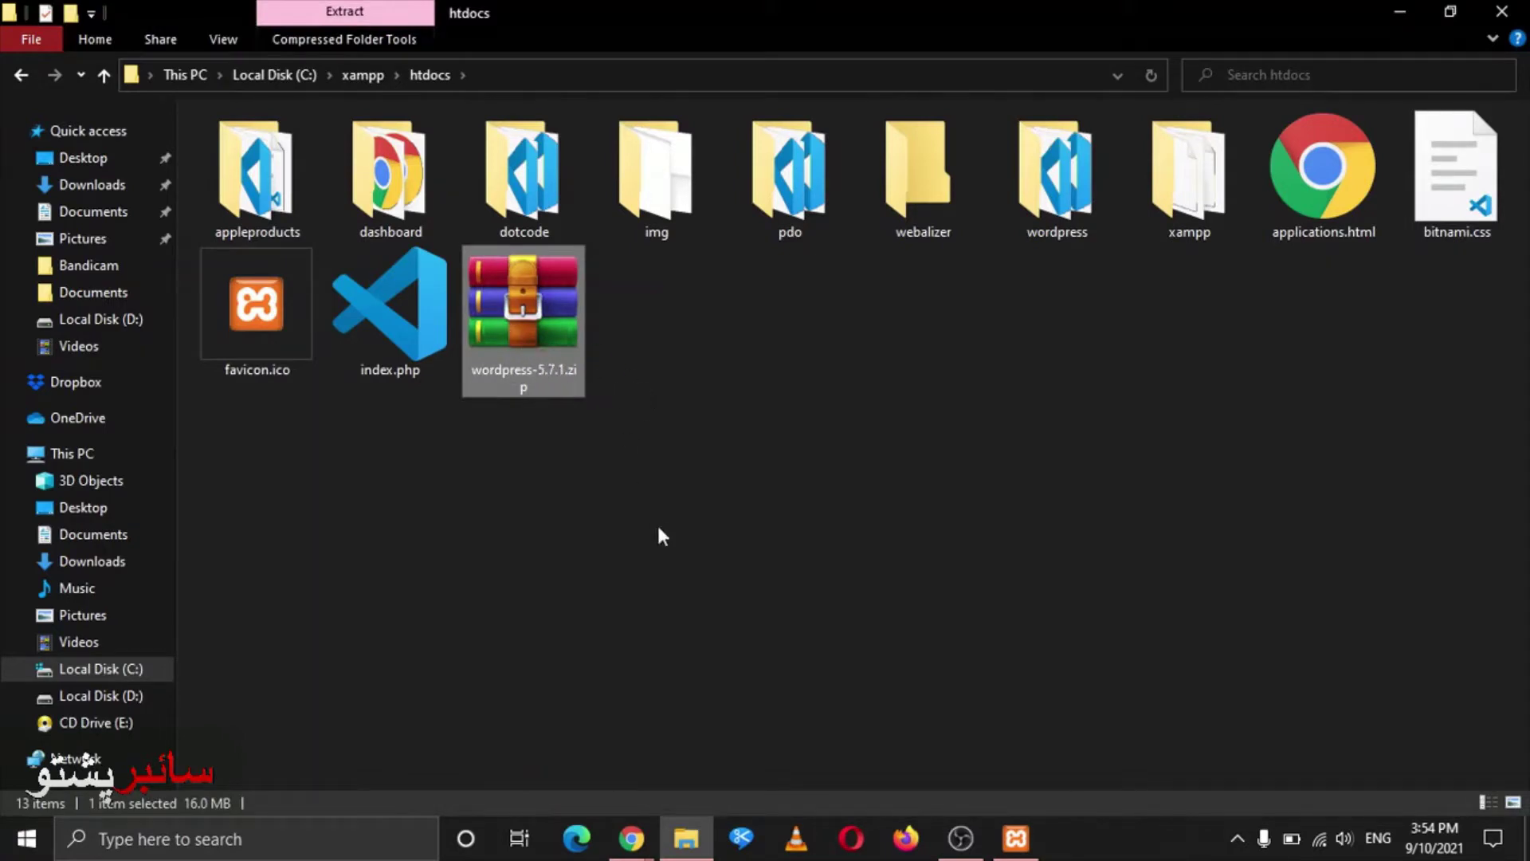
double_click(515, 295)
left_click(293, 301)
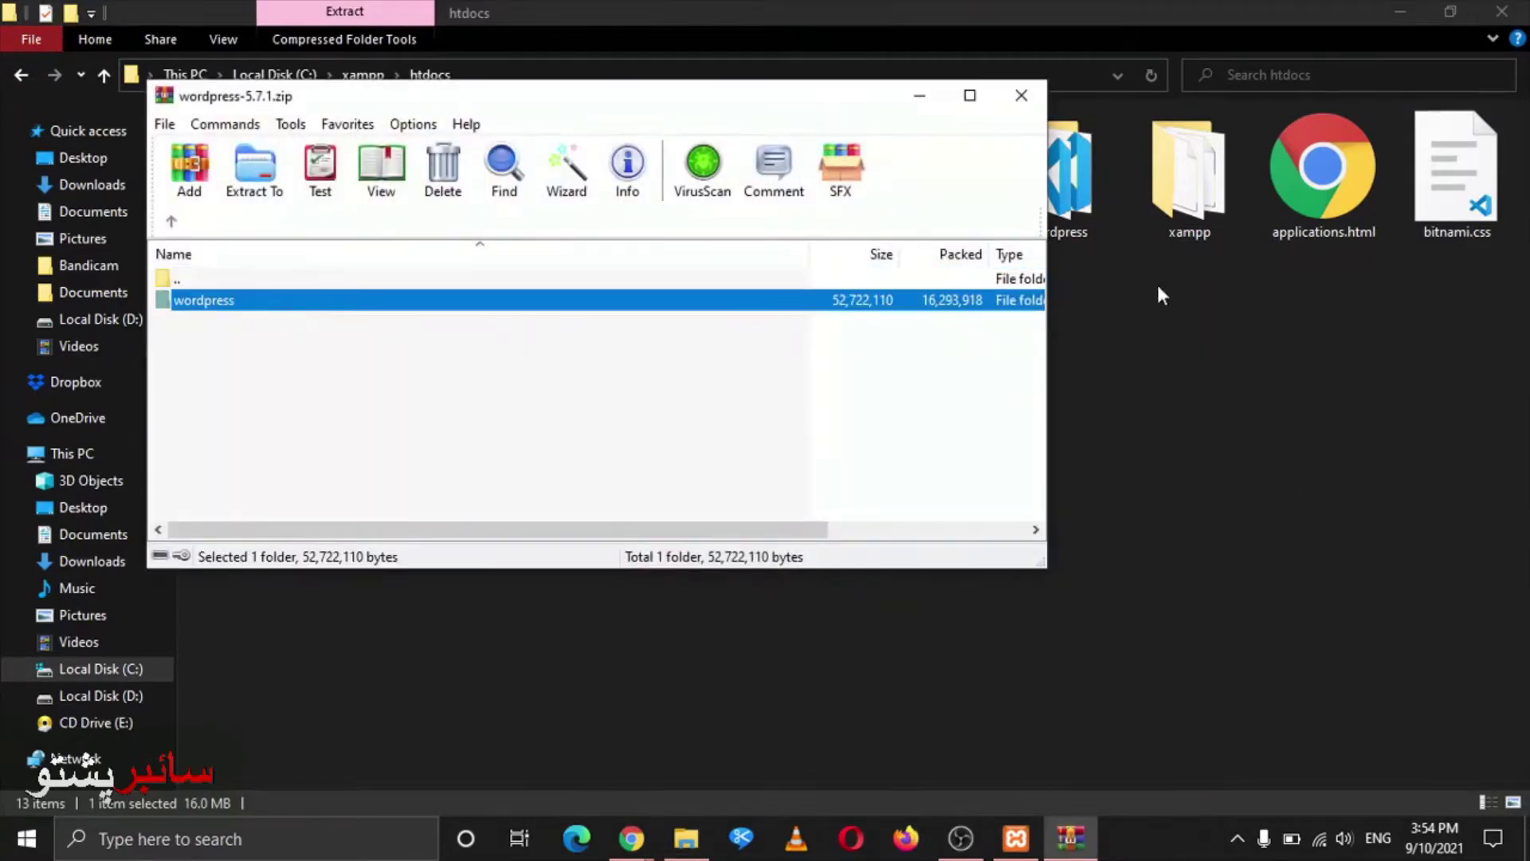
left_click(1021, 95)
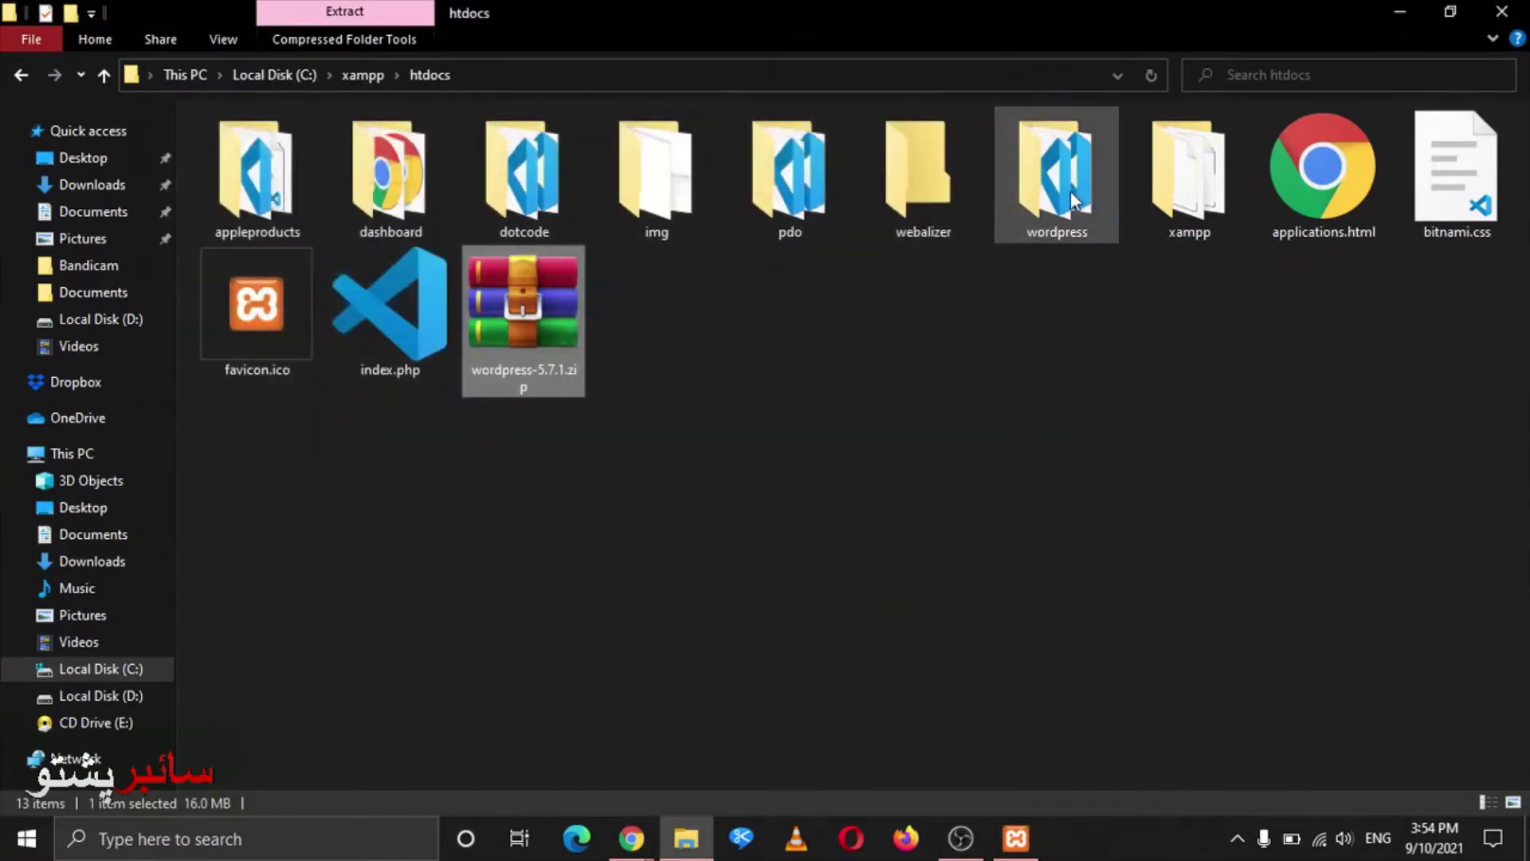
double_click(1070, 189)
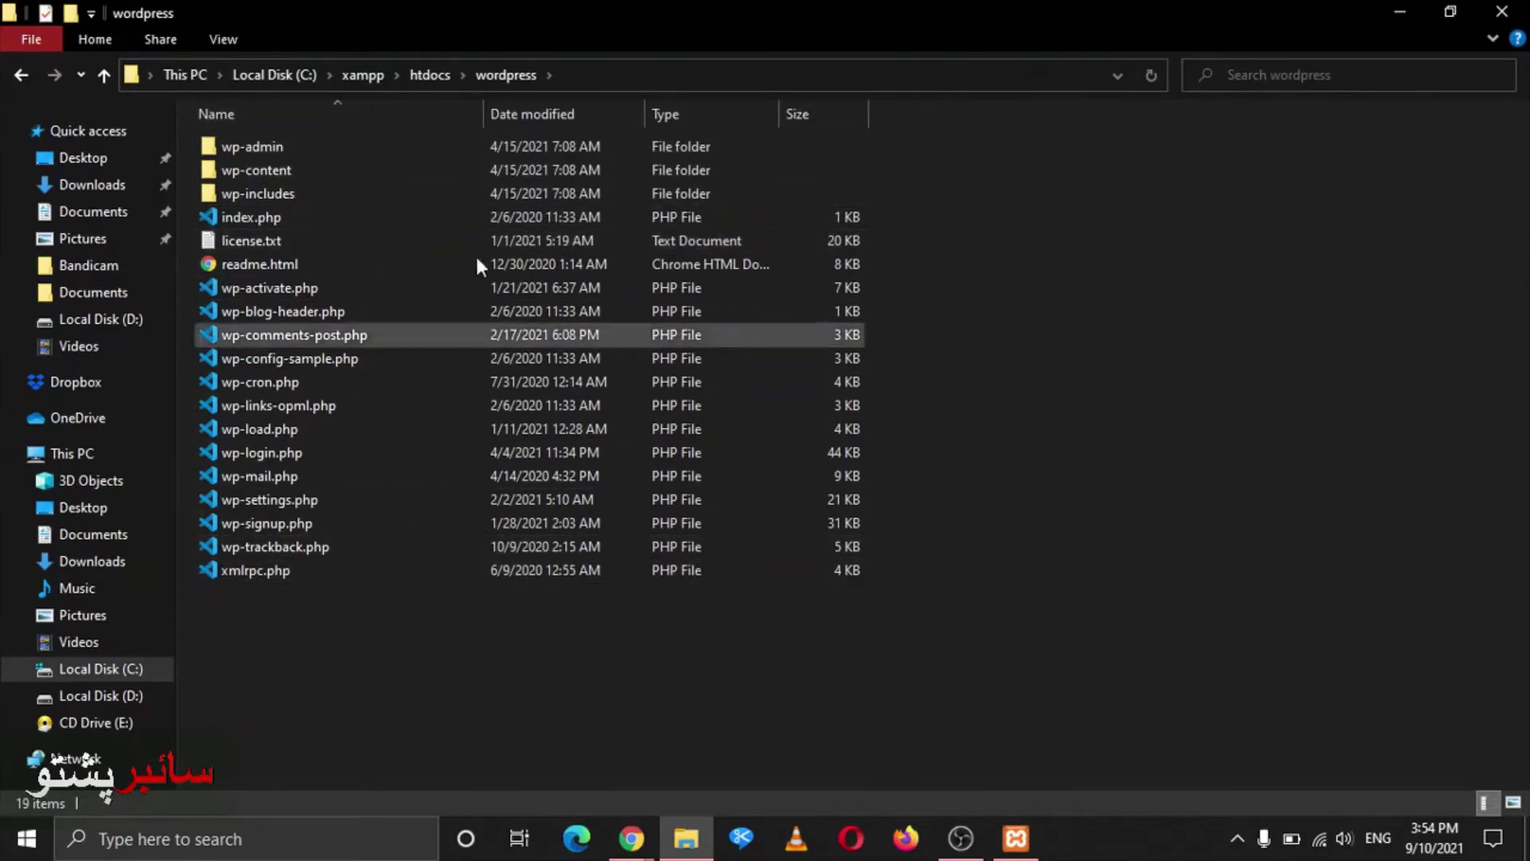
key("alt+Left")
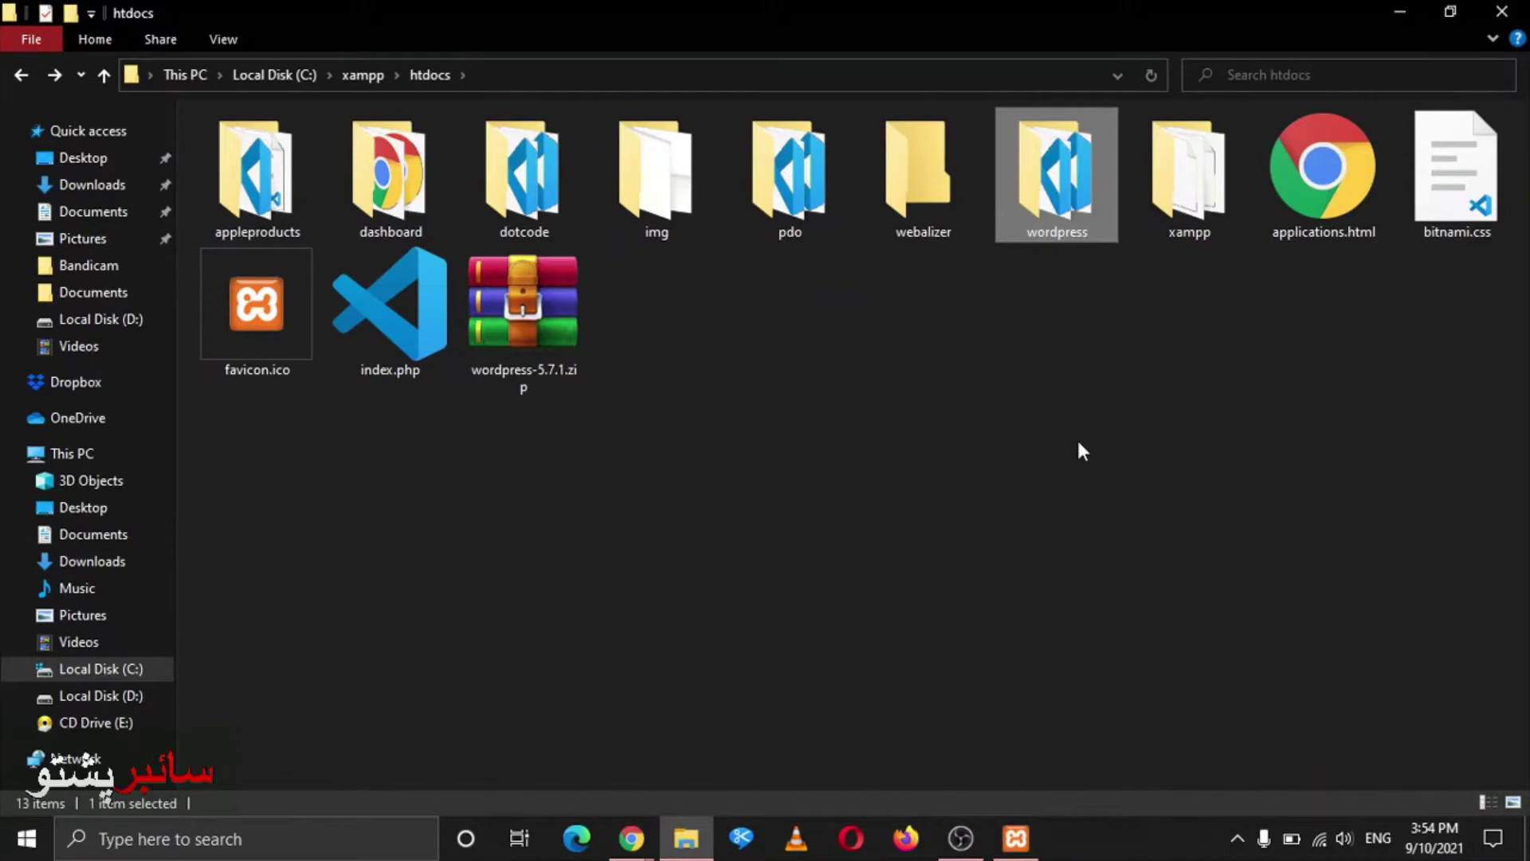
Rename the wordpress folder in htdocs to bloghelp and return to the phpMyAdmin window
key("alt+Tab")
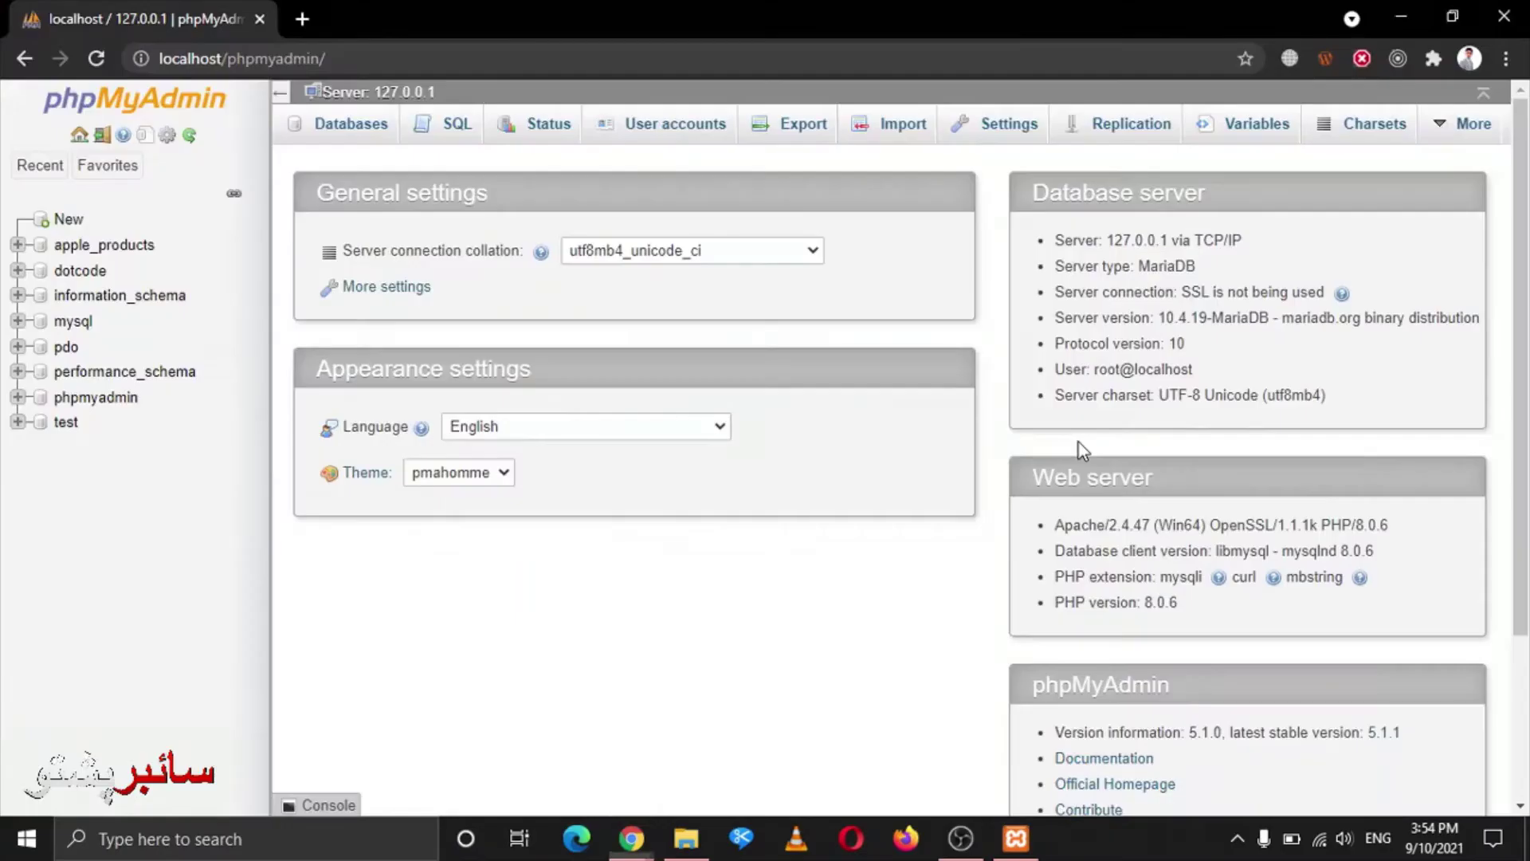
key("alt+Tab")
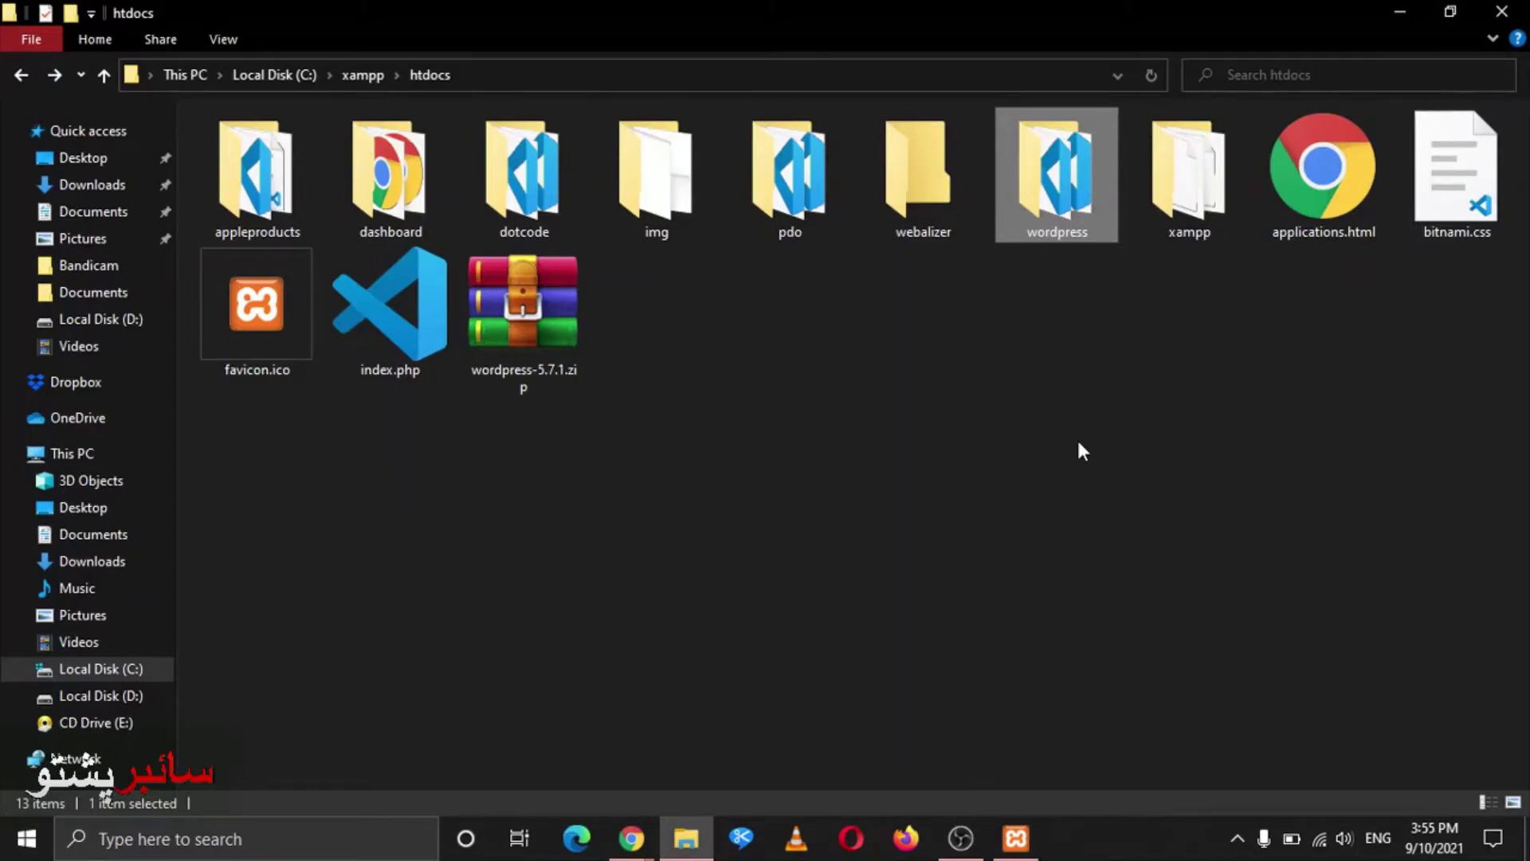
key("F2")
type("blog")
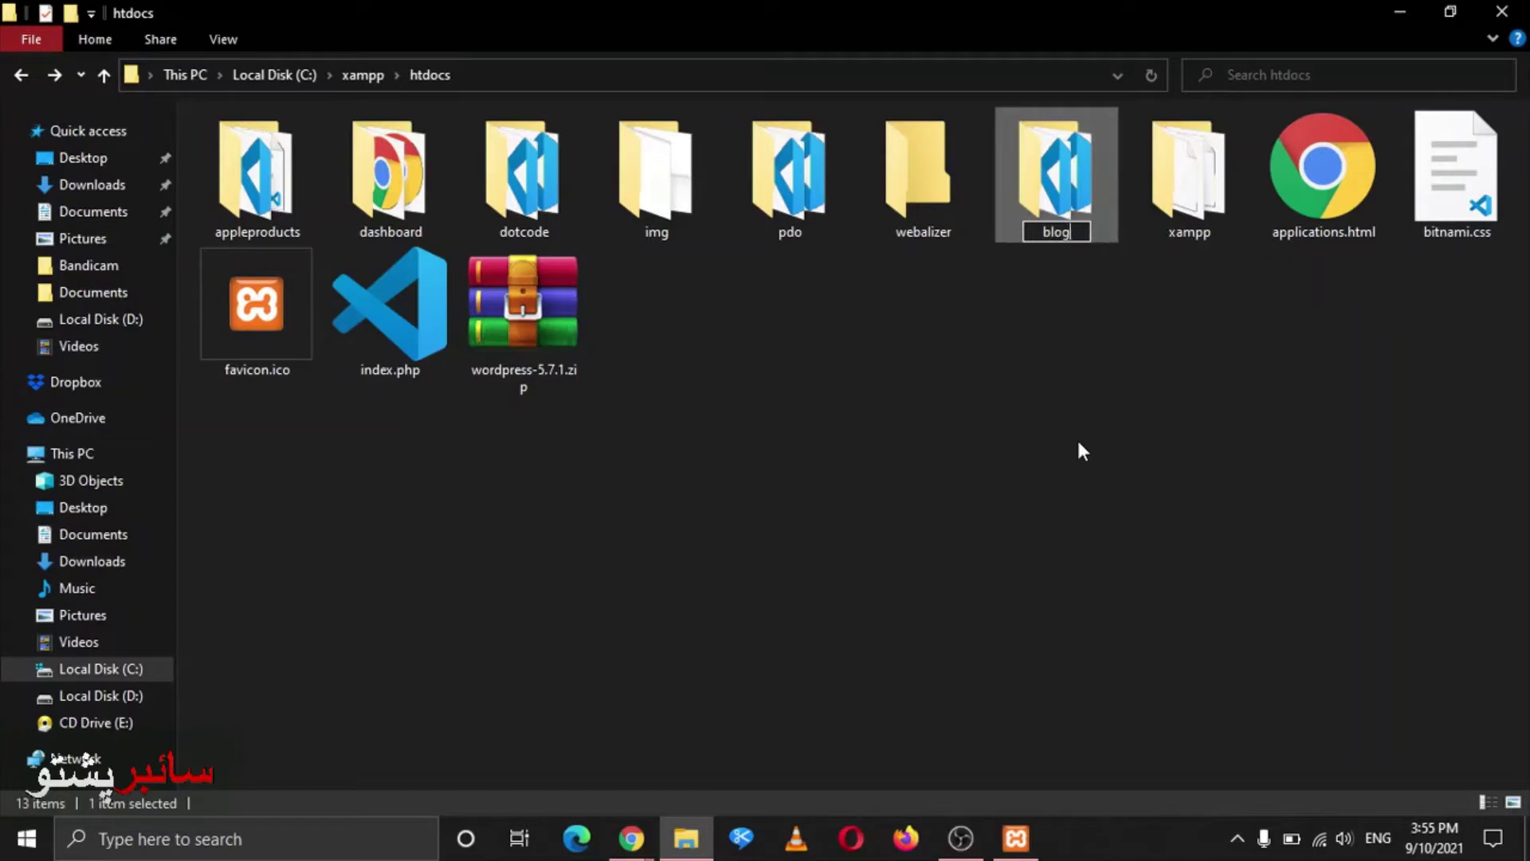
type("help")
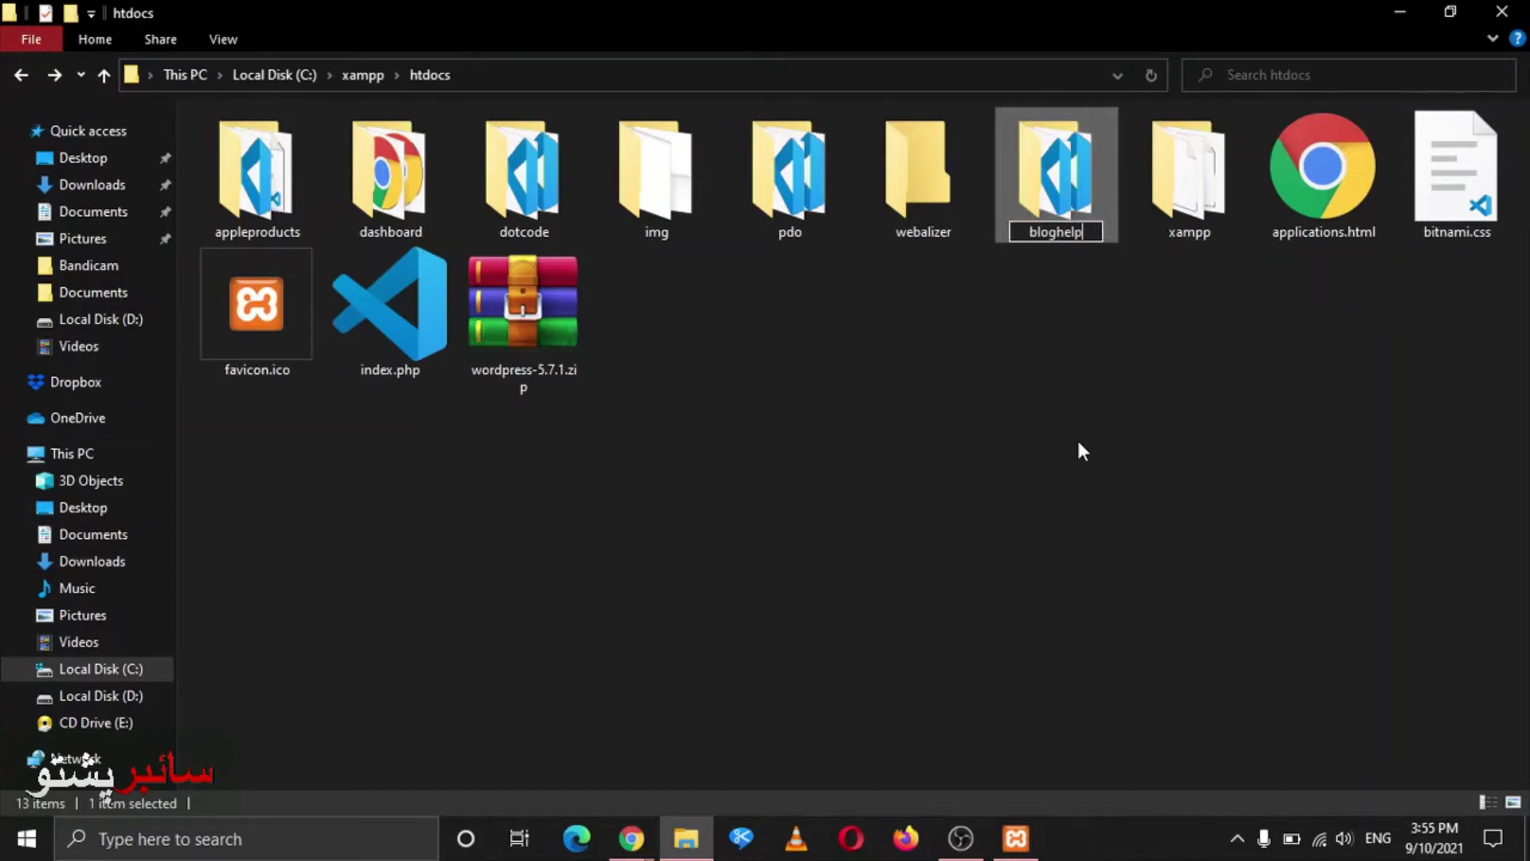
key("Return")
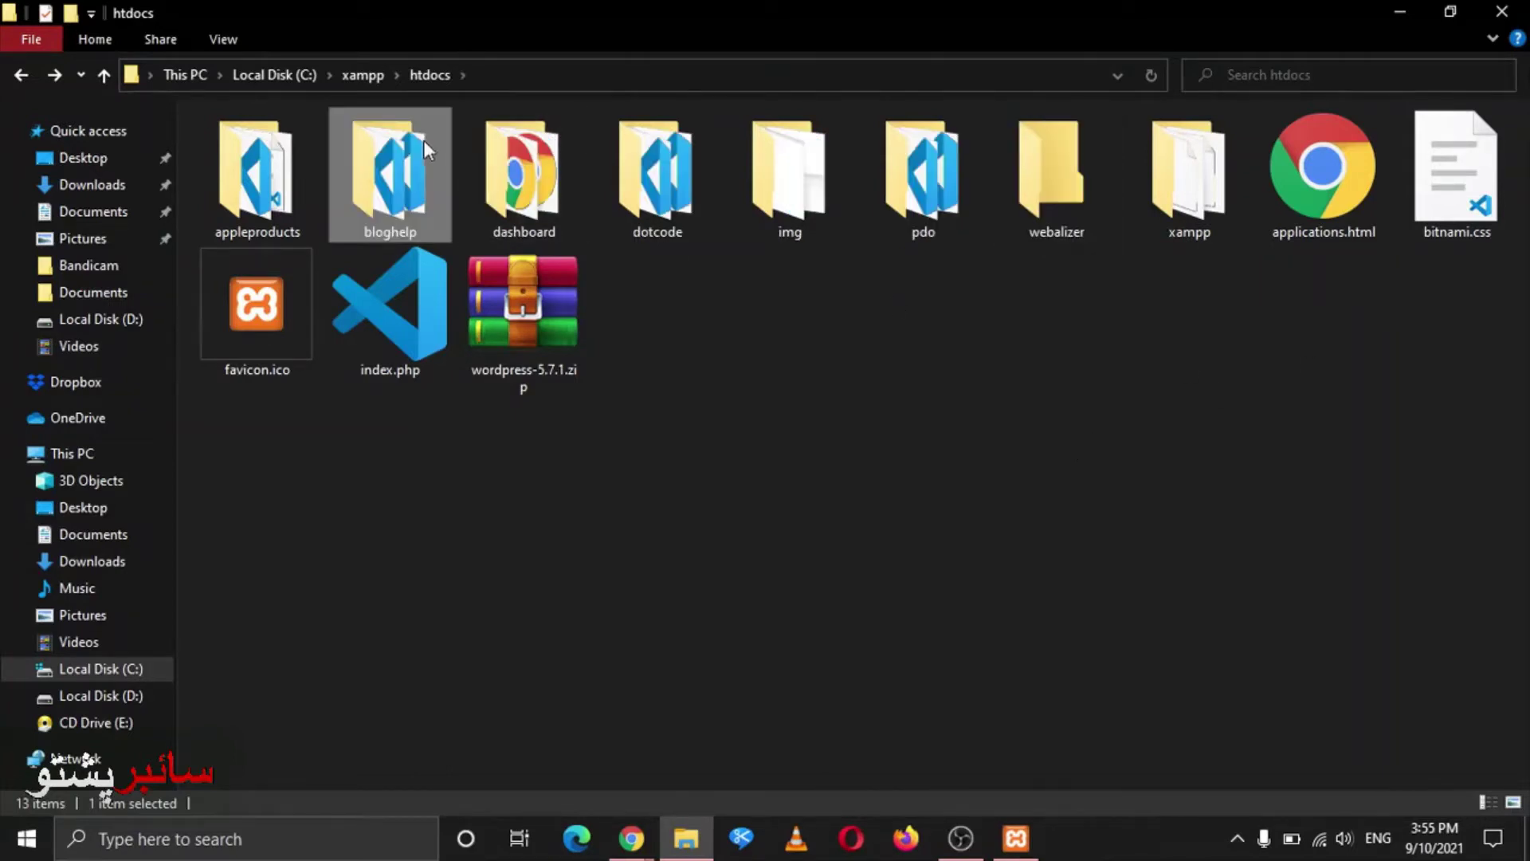
key("alt+Tab")
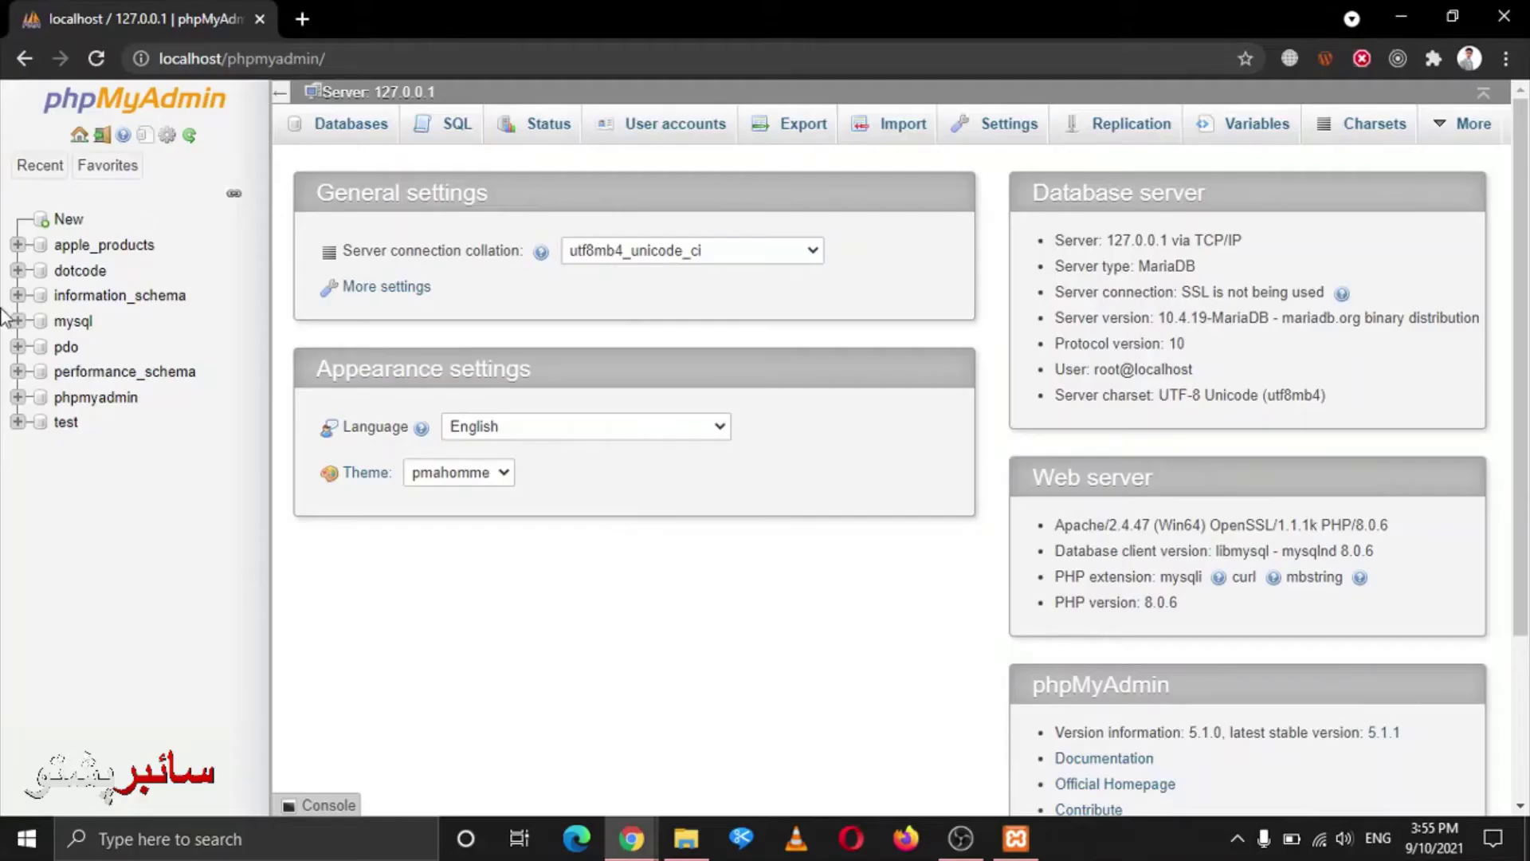
From phpMyAdmin's New page, create a database named bloghelp, matching the htdocs folder name
scroll(637, 255, "down", 3)
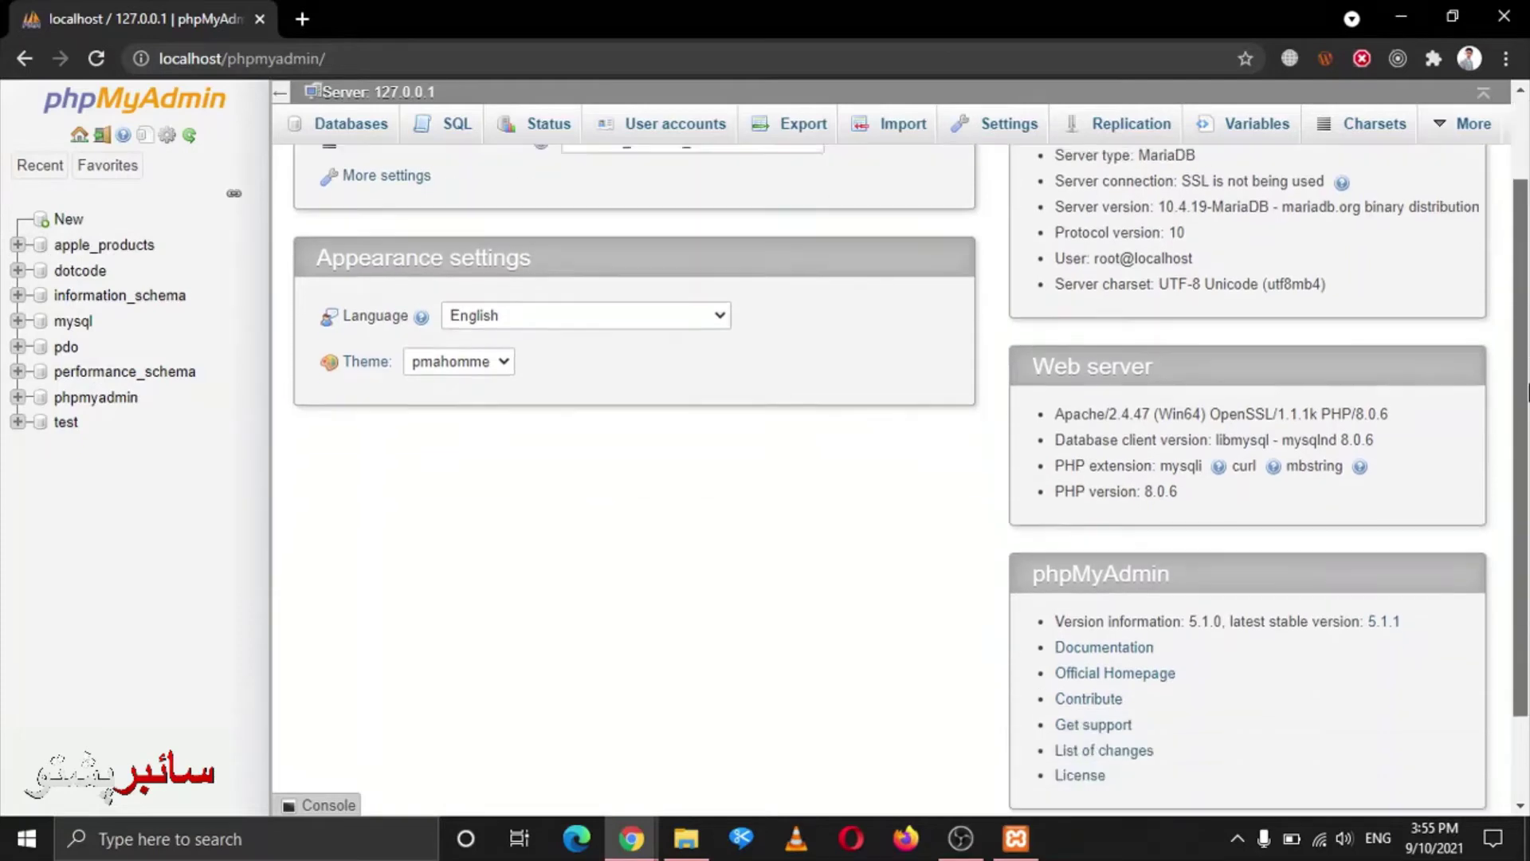
scroll(558, 199, "up", 3)
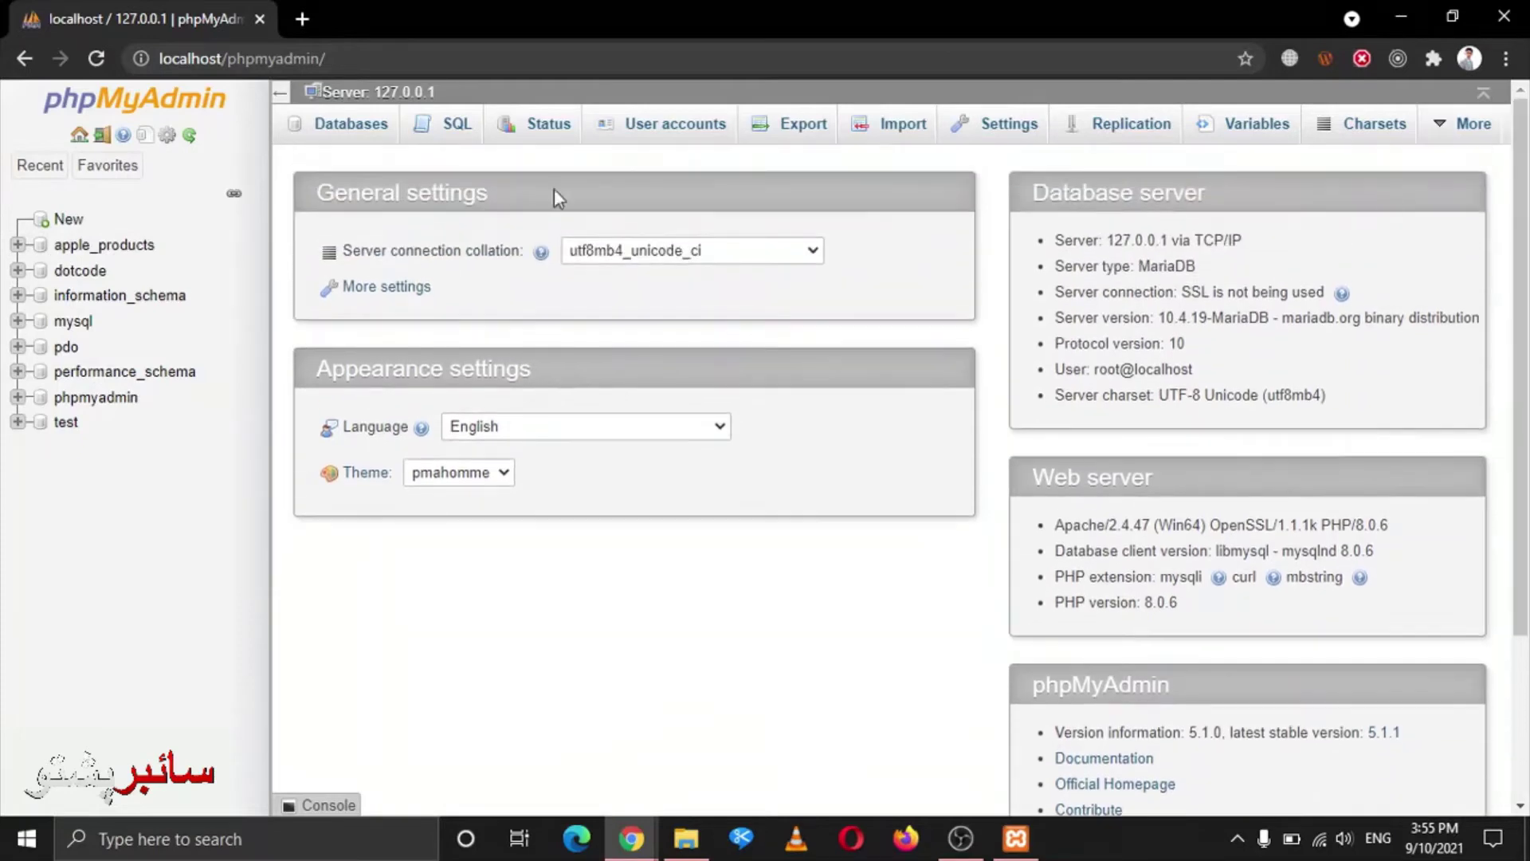
left_click(68, 222)
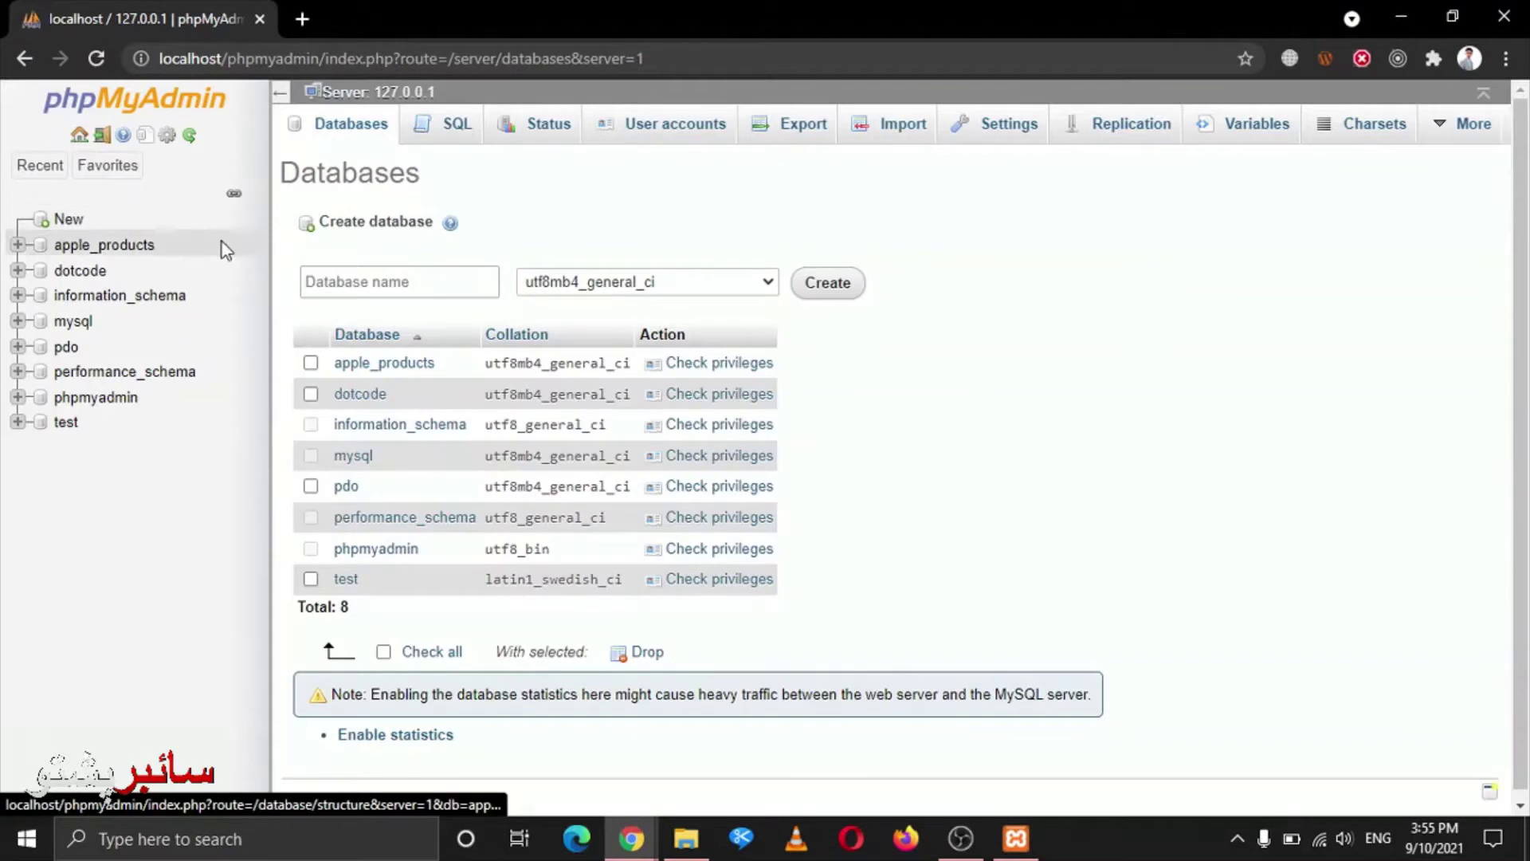
left_click(377, 284)
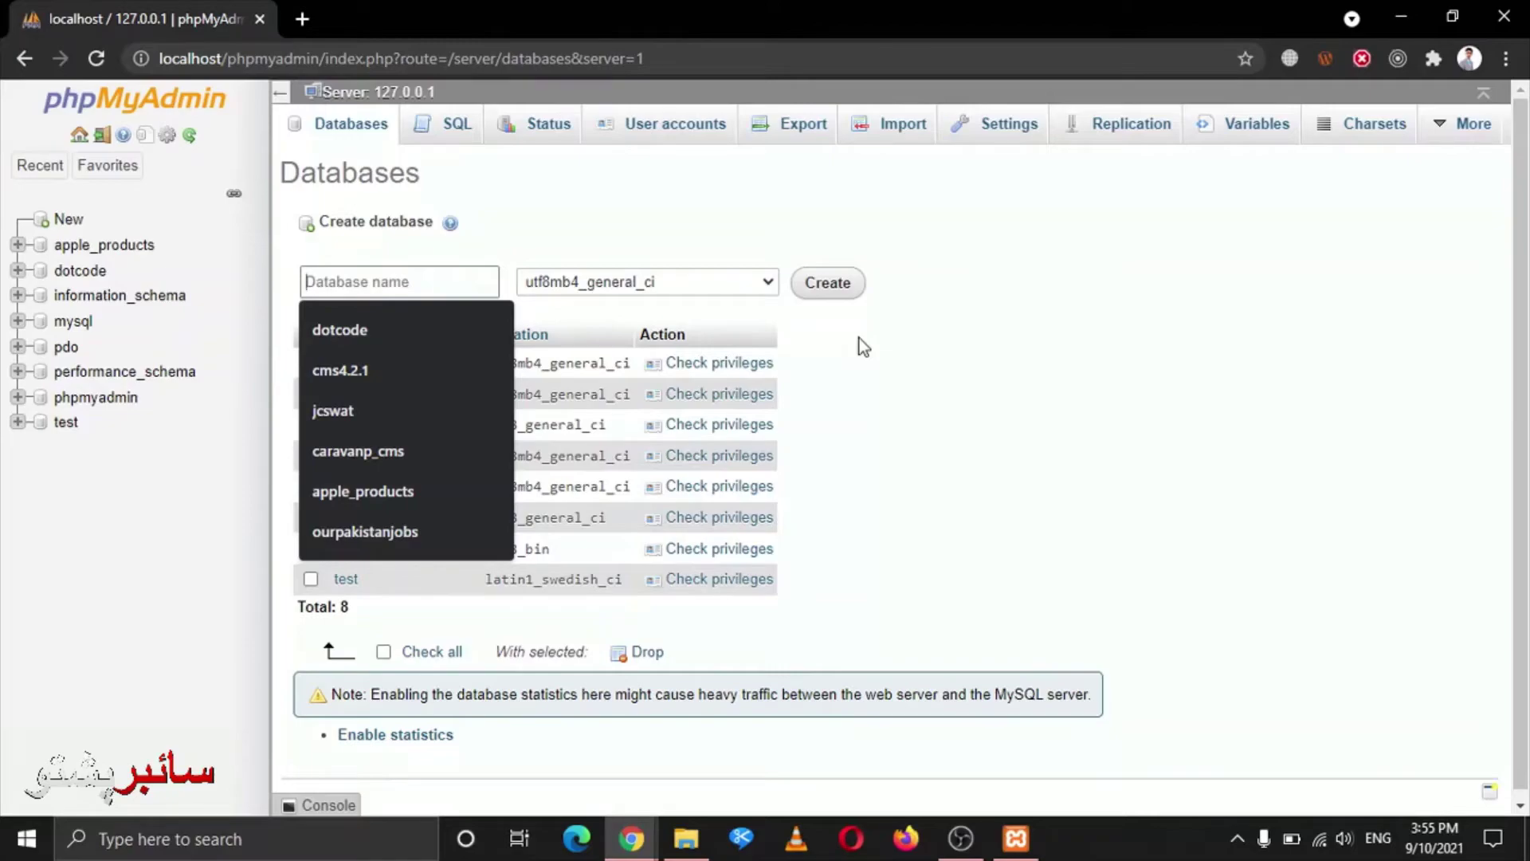
key("alt+Tab")
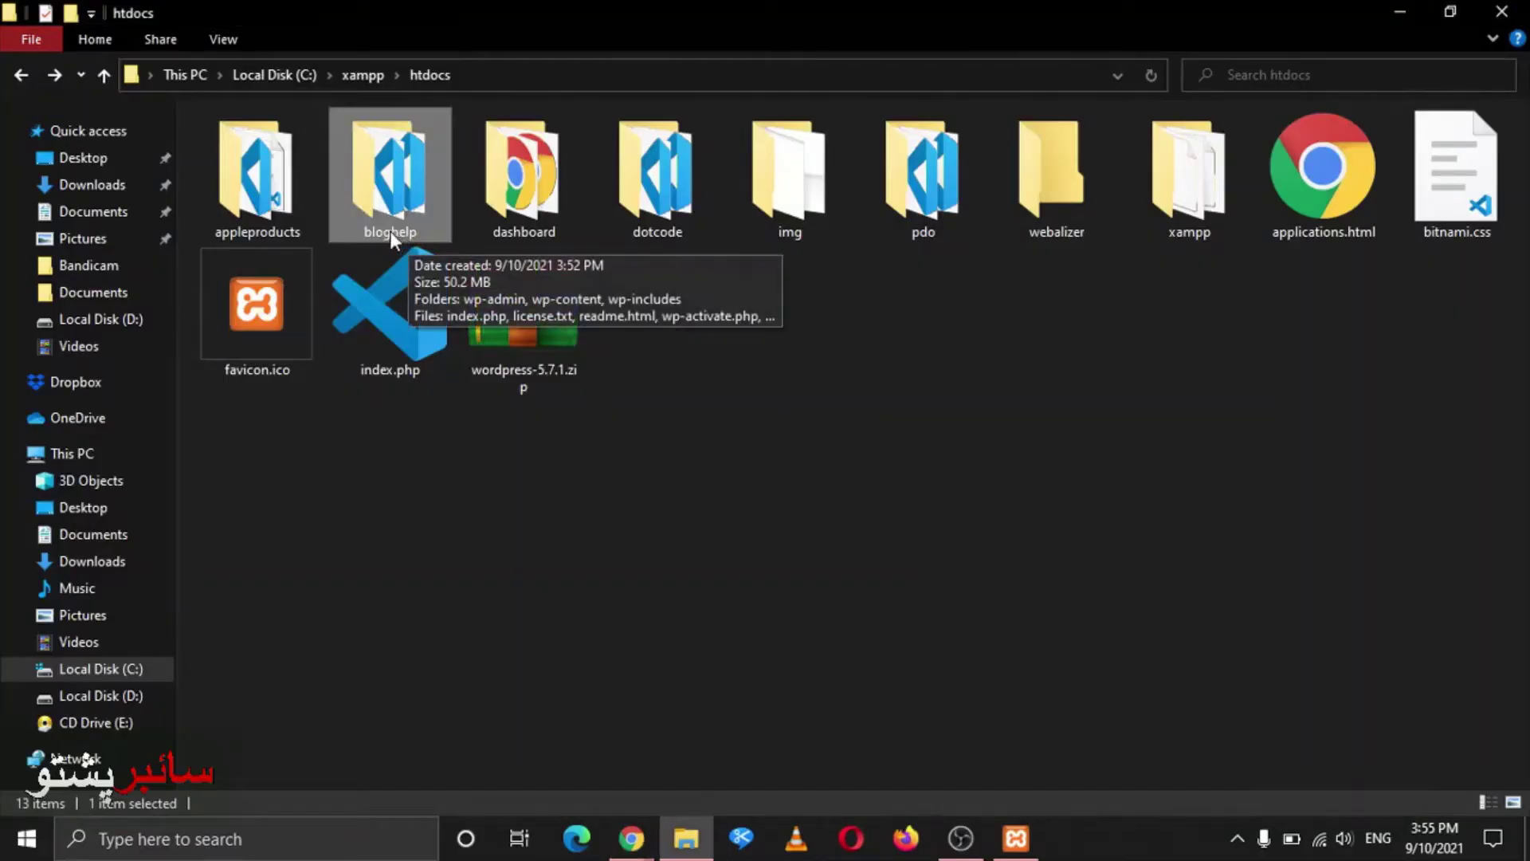
key("alt+Tab")
type("blo")
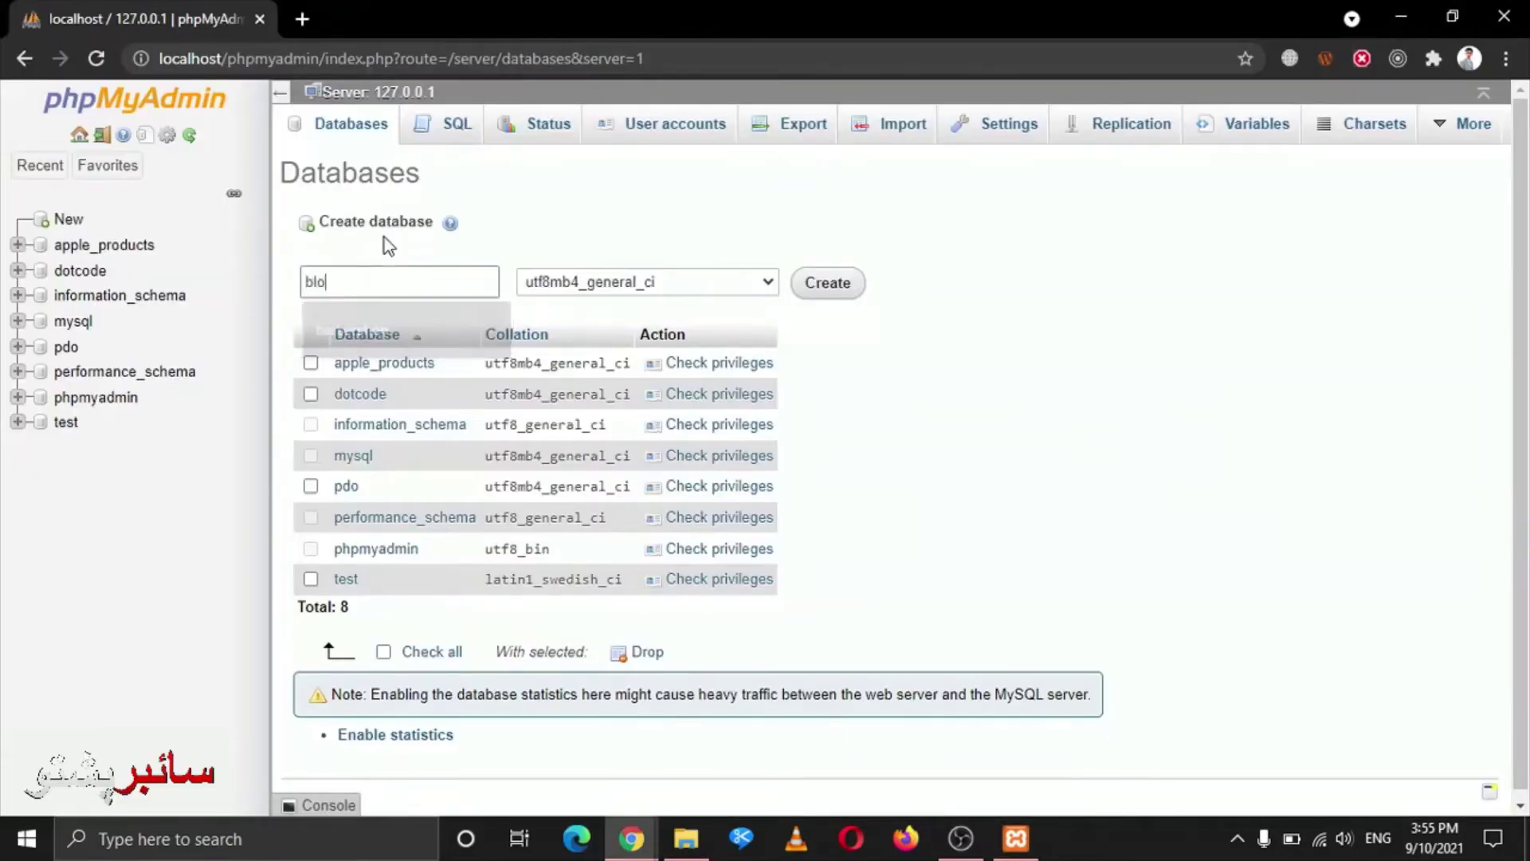
type("ghelp")
key("Return")
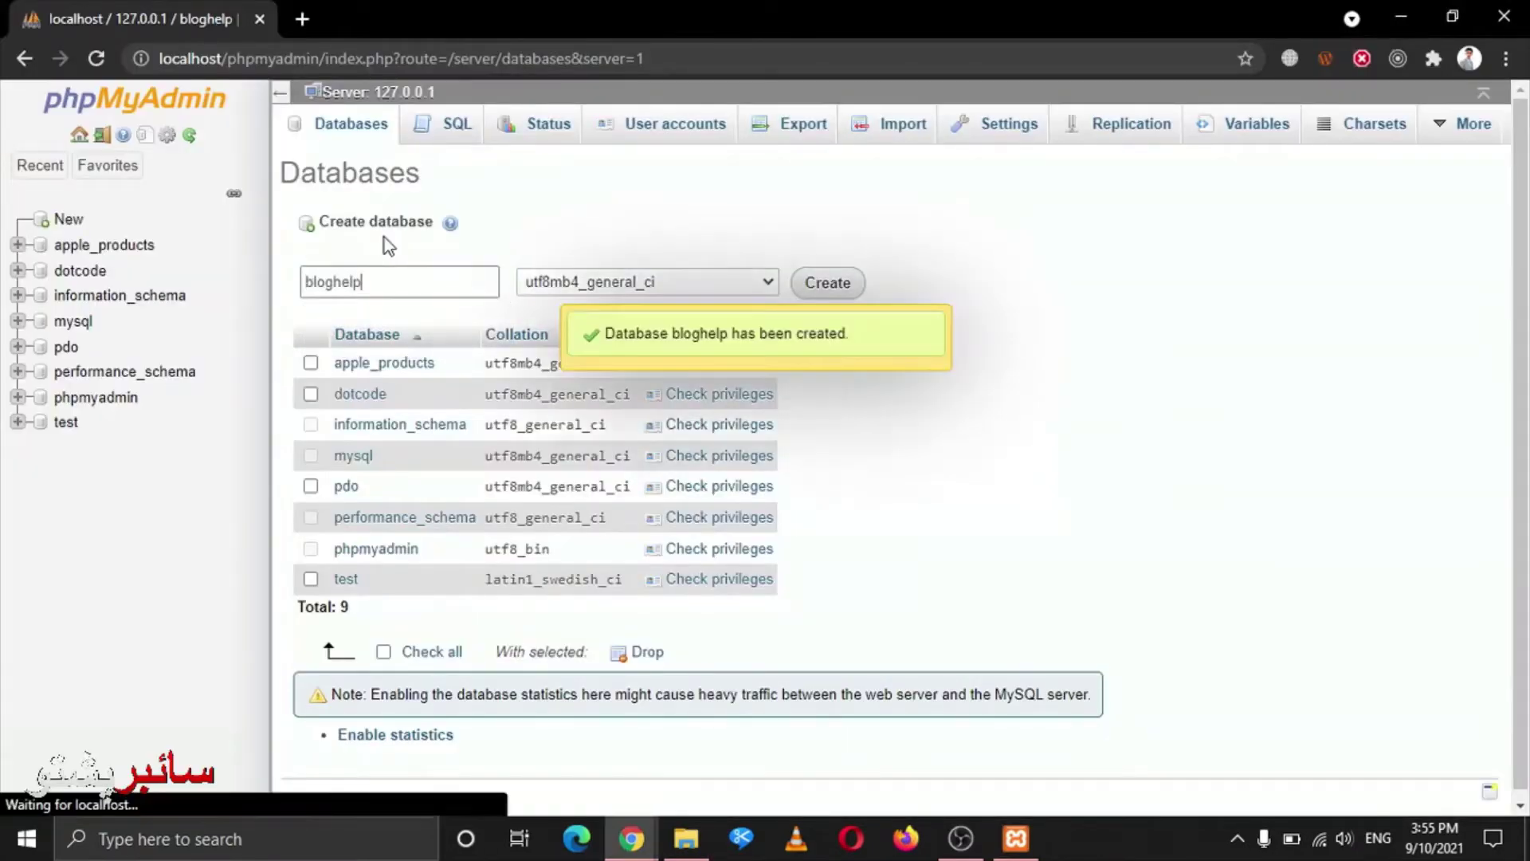
right_click(384, 238)
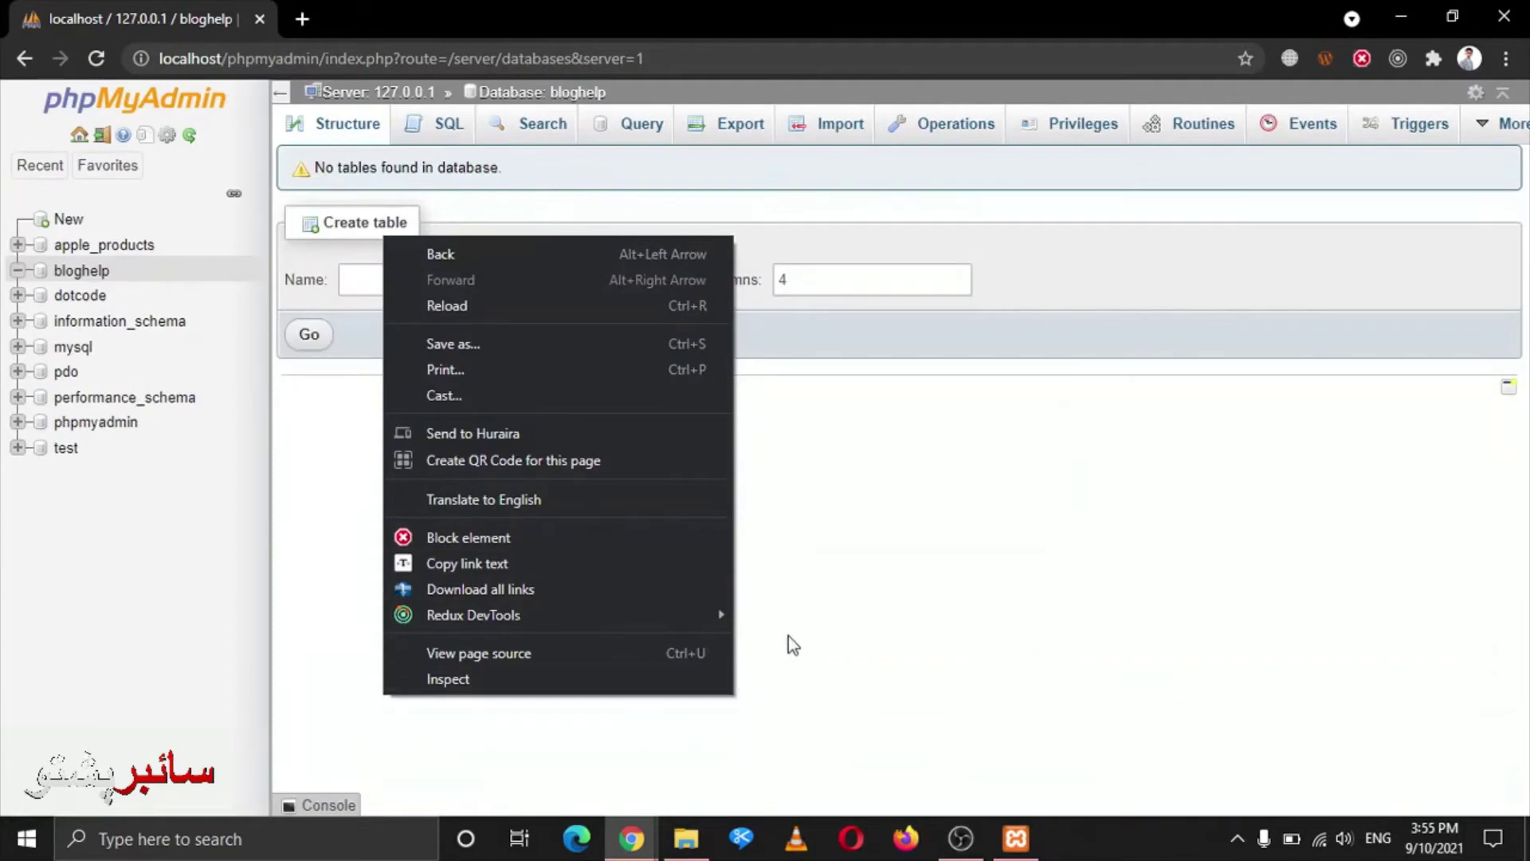
left_click(789, 638)
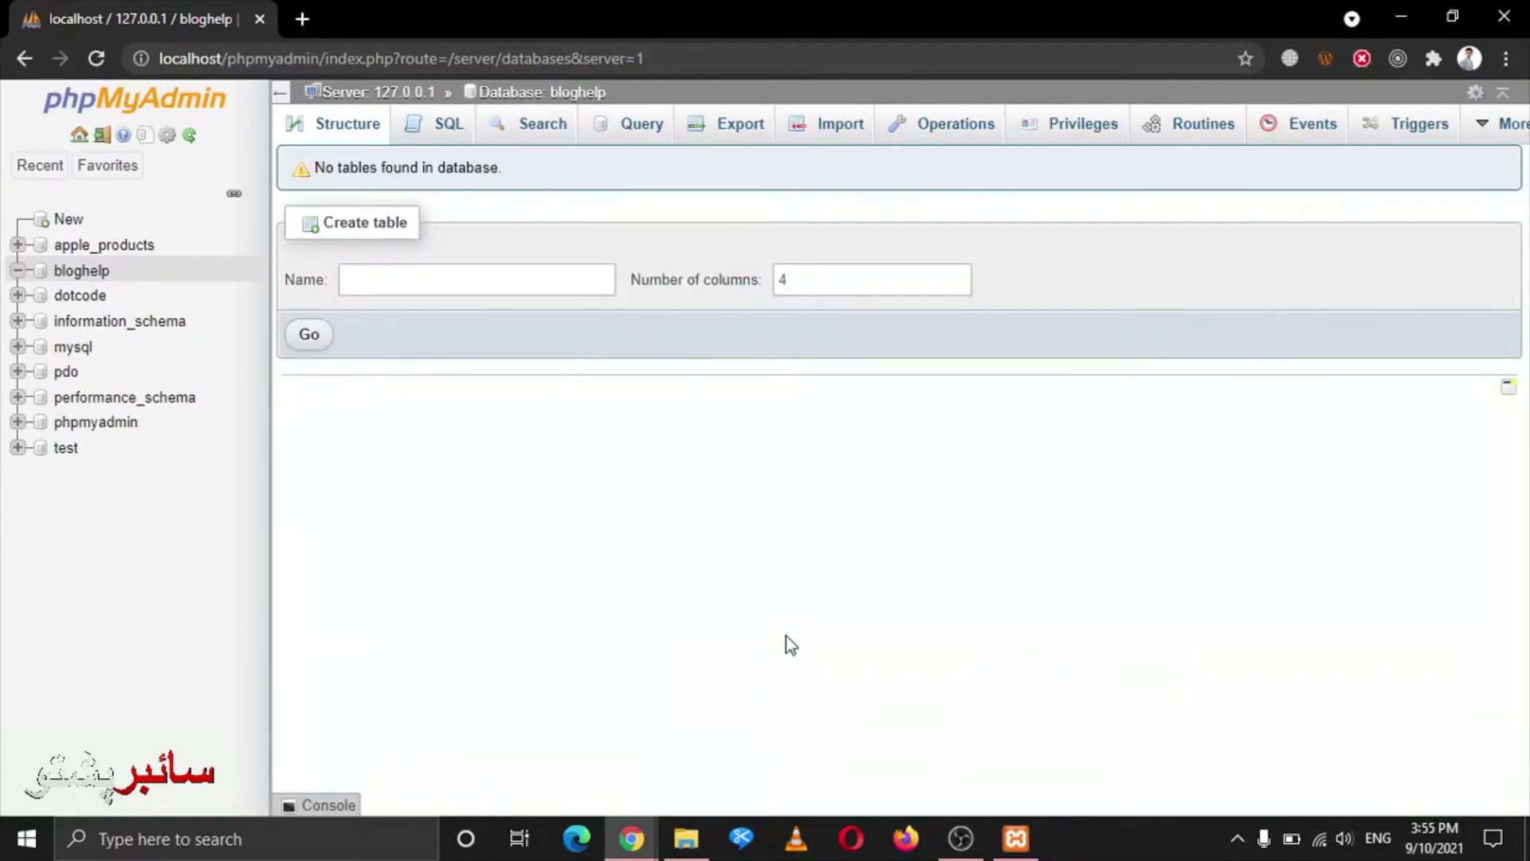
key("ctrl+t")
Load localhost/bloghelp in a new tab to start the WordPress setup
type("localhost/")
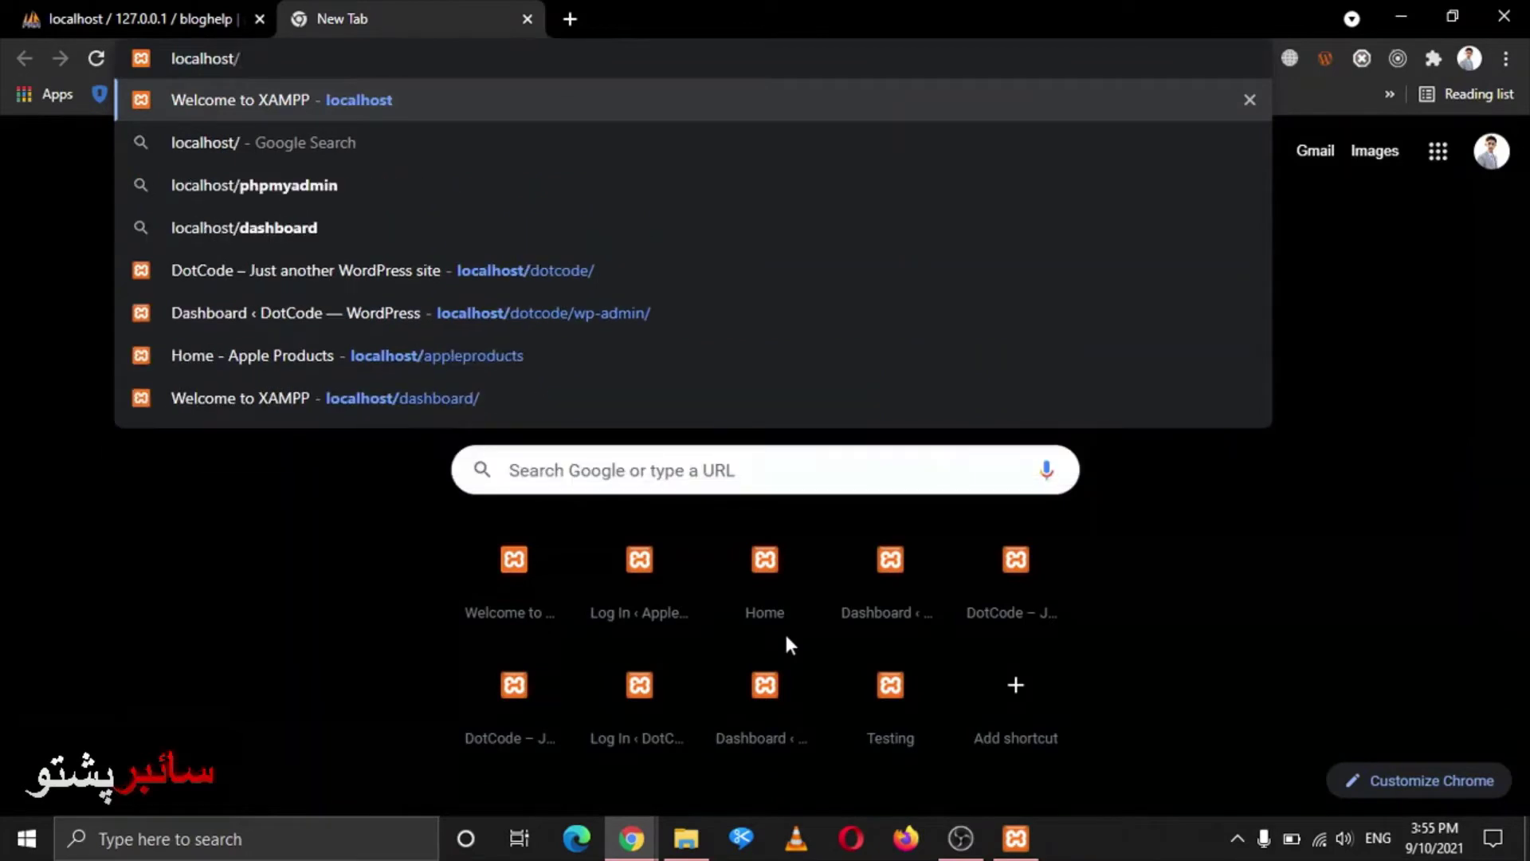
type("blo")
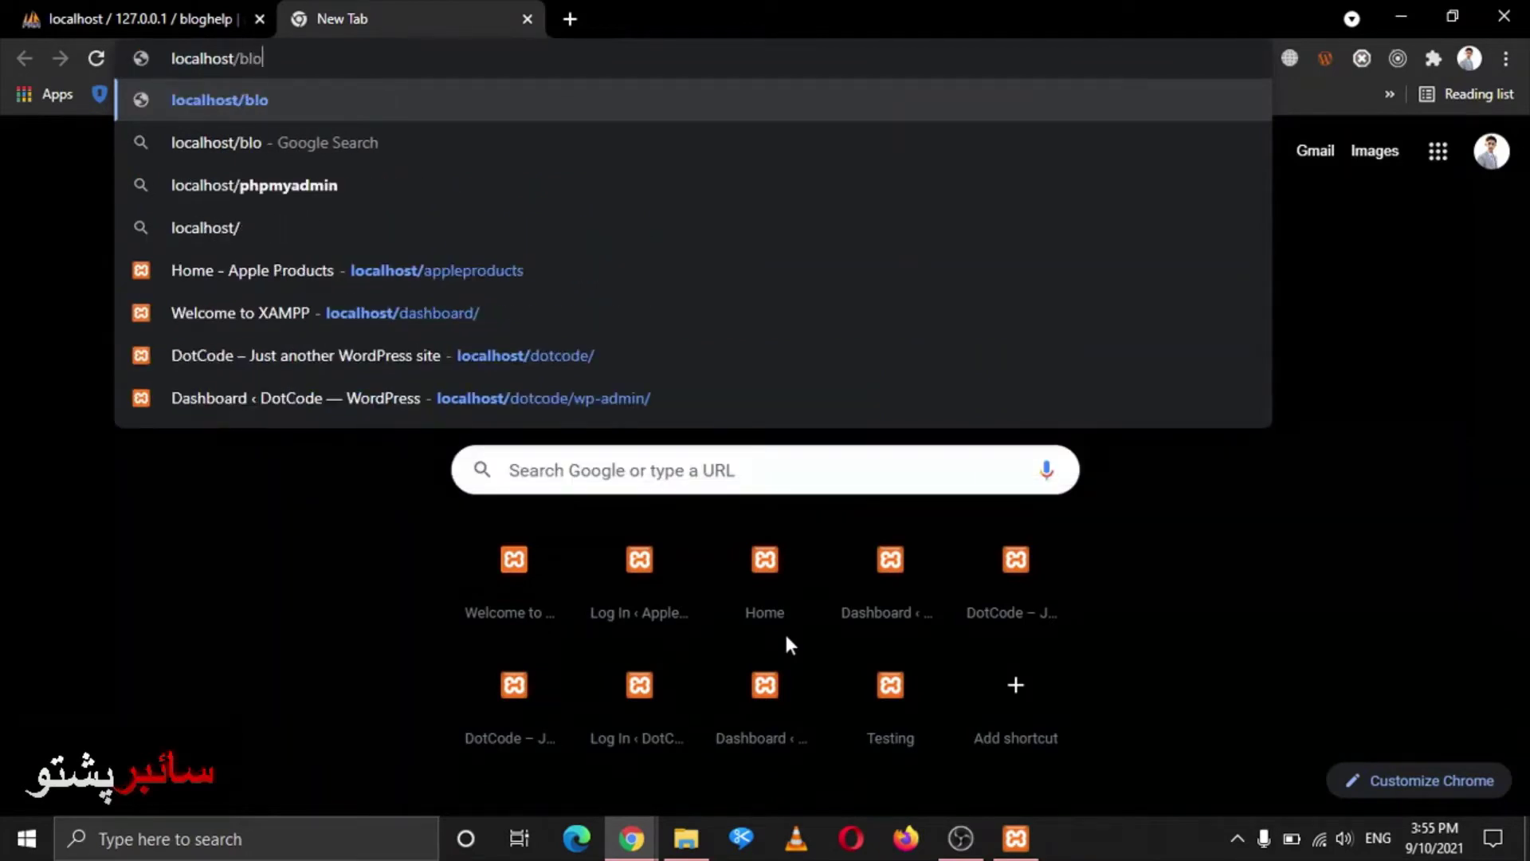
type("ghelp")
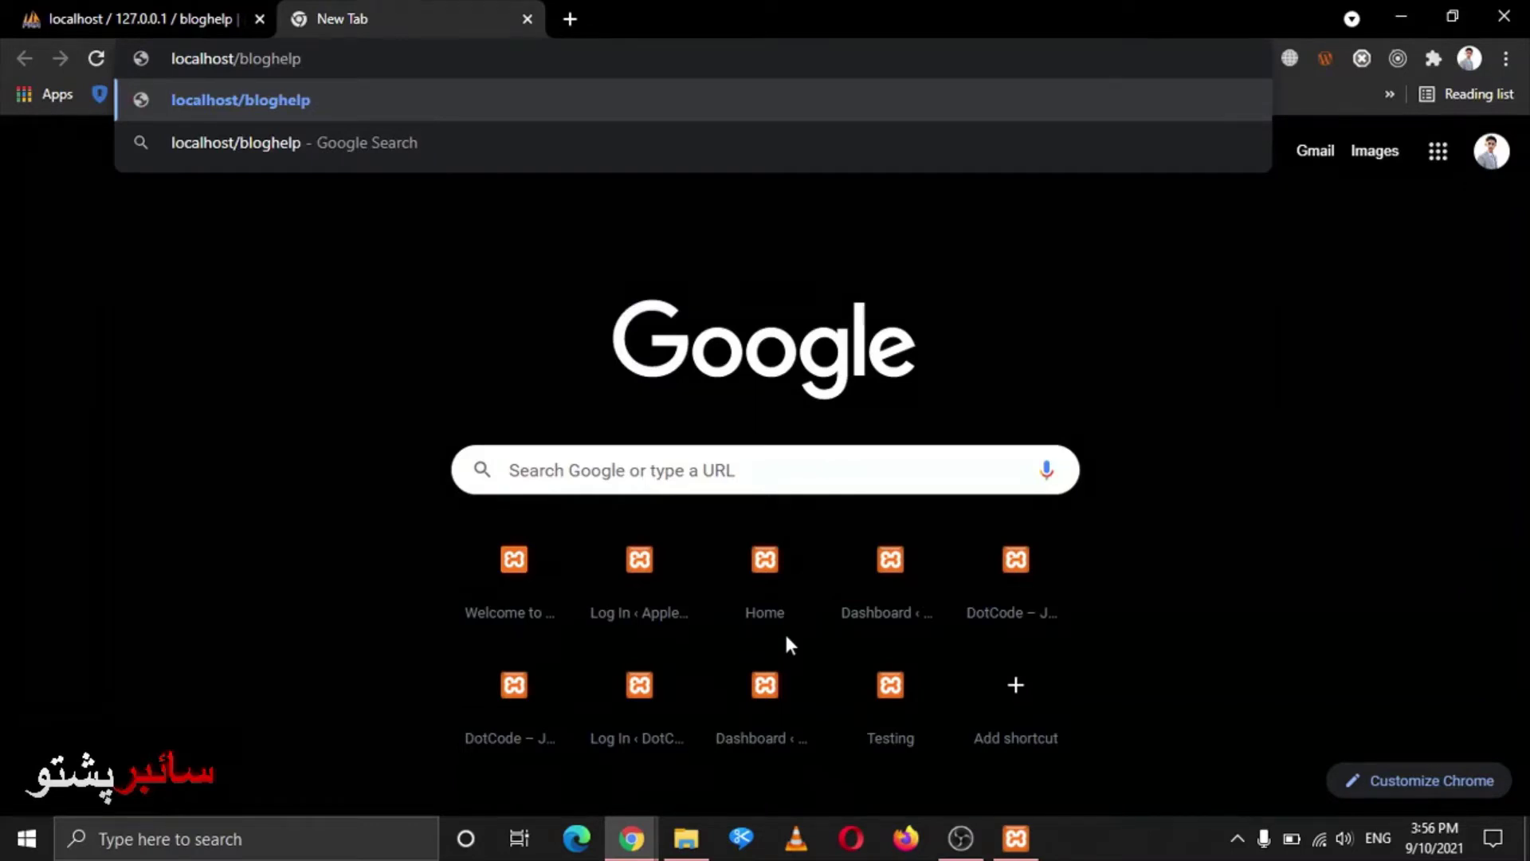
key("Return")
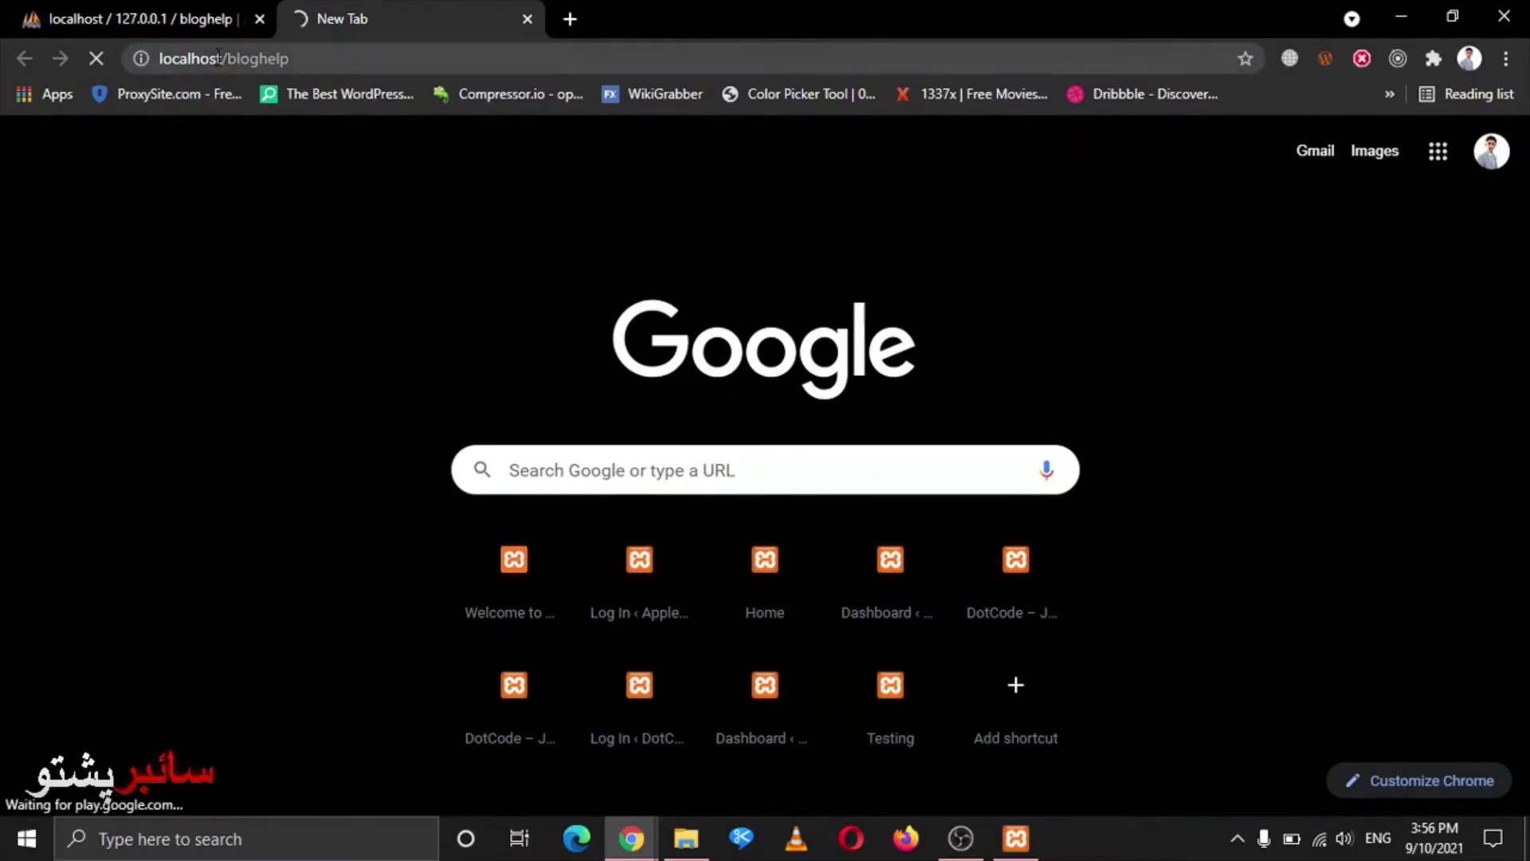
key("alt+Tab")
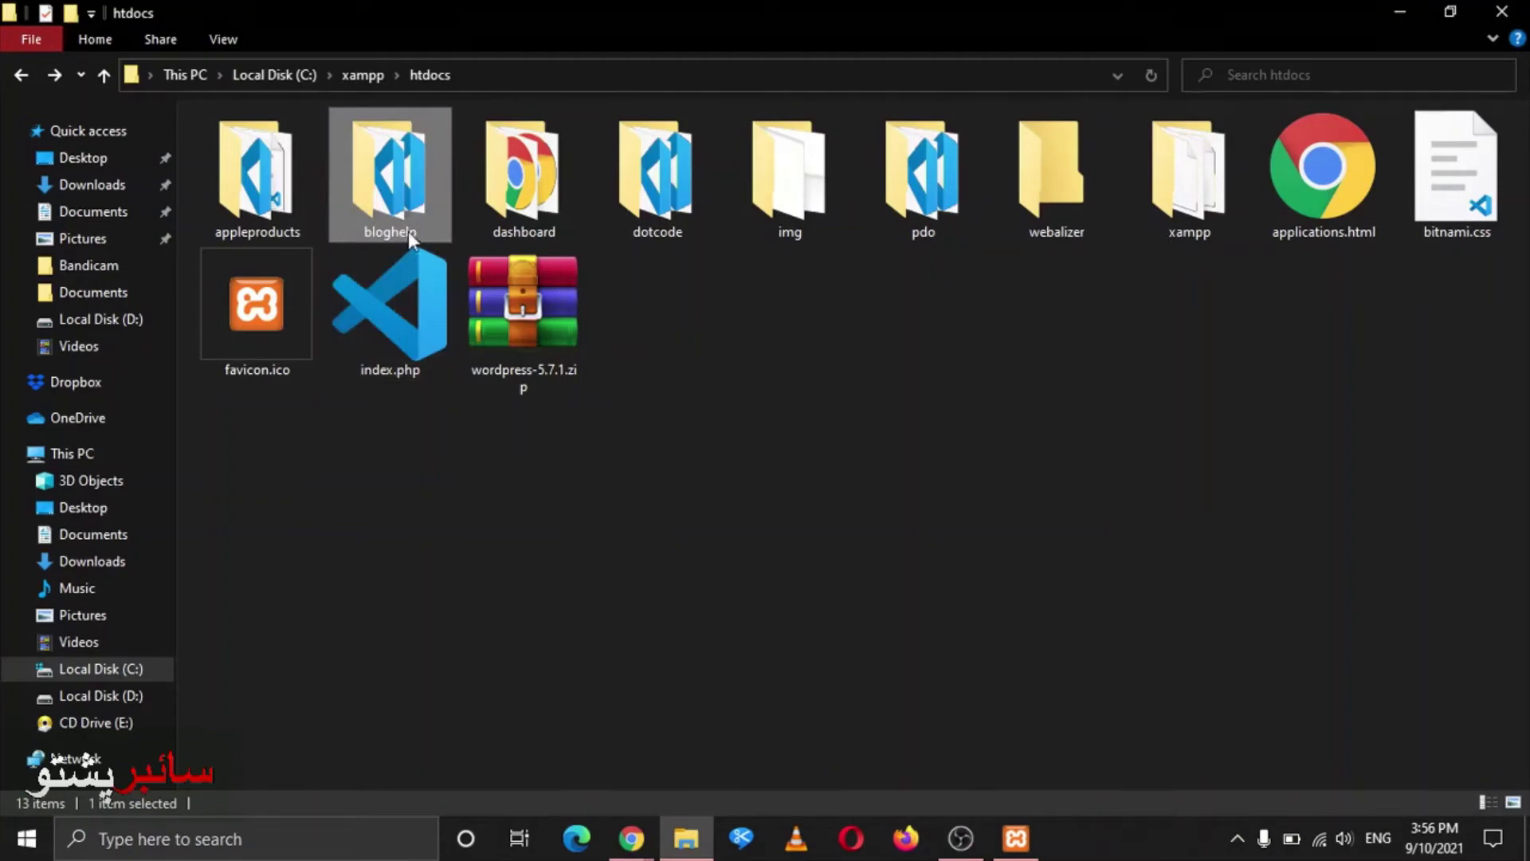
key("alt+Tab")
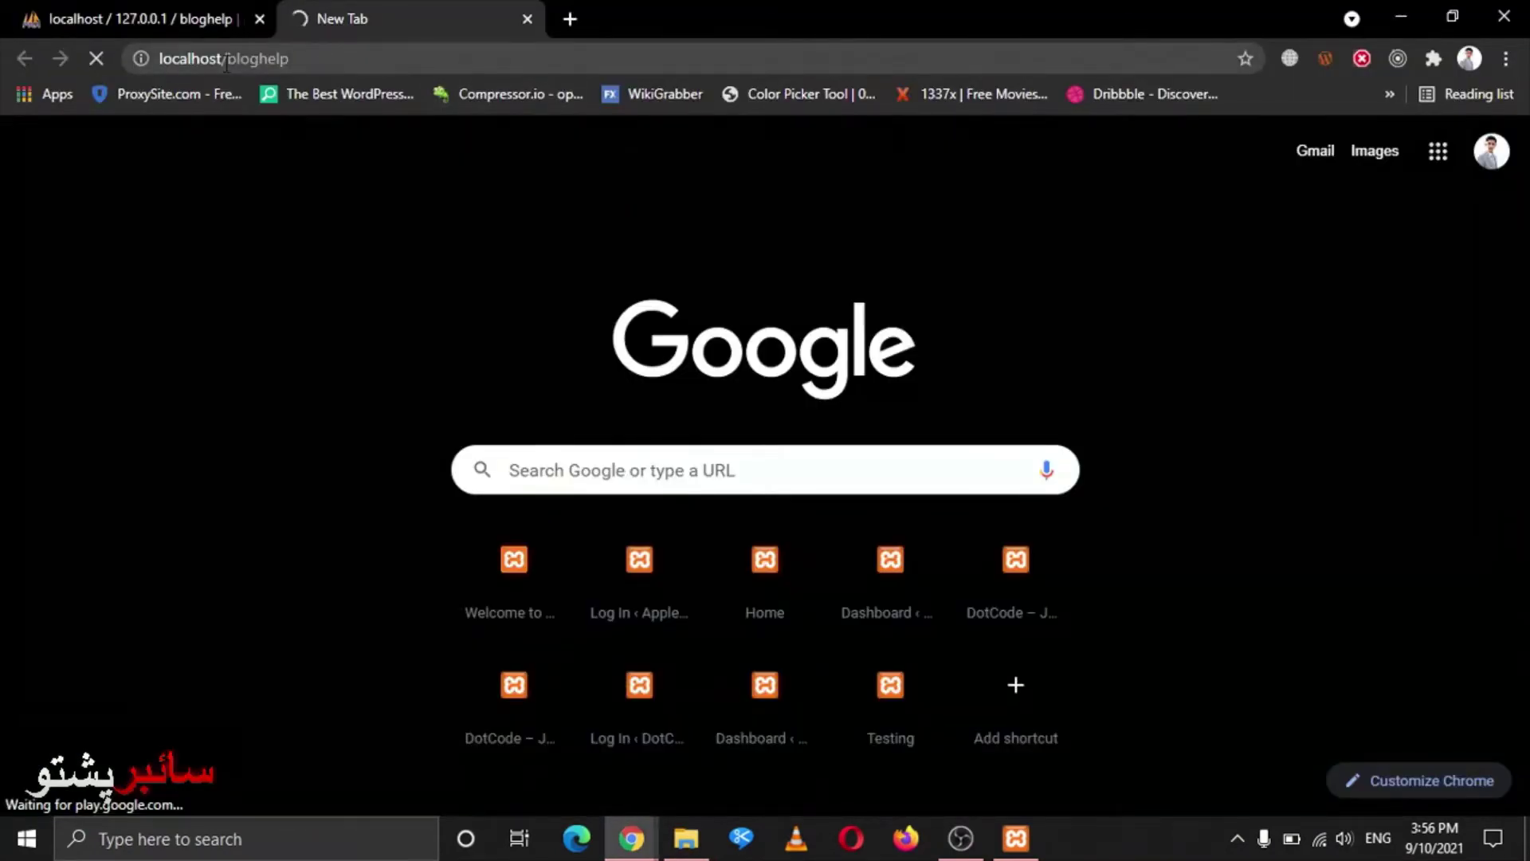
left_click(183, 11)
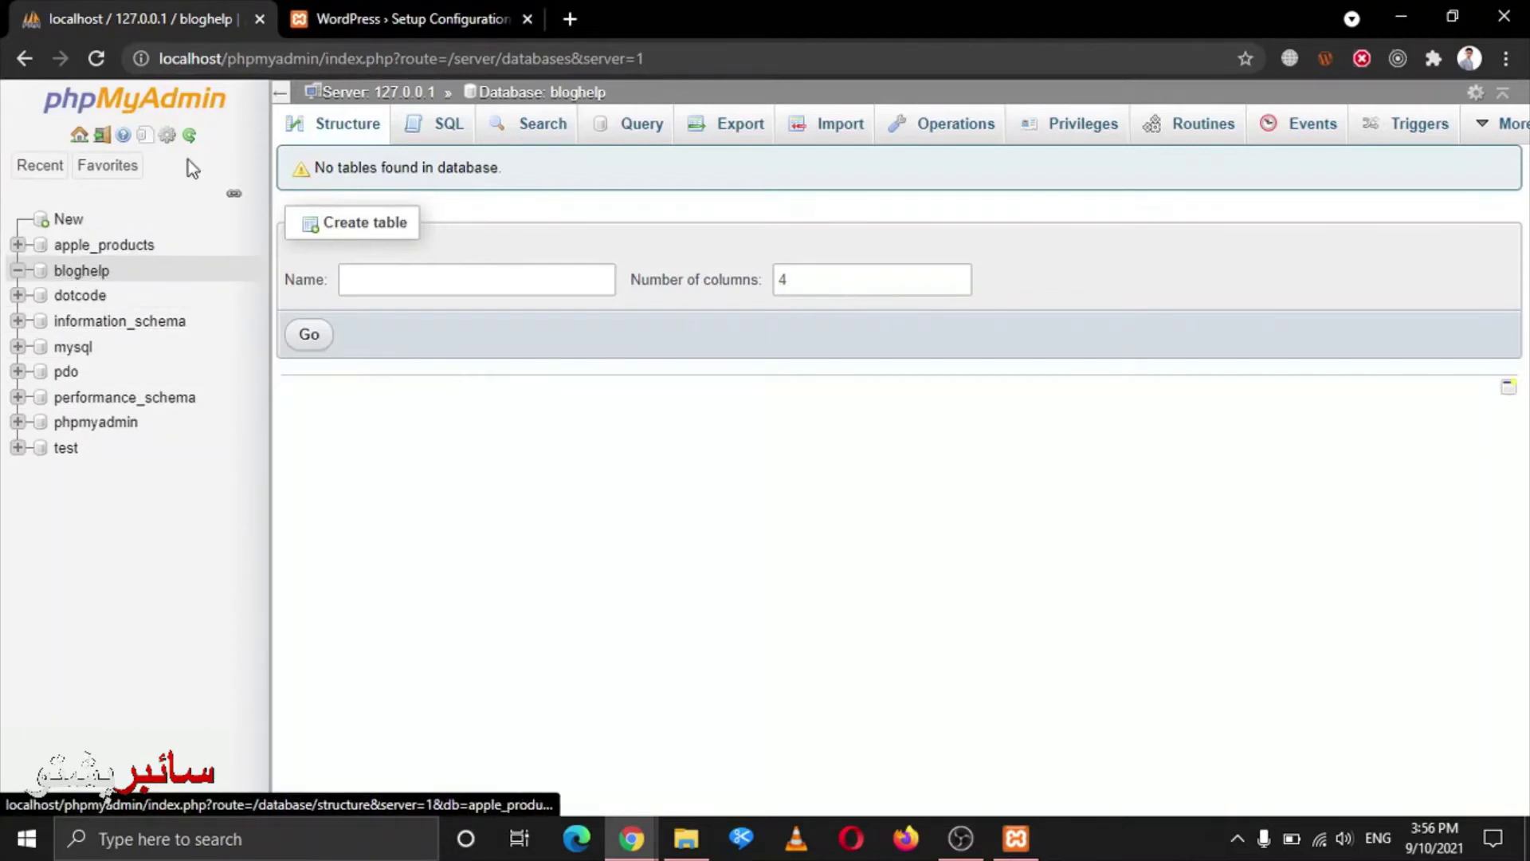
left_click(355, 18)
Keep English (United States) as the setup language and proceed past the welcome page
scroll(1036, 366, "down", 1)
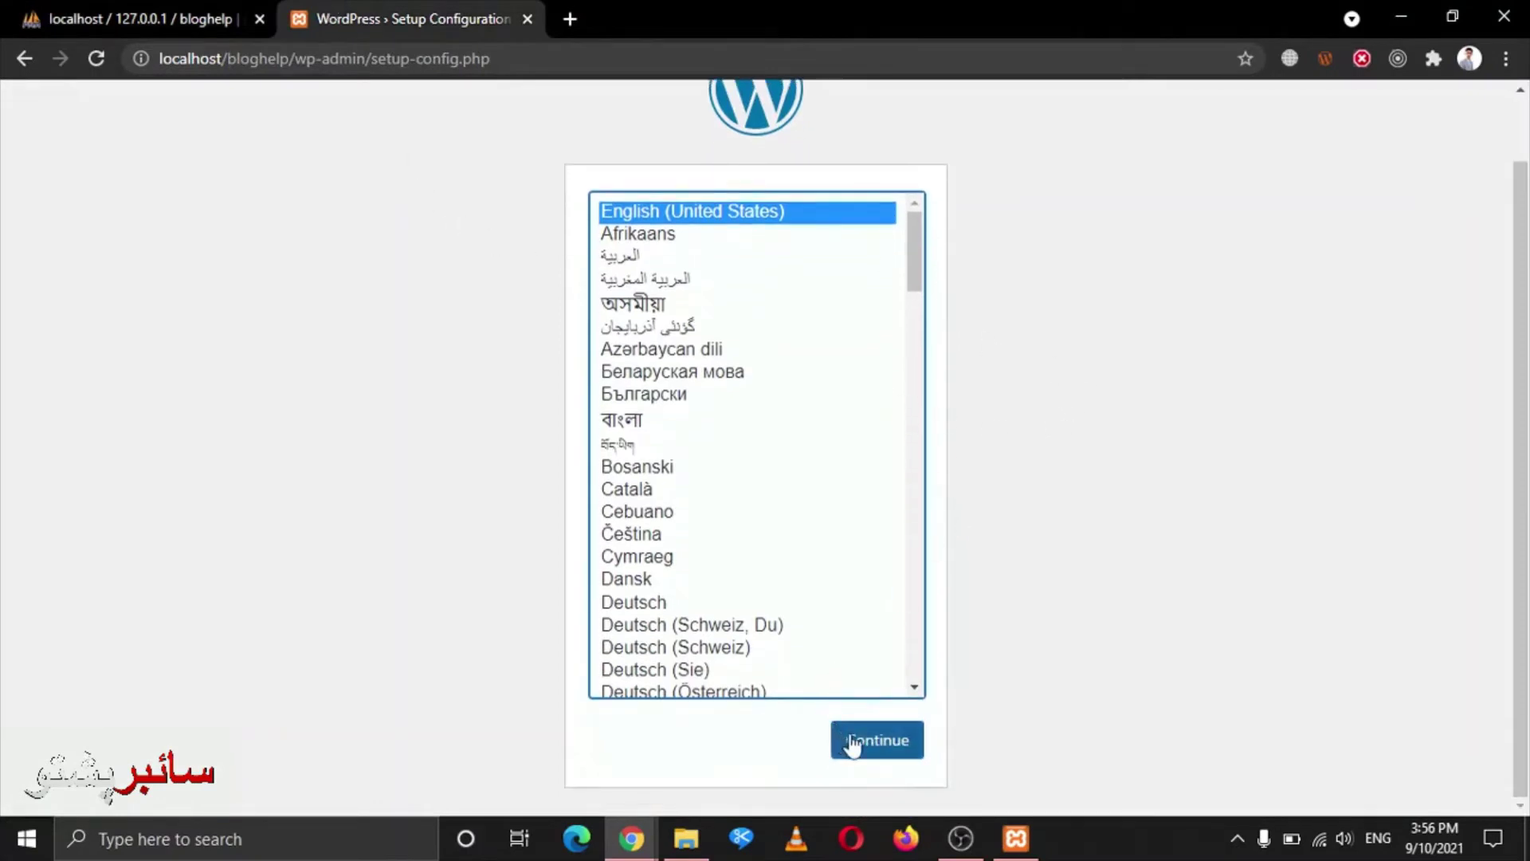
scroll(946, 673, "up", 1)
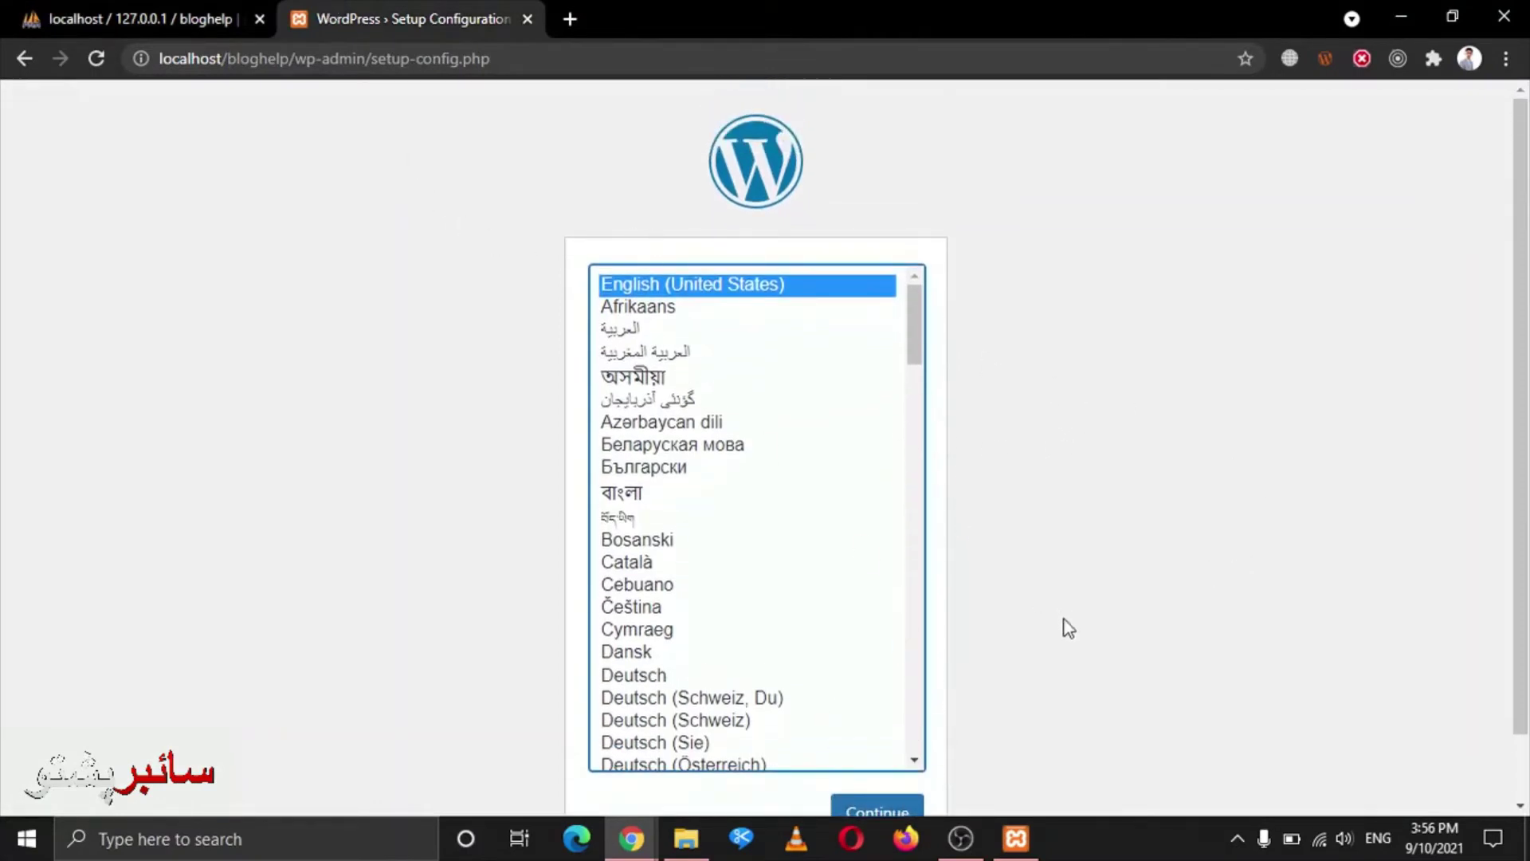
scroll(878, 526, "down", 1)
left_click(905, 748)
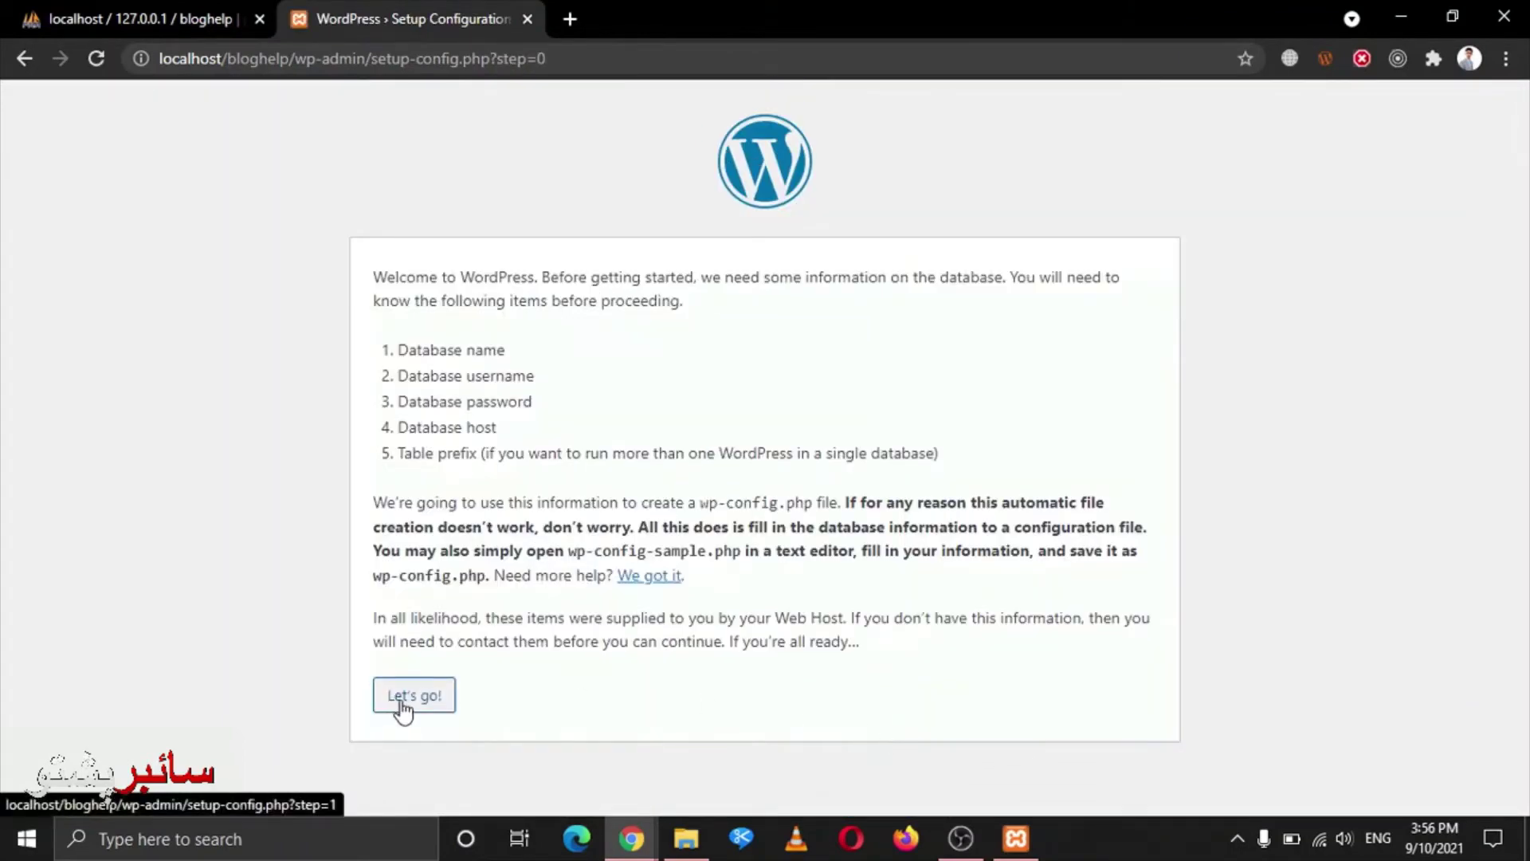
left_click(399, 699)
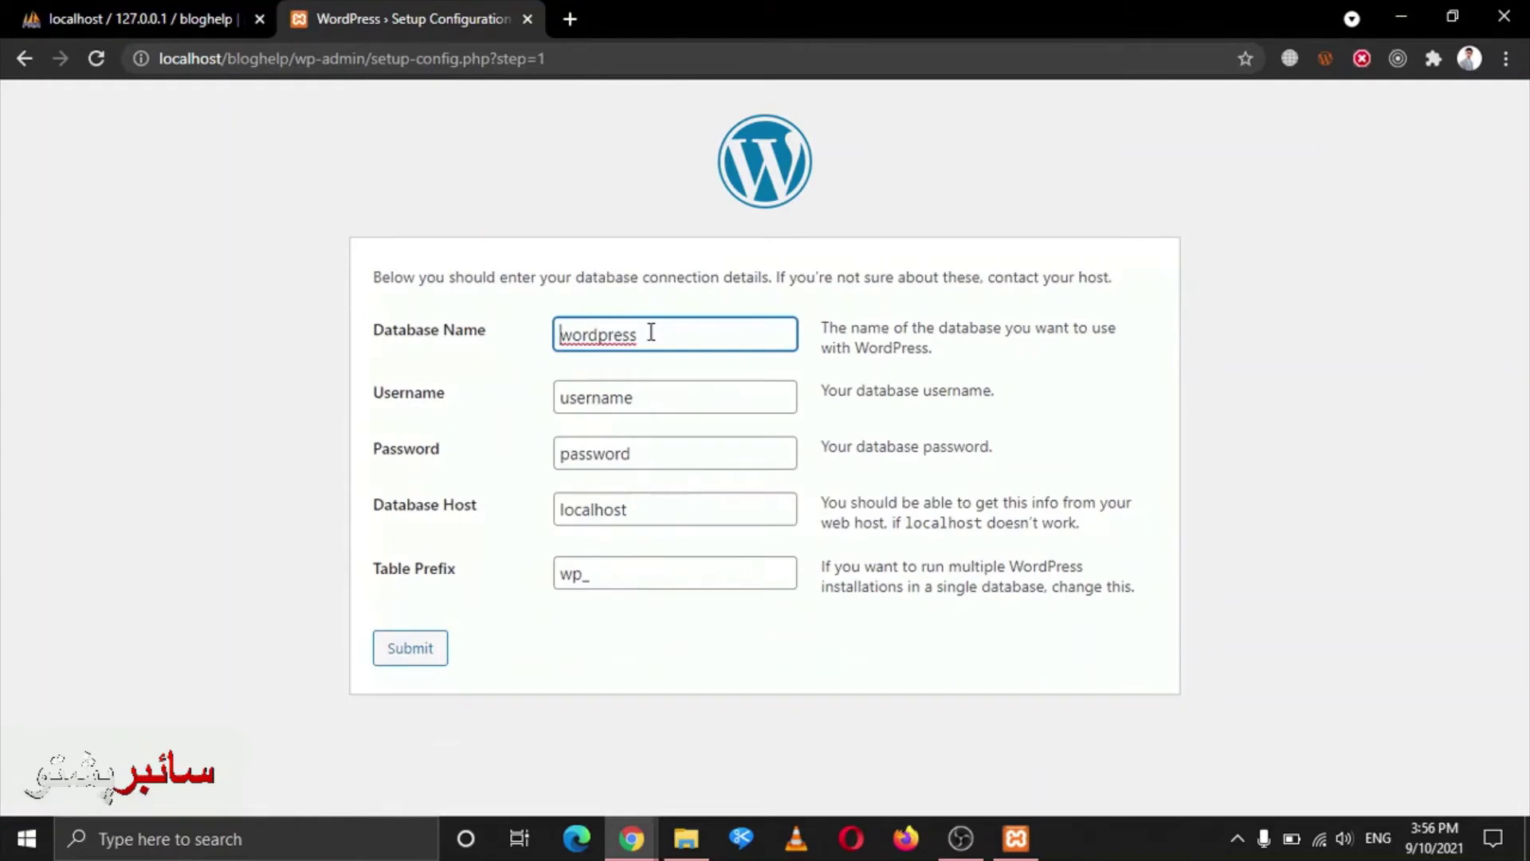
Enter bloghelp as the database name and root as the username, leaving the password empty
double_click(651, 332)
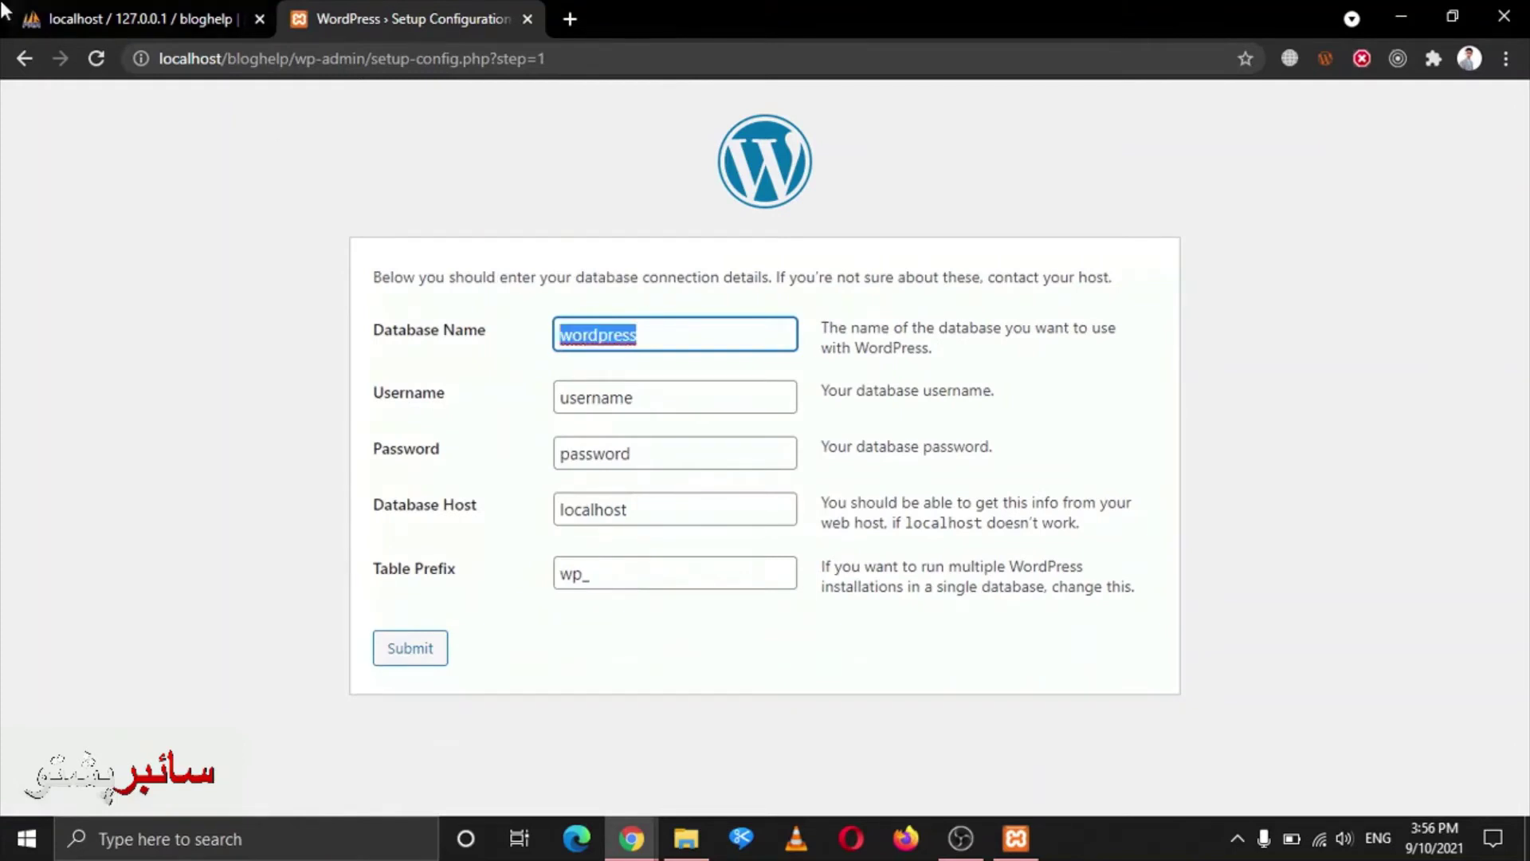
left_click(120, 18)
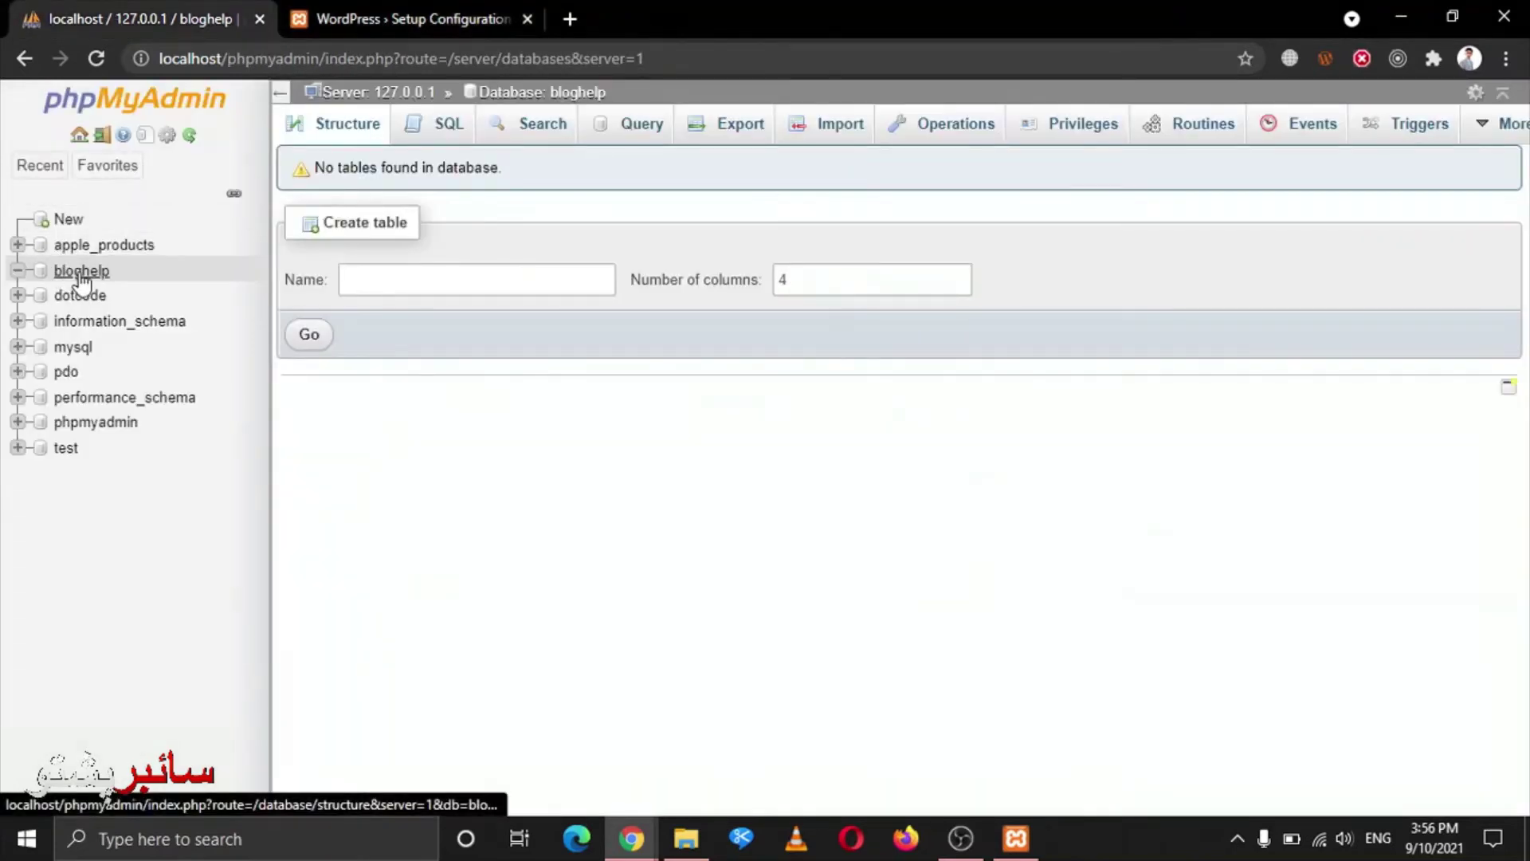
left_click(389, 9)
type("log")
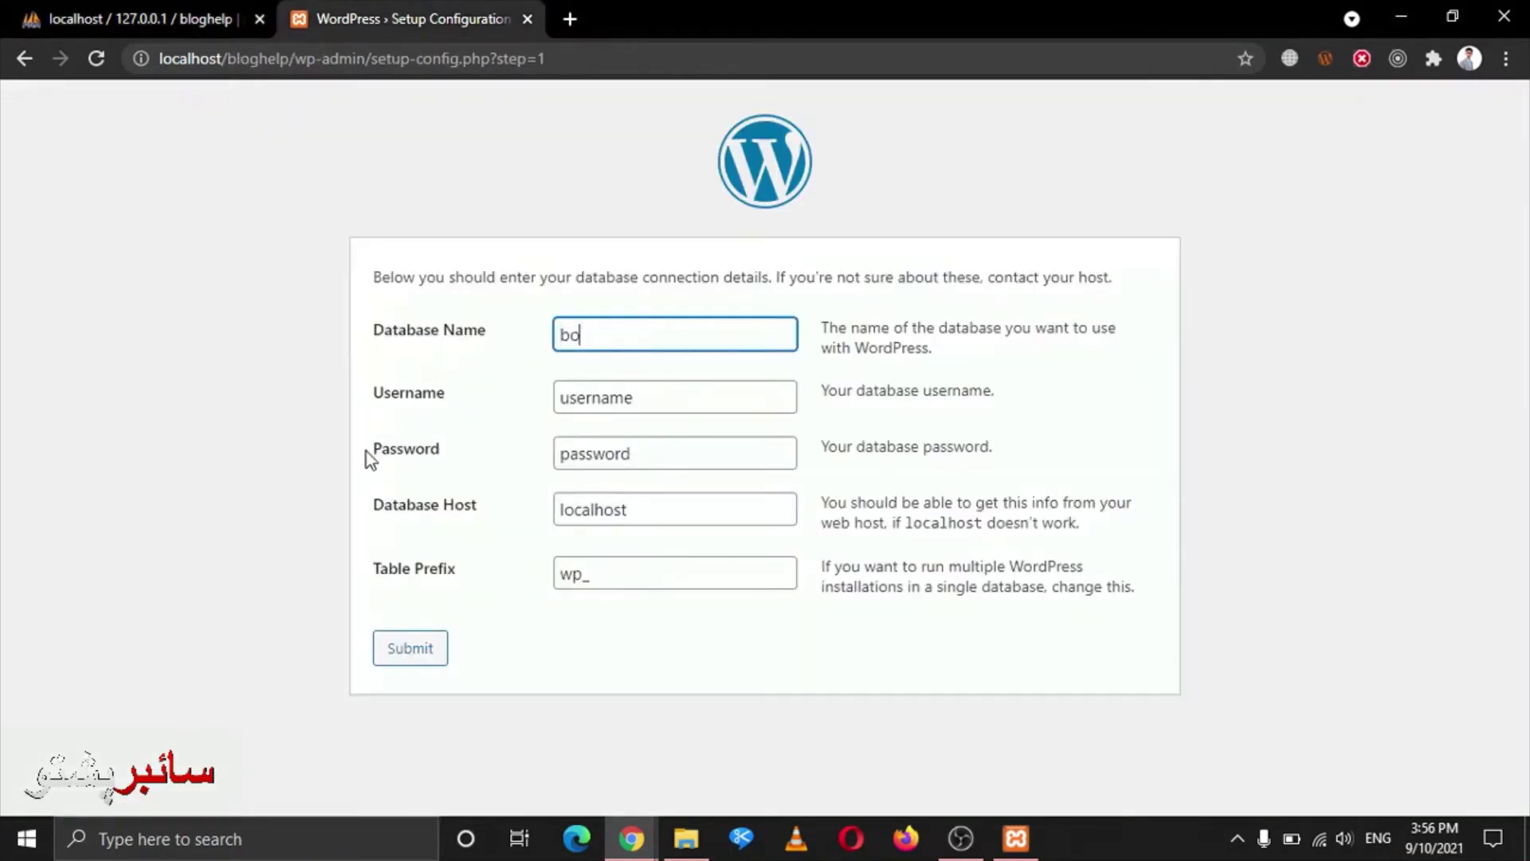
type("help")
key("Tab")
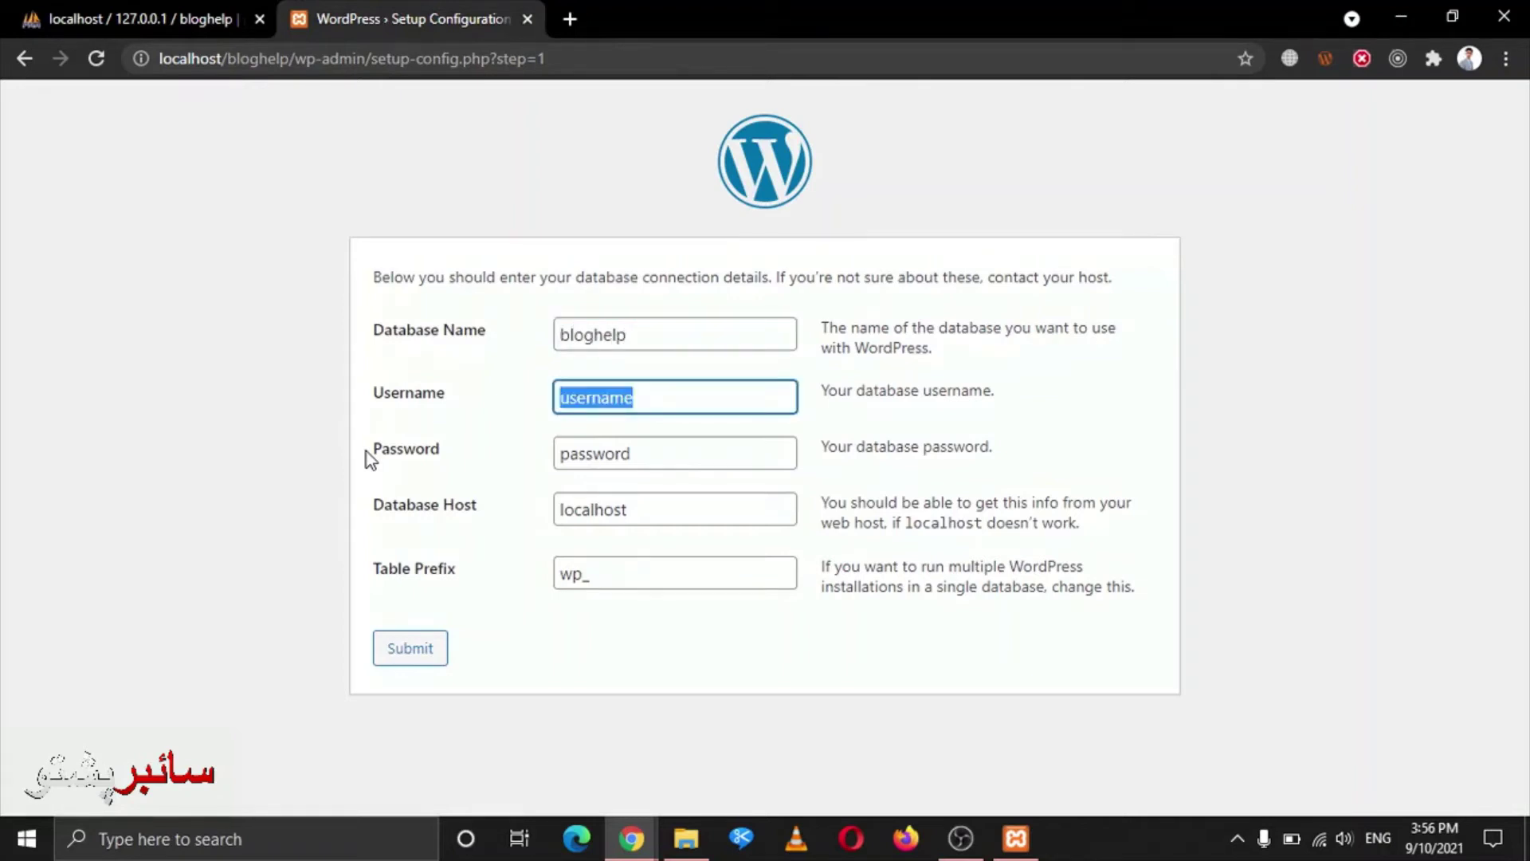
type("root")
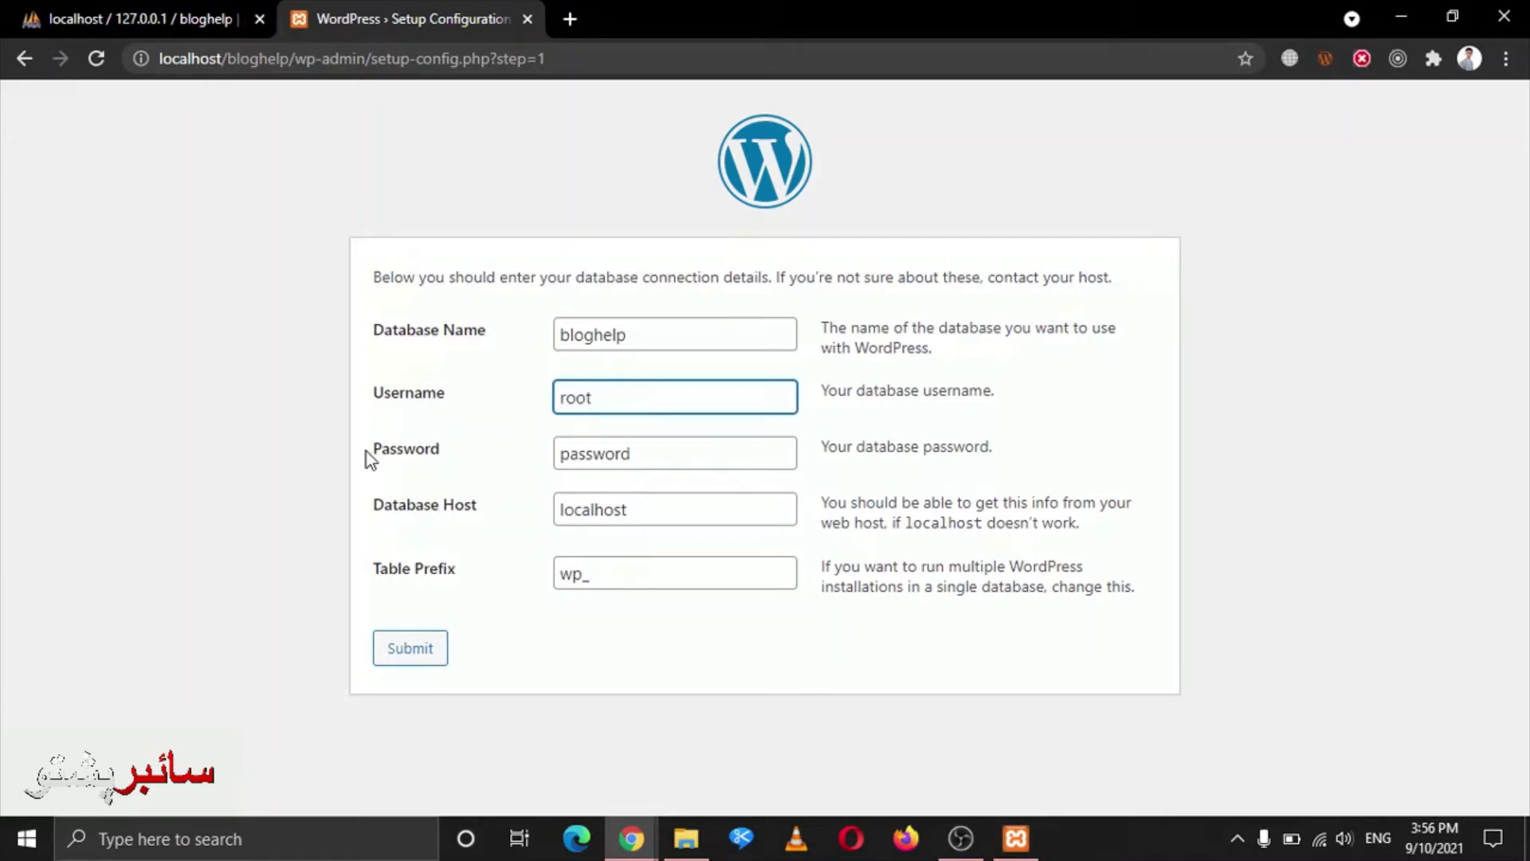
key("Tab")
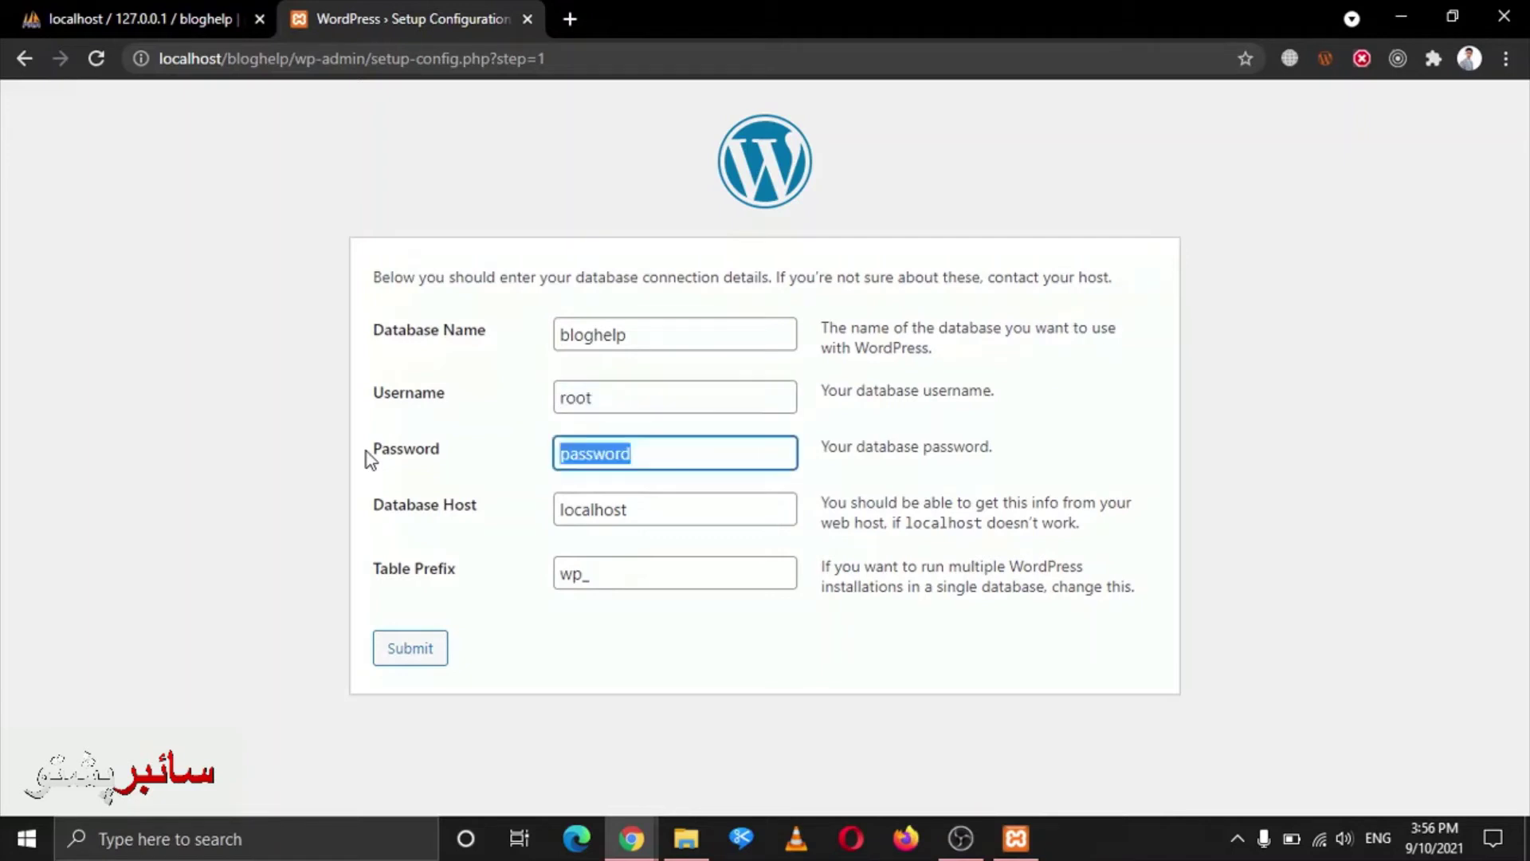
key("BackSpace")
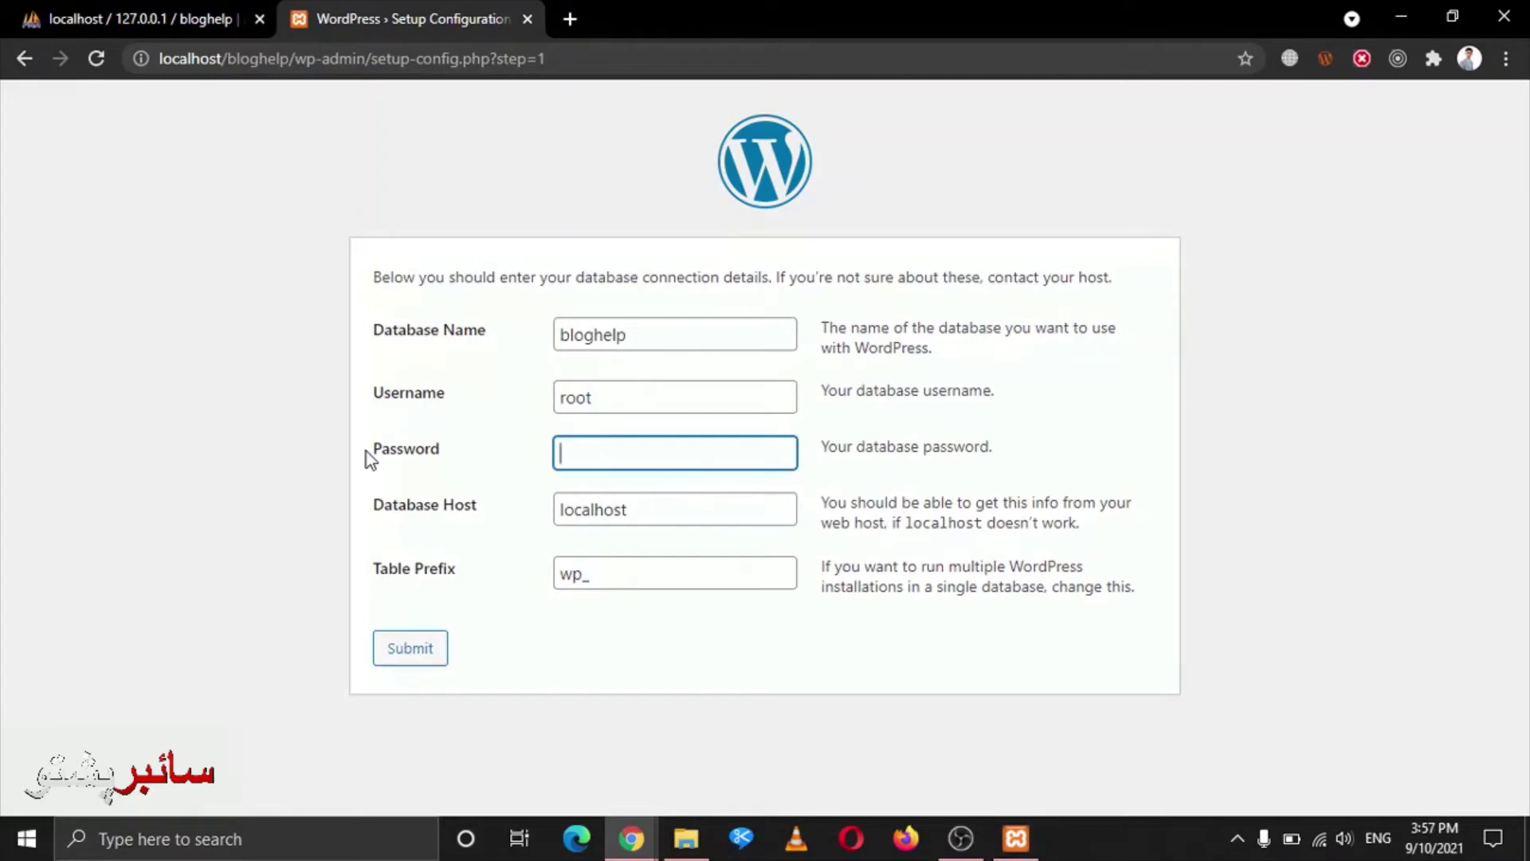
Keep host localhost and table prefix wp_, and submit the connection details
left_click_drag(625, 510, 555, 507)
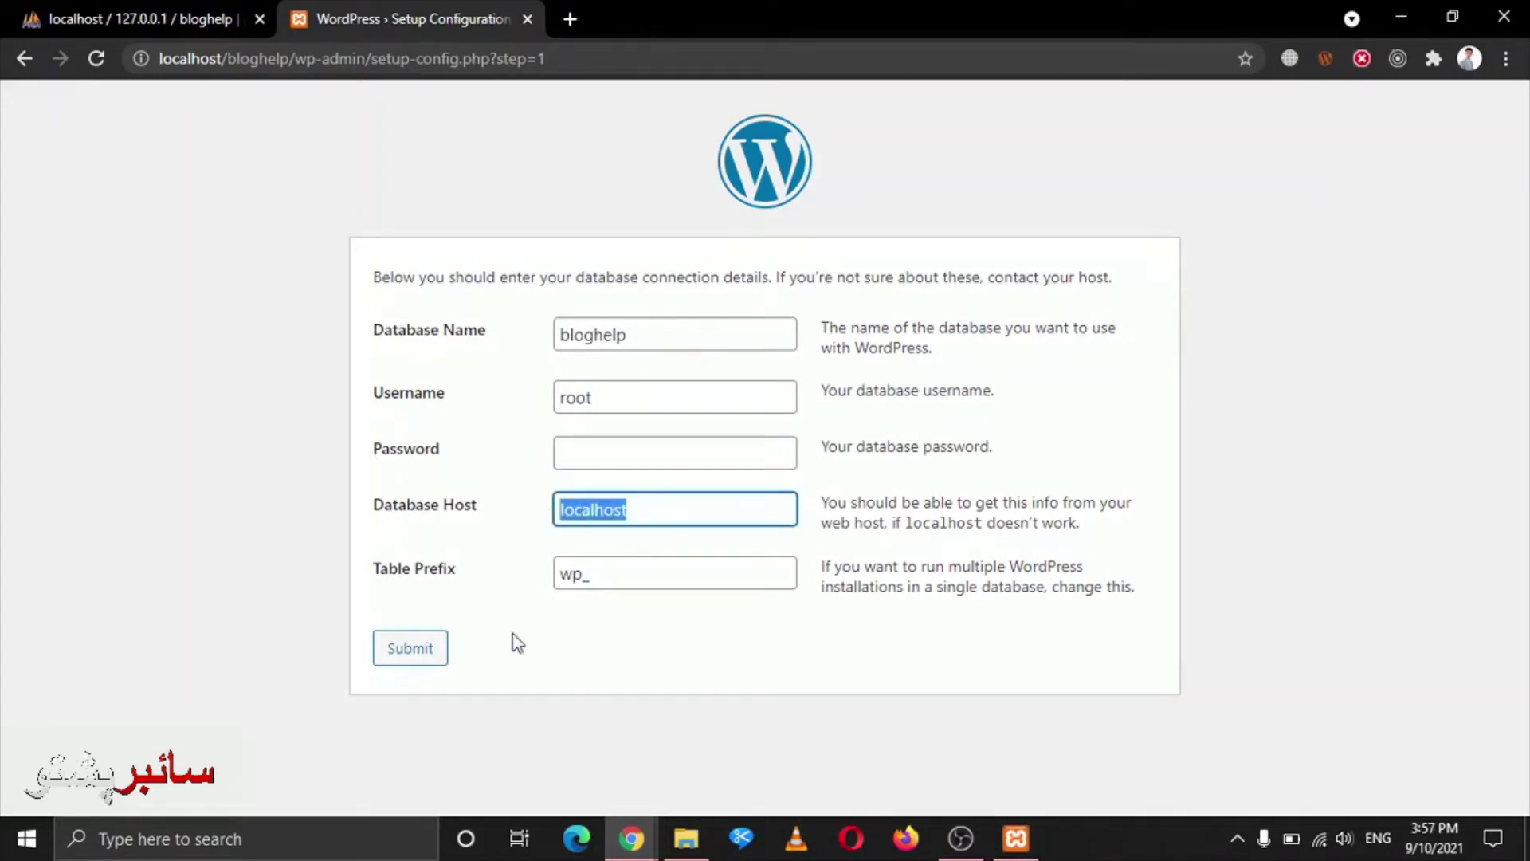
left_click_drag(606, 574, 550, 579)
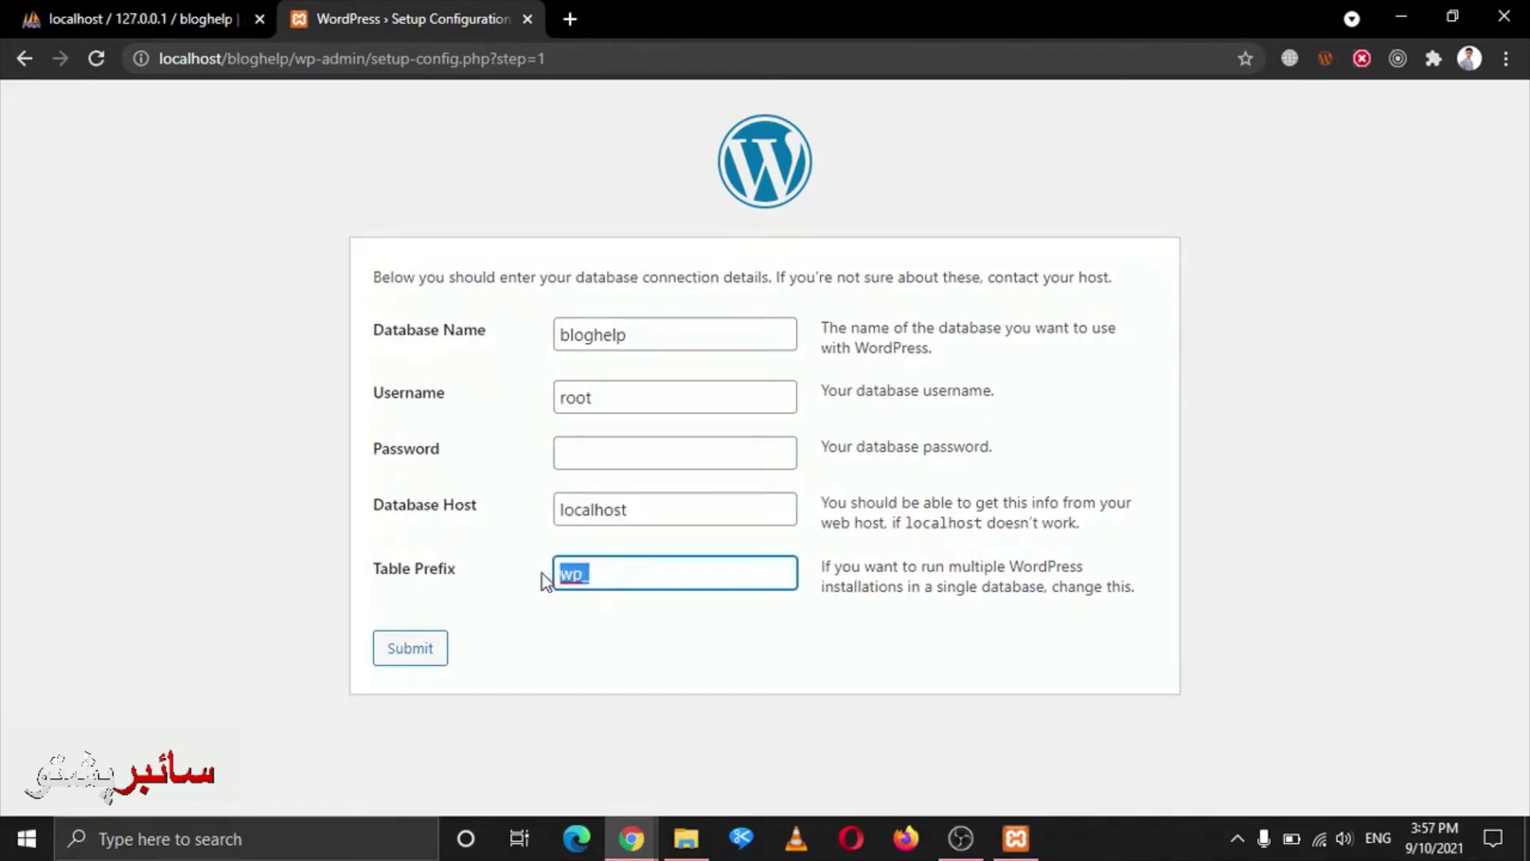
left_click(536, 588)
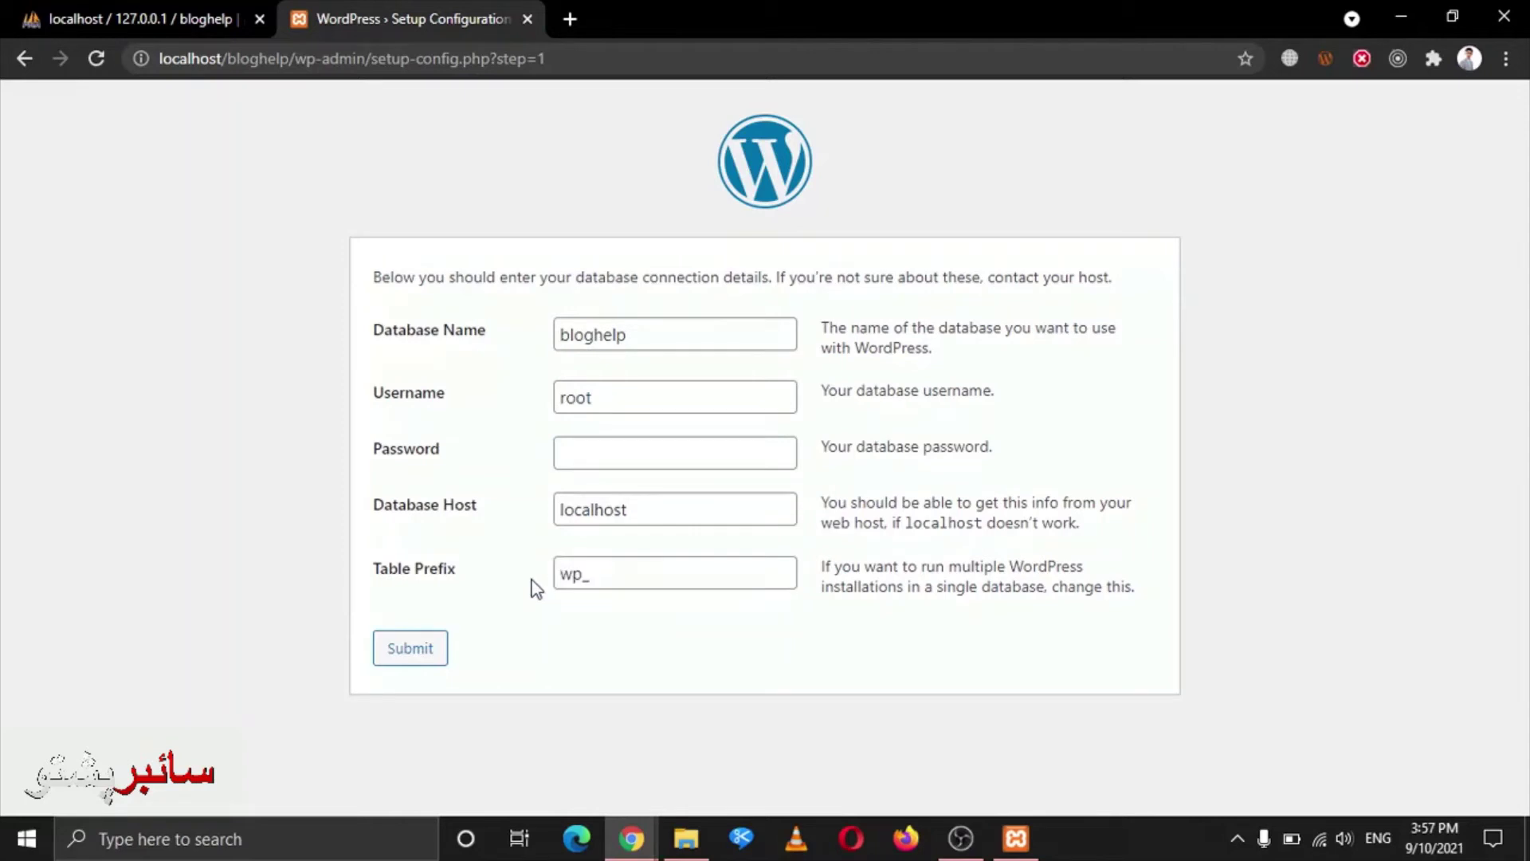
left_click(415, 654)
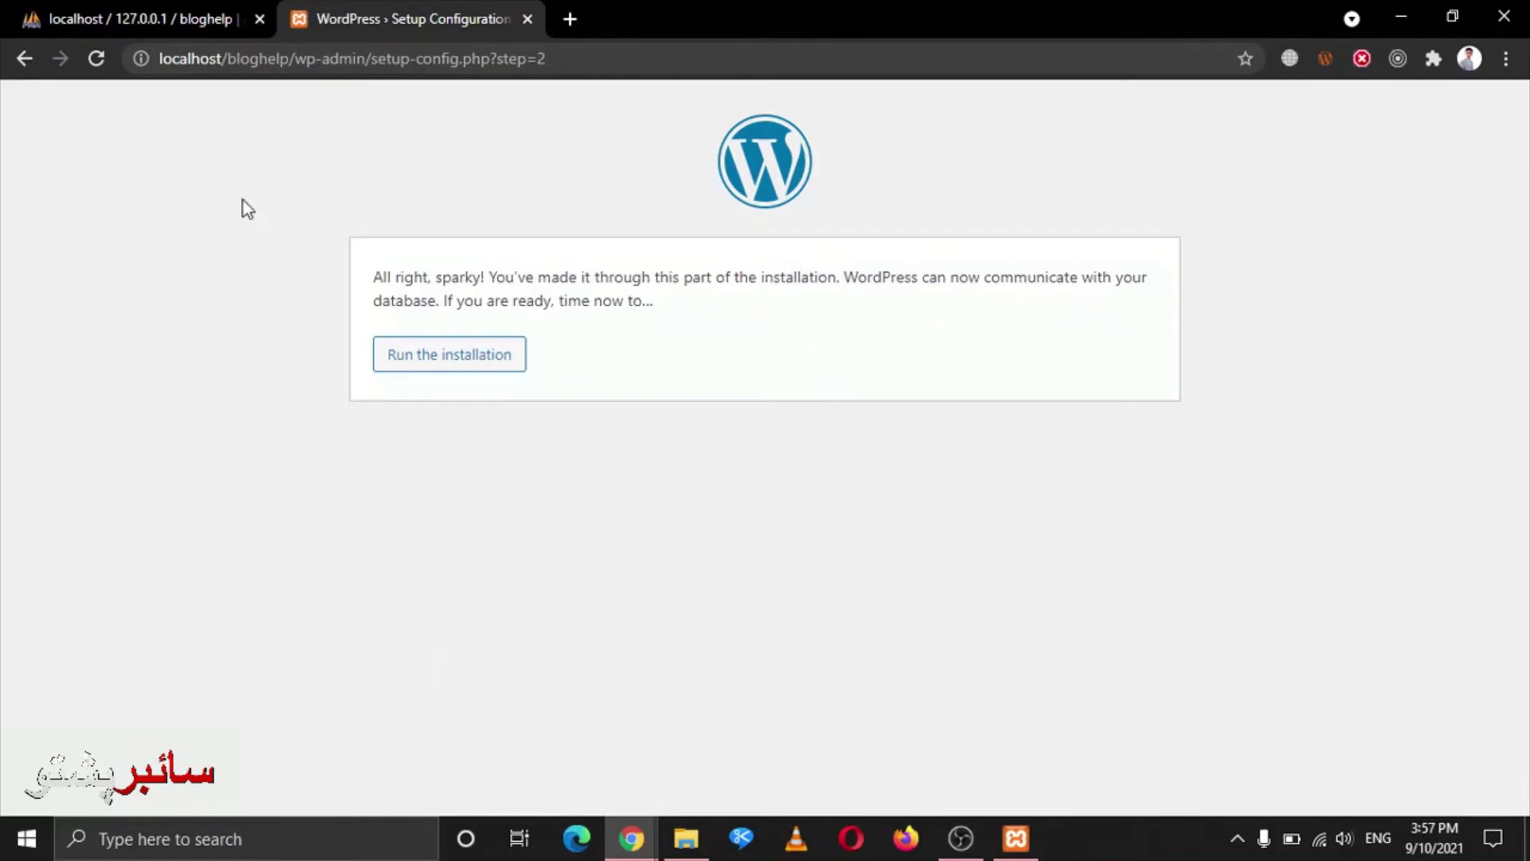
Run the WordPress installation, then switch to the phpMyAdmin tab showing bloghelp
left_click_drag(395, 276, 824, 365)
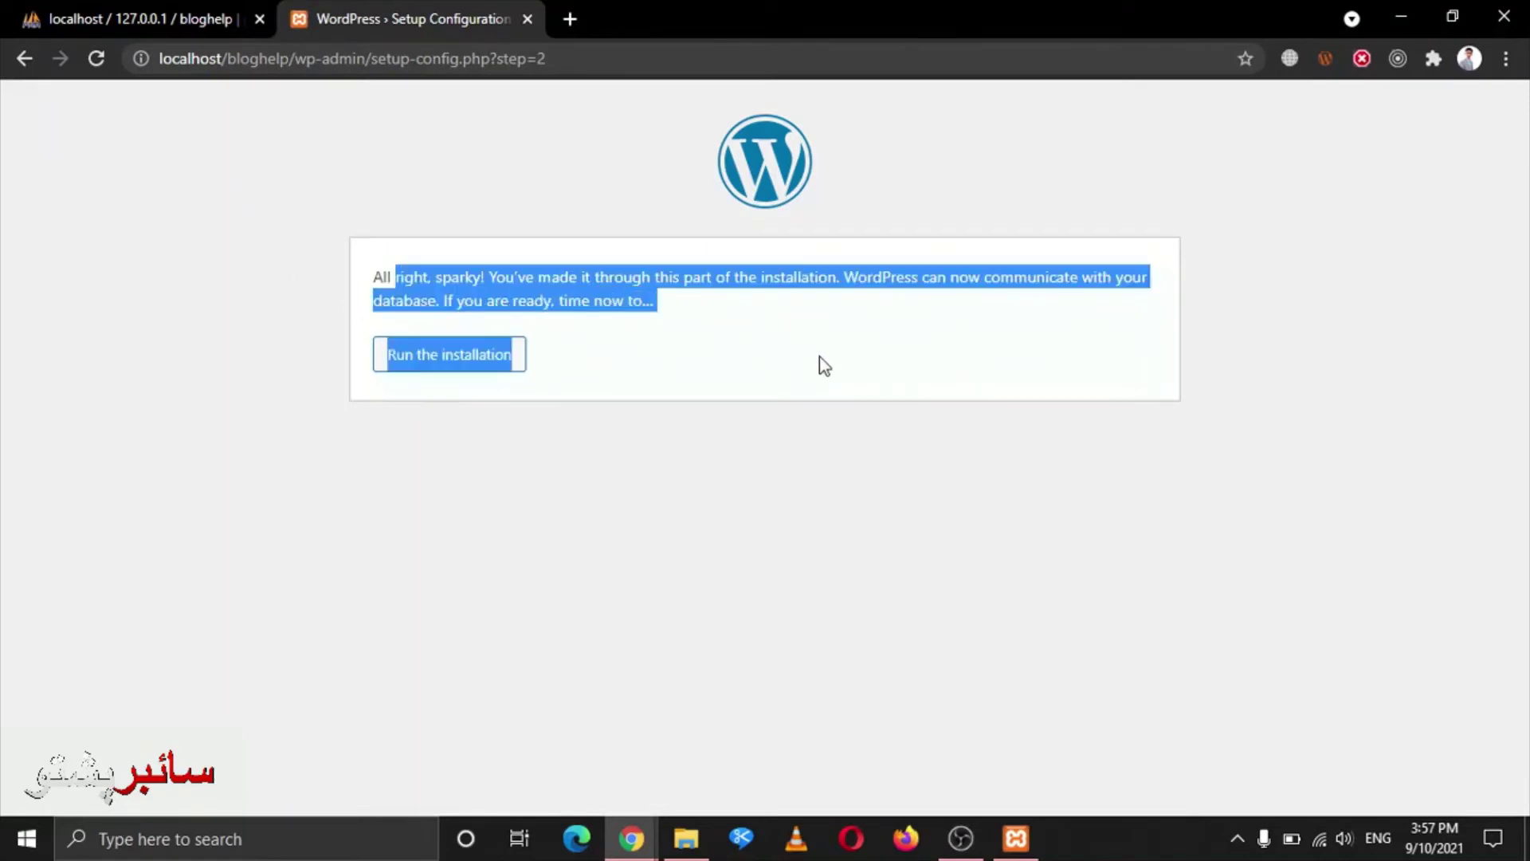
left_click(688, 356)
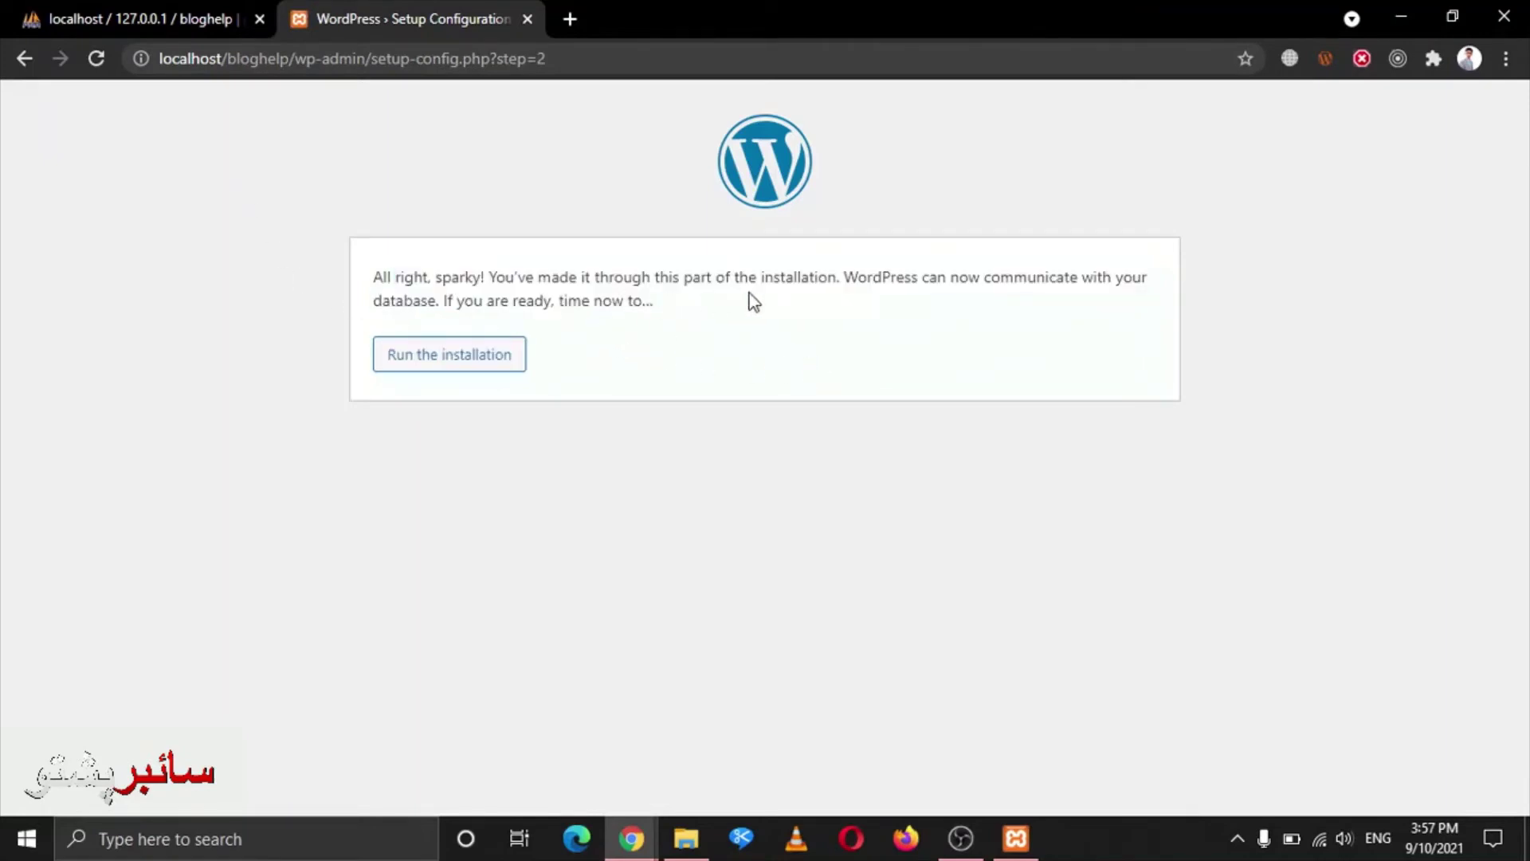
left_click(475, 359)
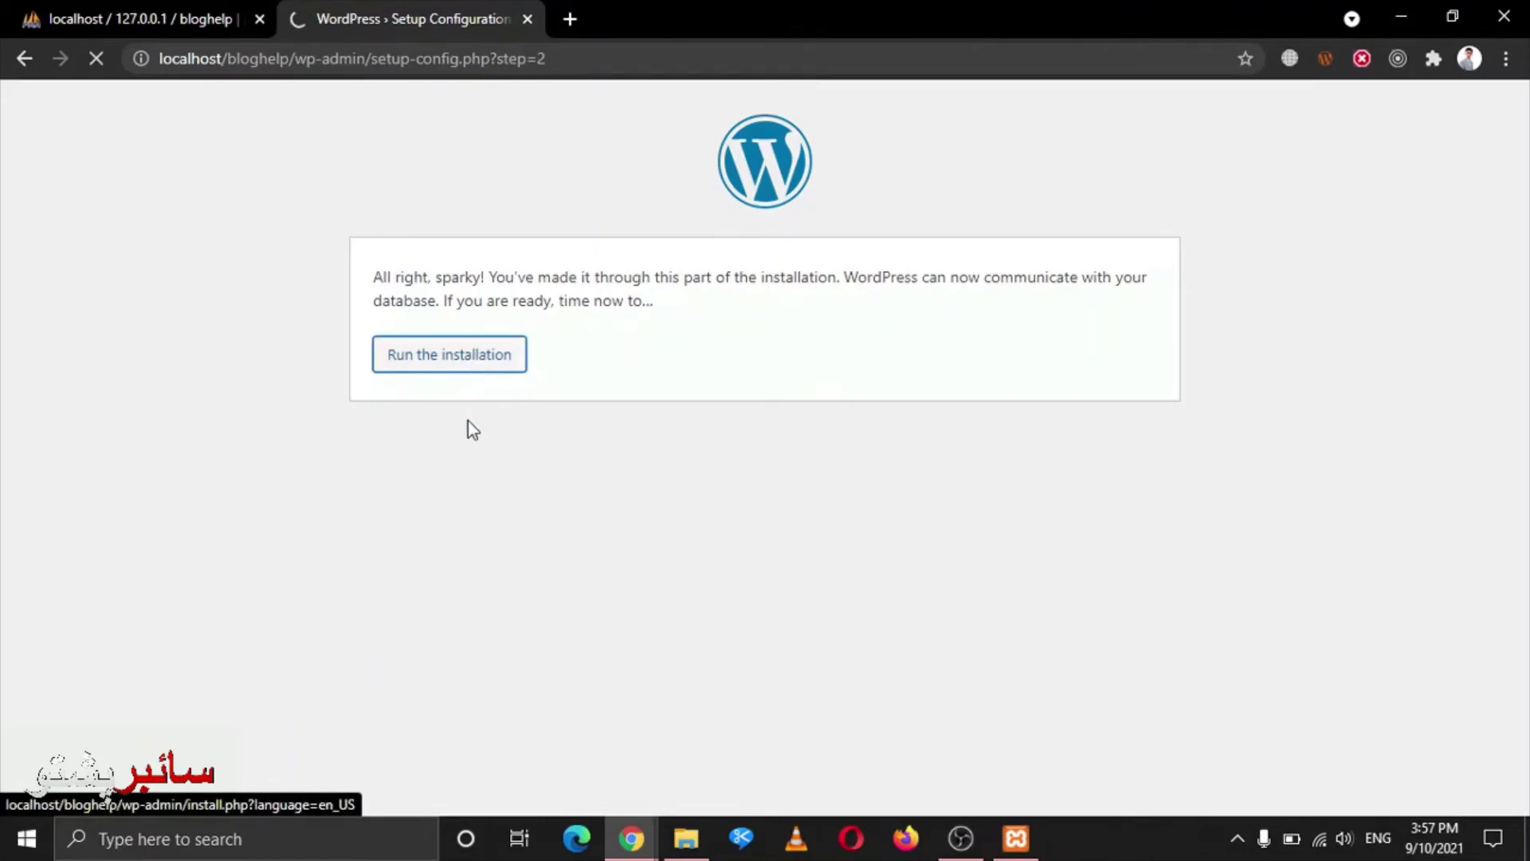
left_click(166, 12)
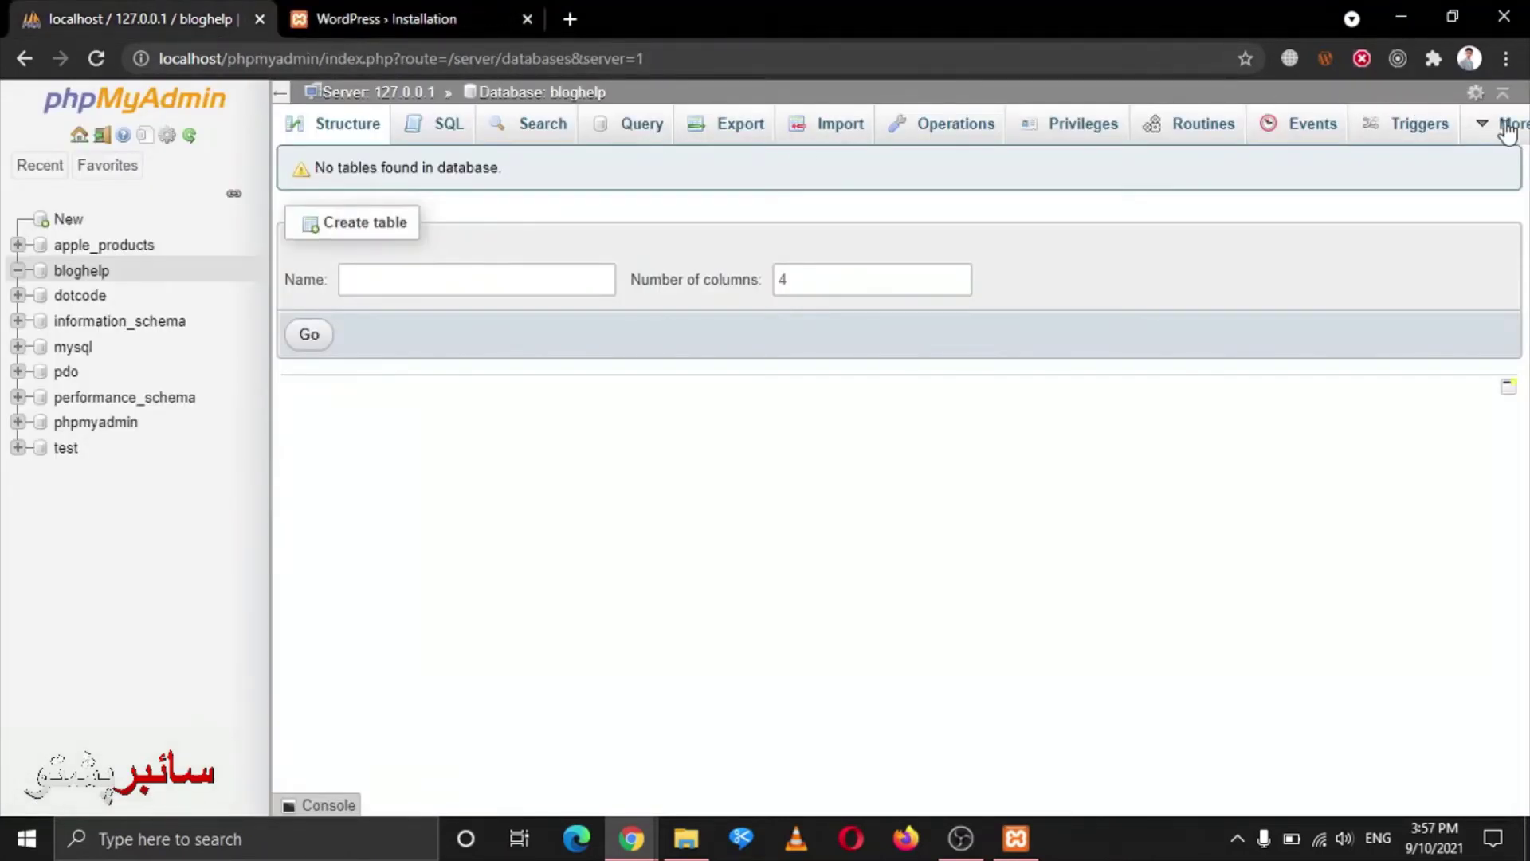
Review the server's database list via phpMyAdmin Settings > Databases, then return to the WordPress tab
left_click(383, 93)
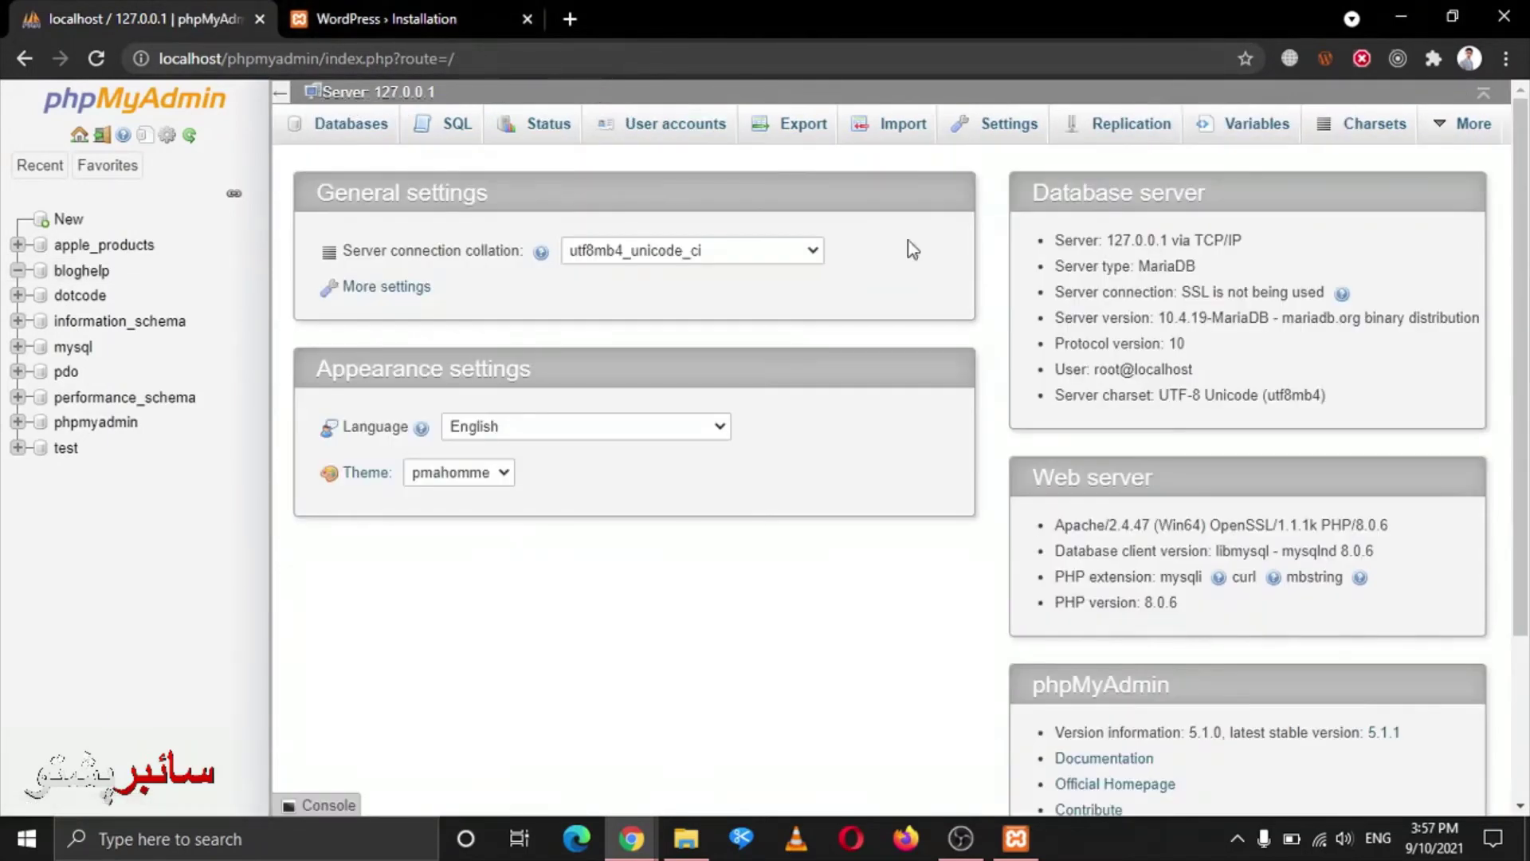
left_click(1465, 129)
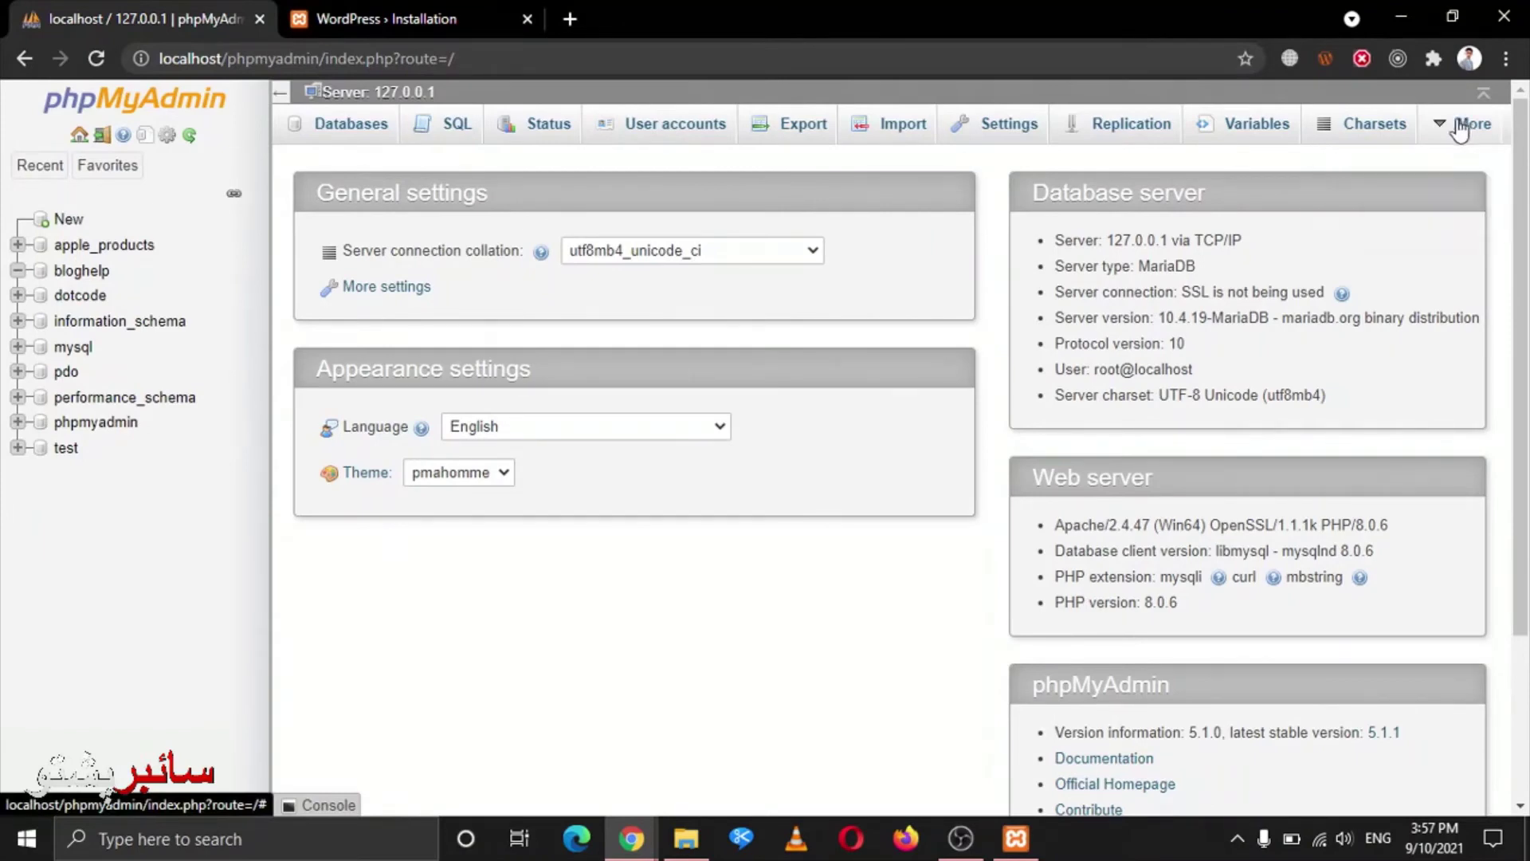
left_click(988, 135)
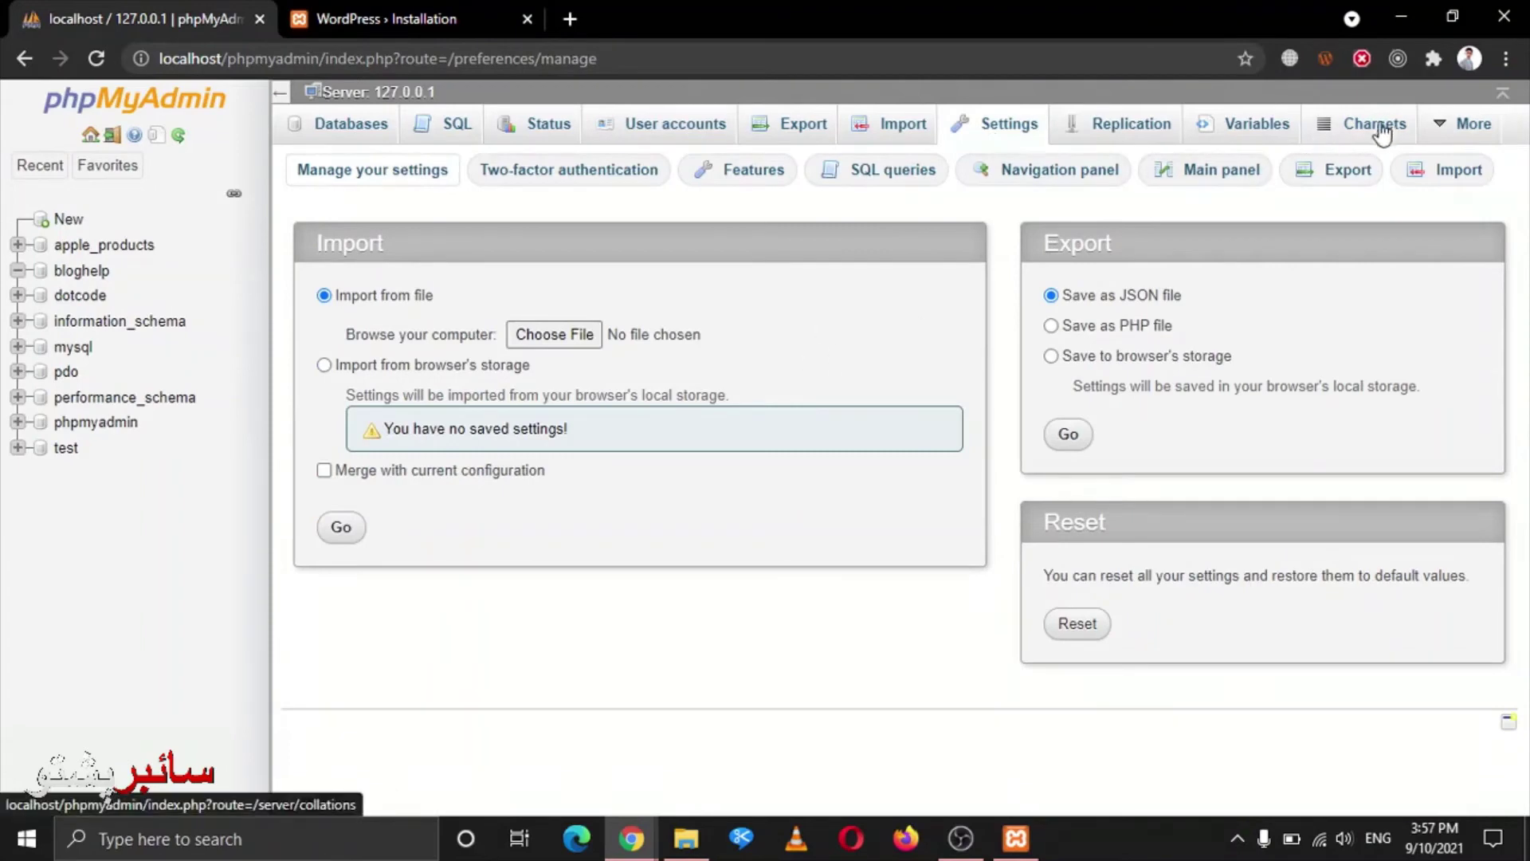
left_click(339, 128)
scroll(1298, 149, "down", 1)
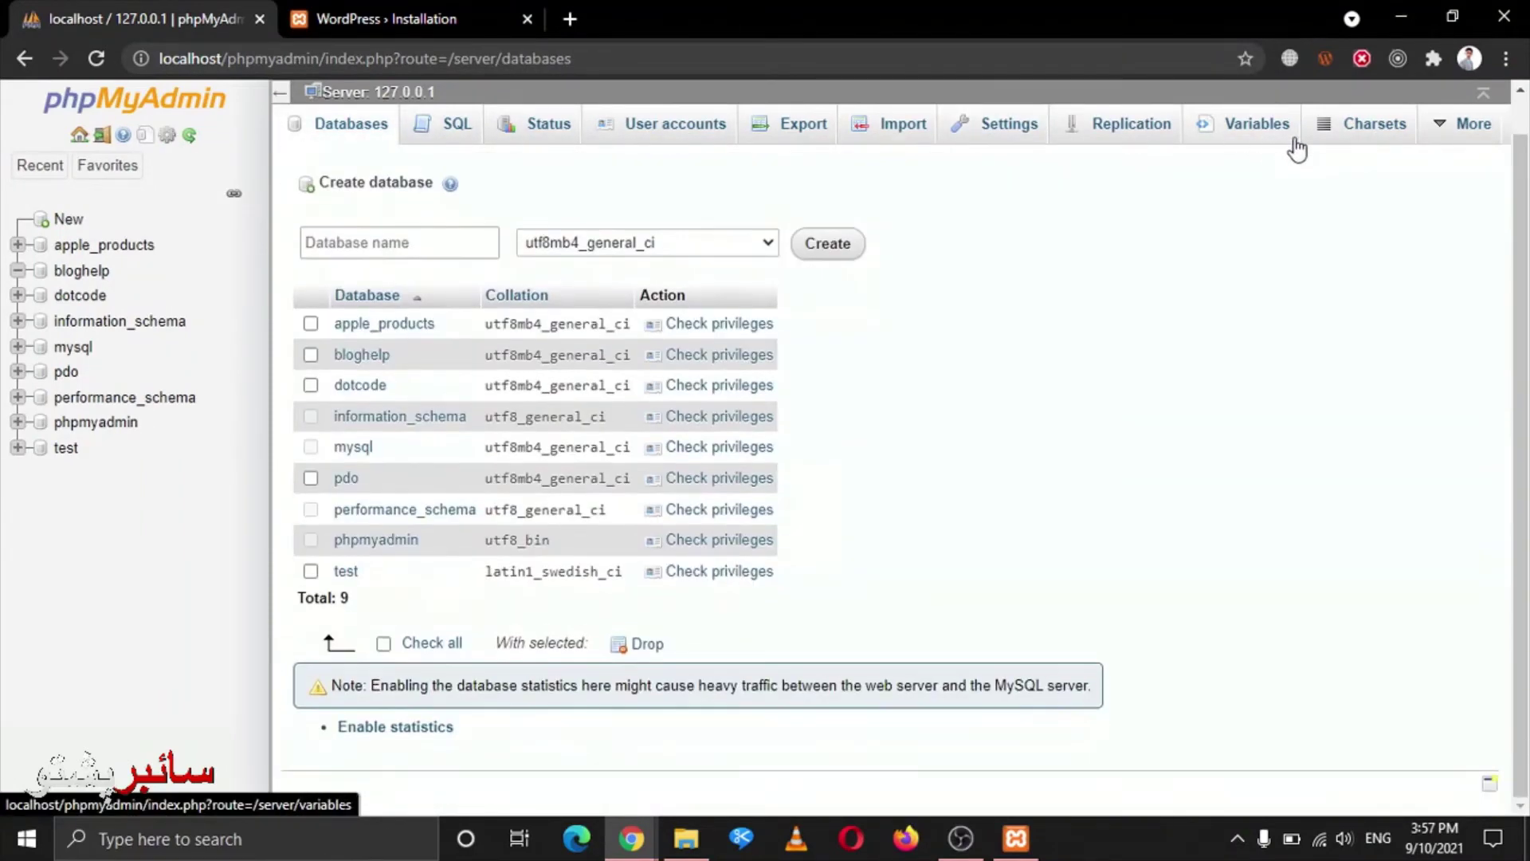
mouse_move(1487, 137)
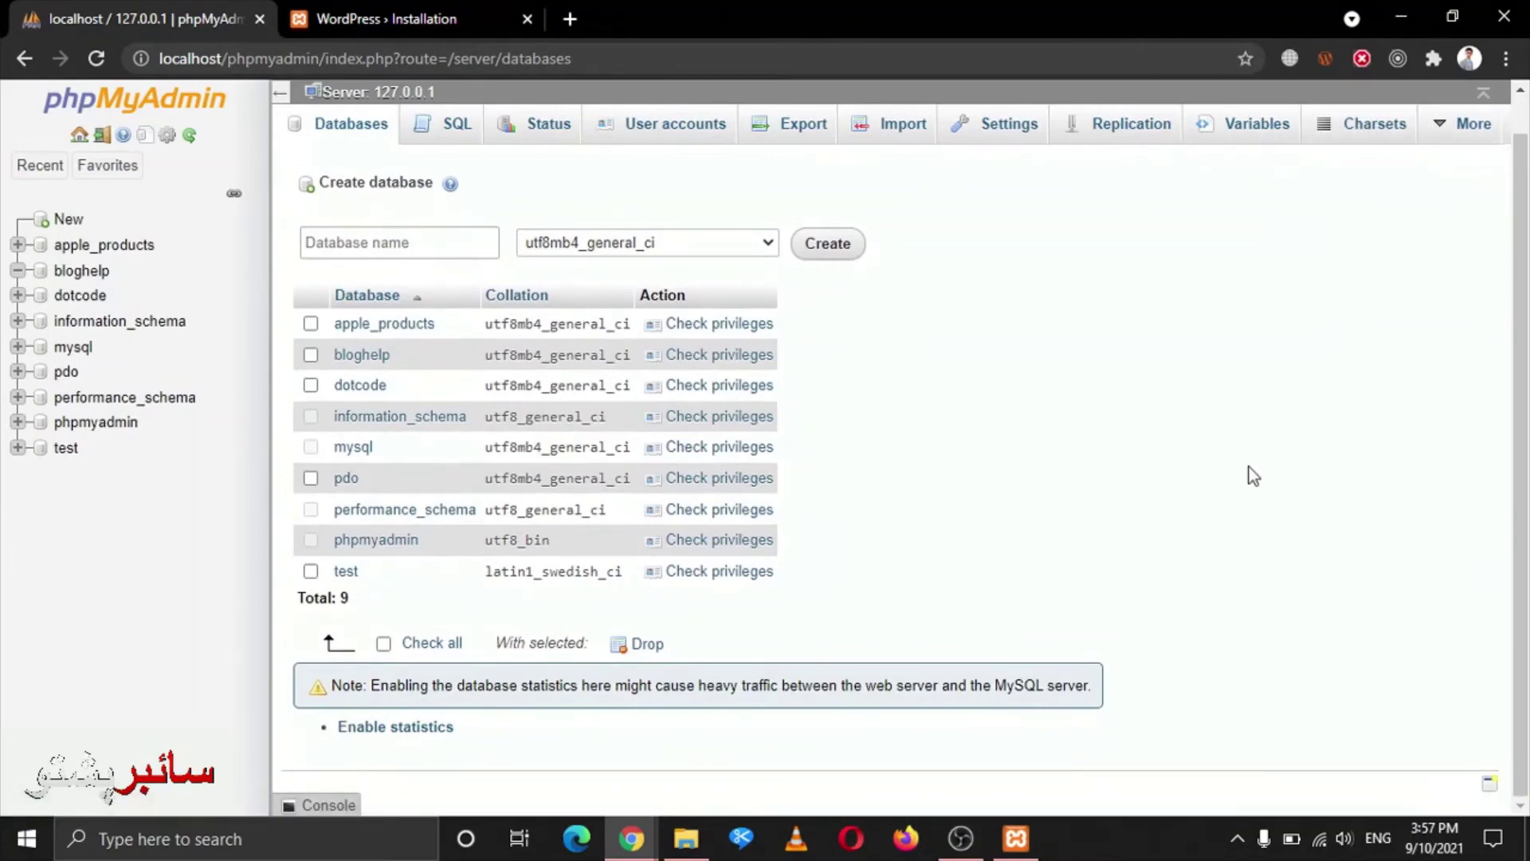
key("ctrl+Tab")
scroll(537, 345, "down", 3)
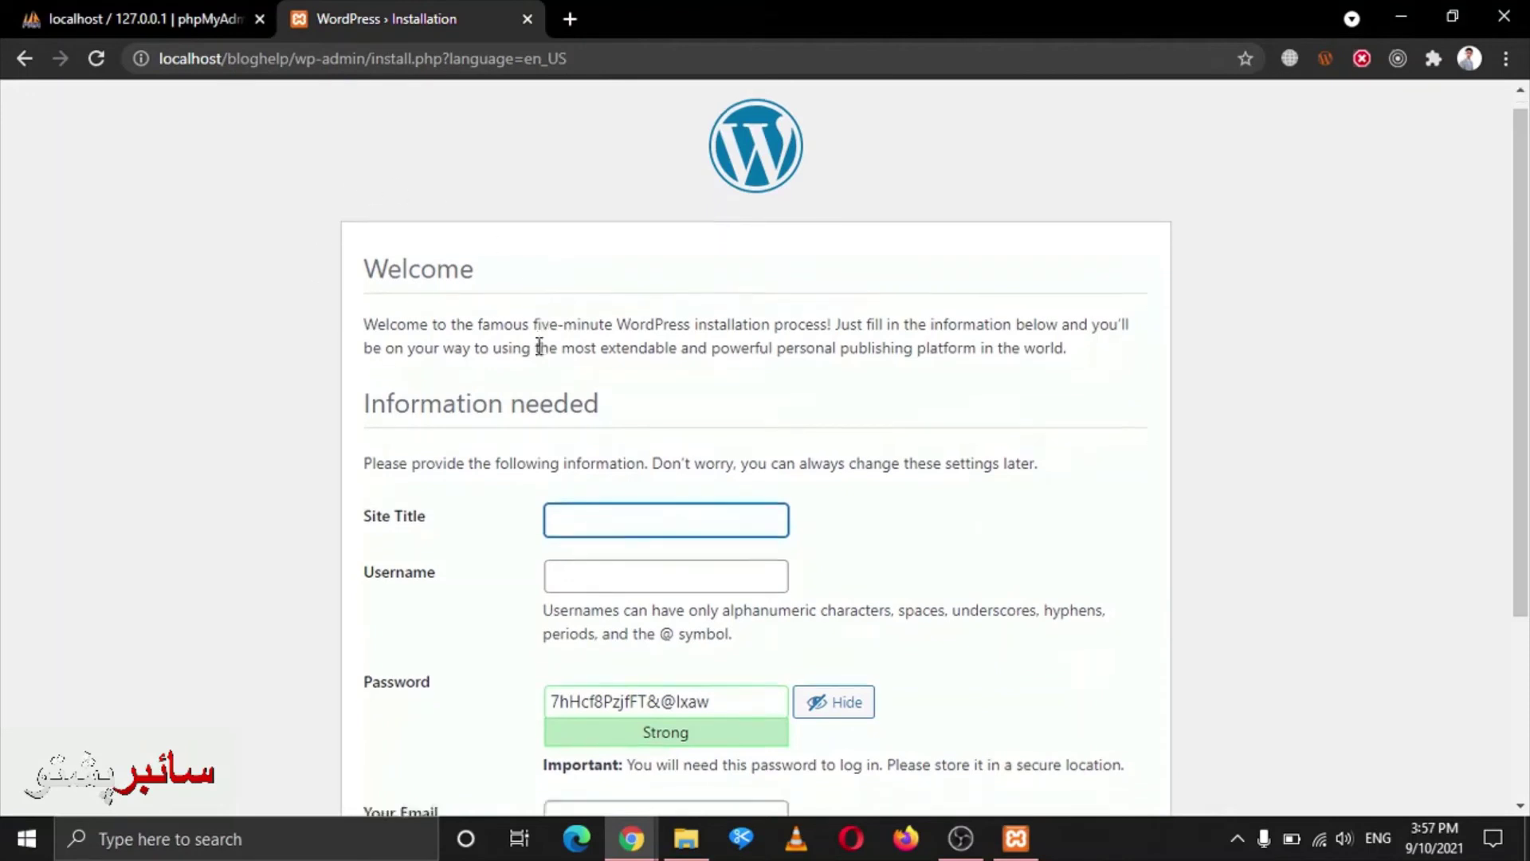
Enter 'Blog Help' as the site title and an admin username
left_click(697, 265)
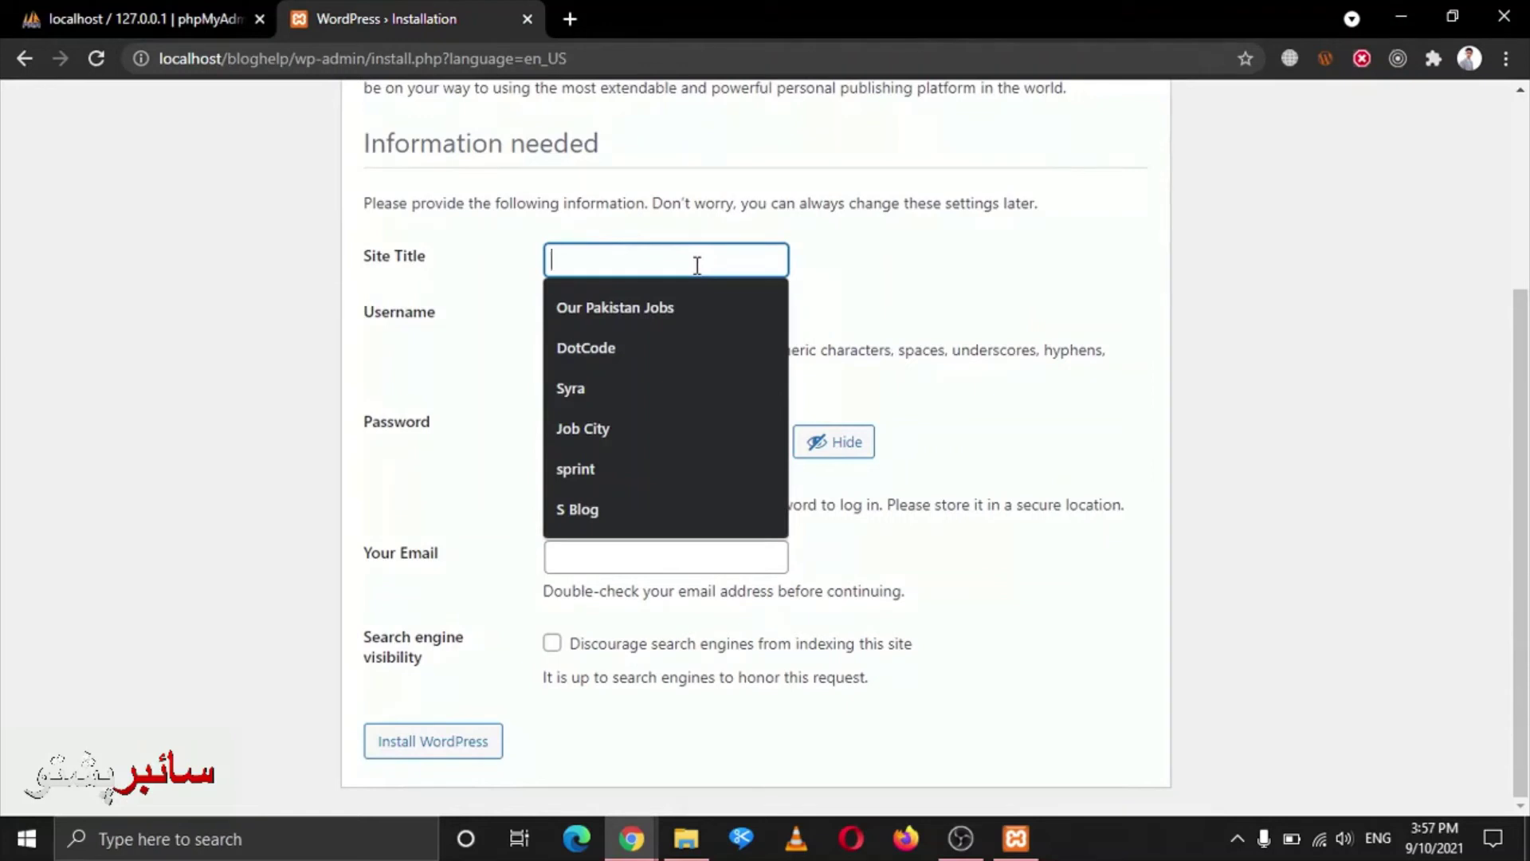
type("Bl")
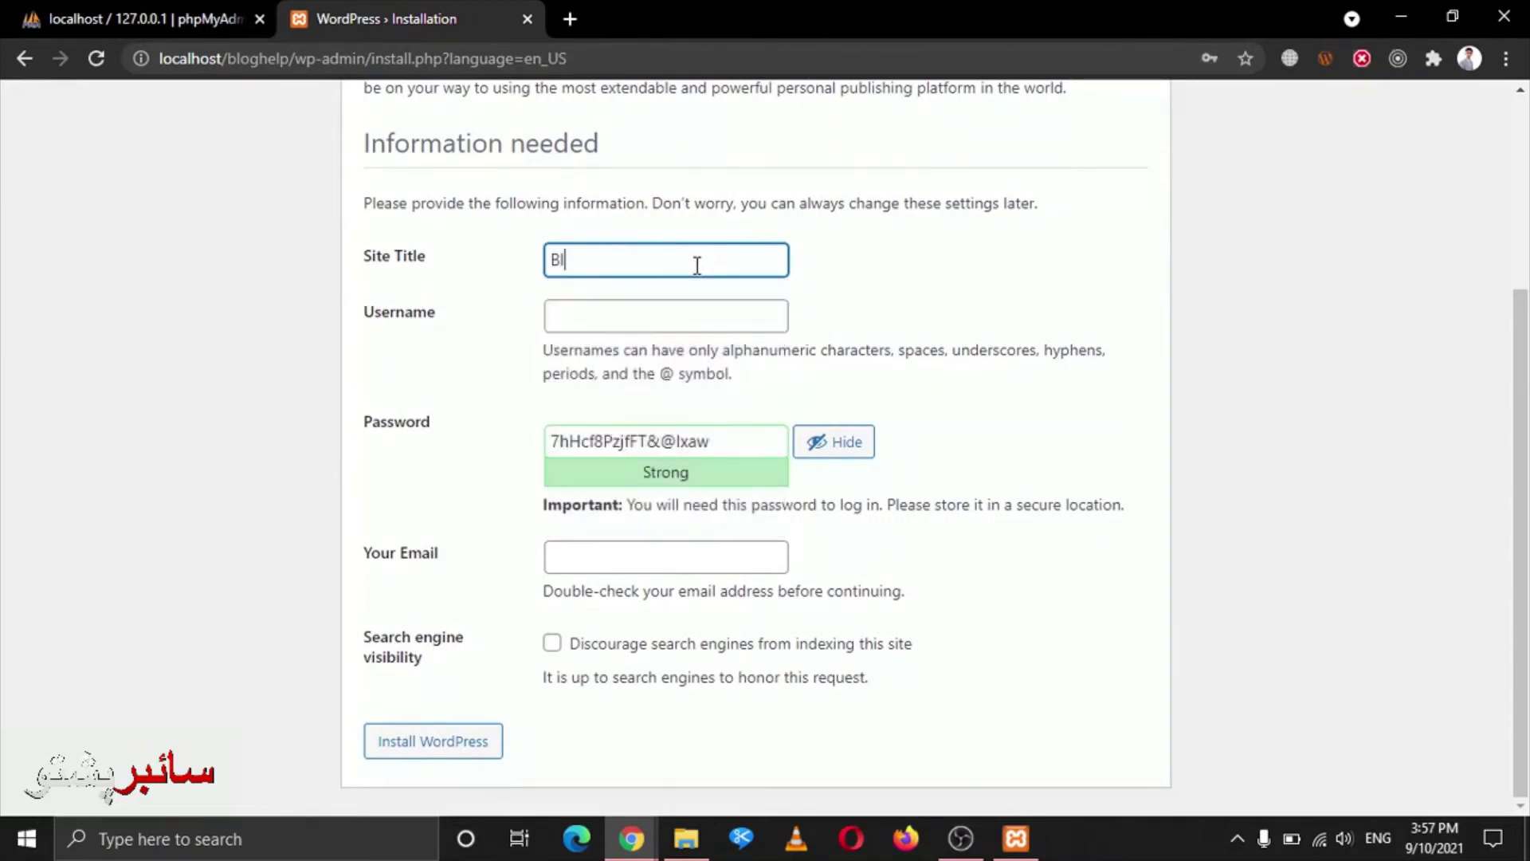
type("og Help")
key("Tab")
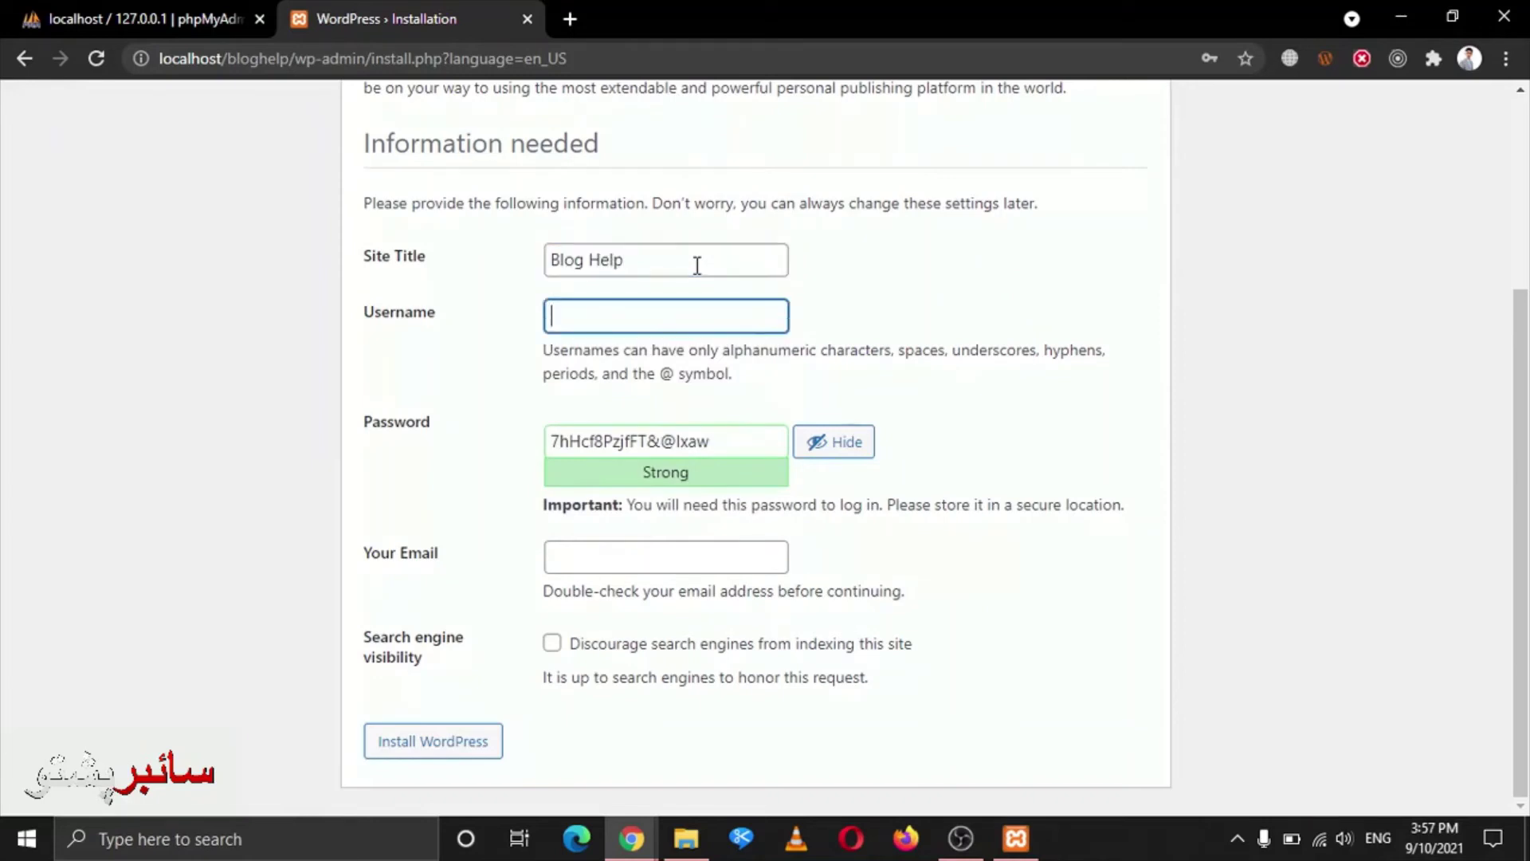
type("admin")
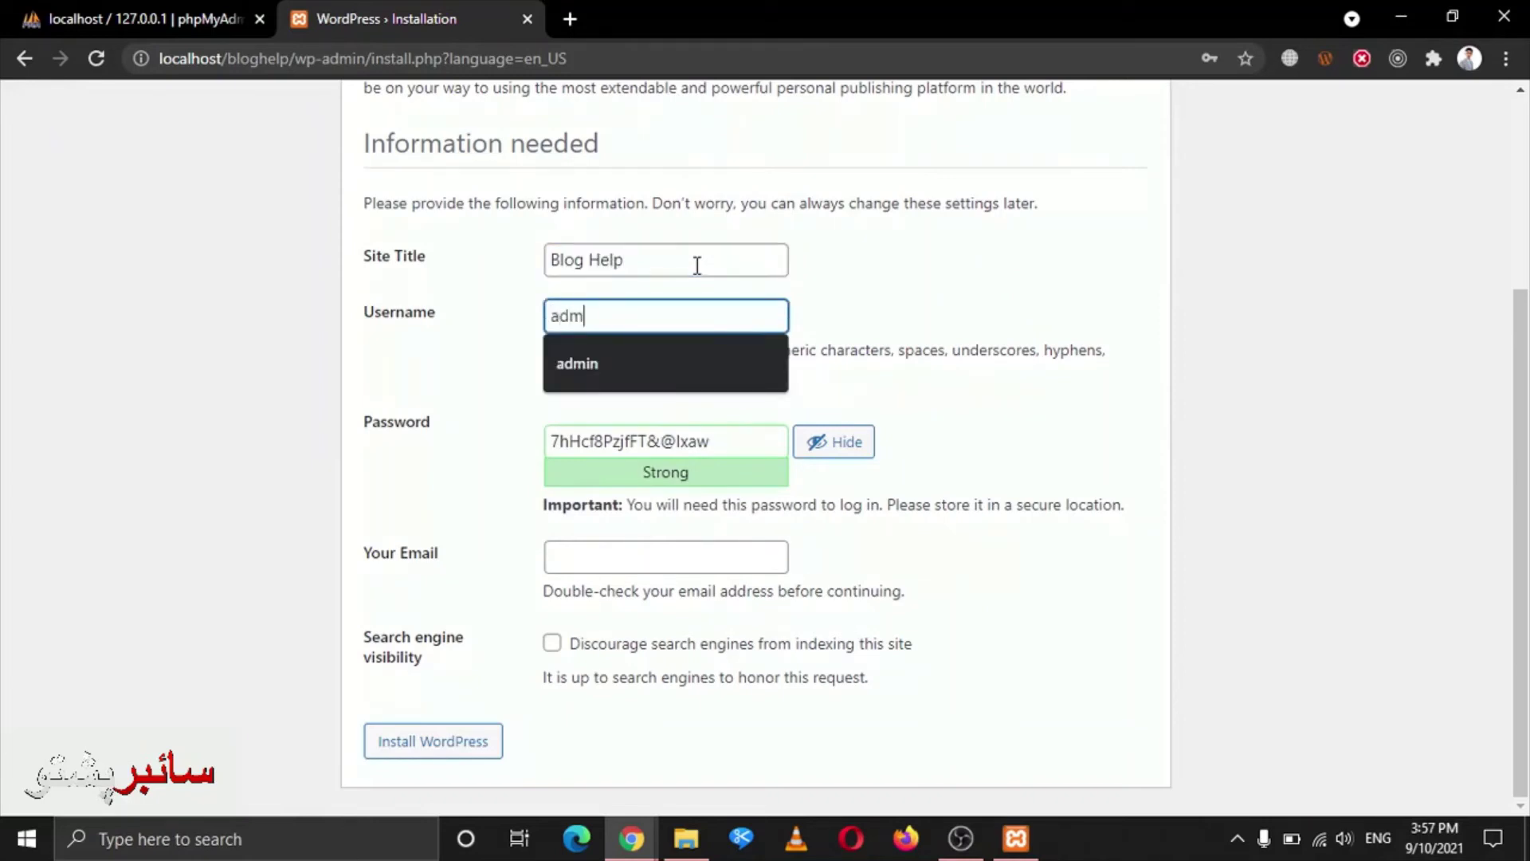
key("BackSpace")
key("BackSpace")
type("in")
key("ctrl+a")
key("ctrl+c")
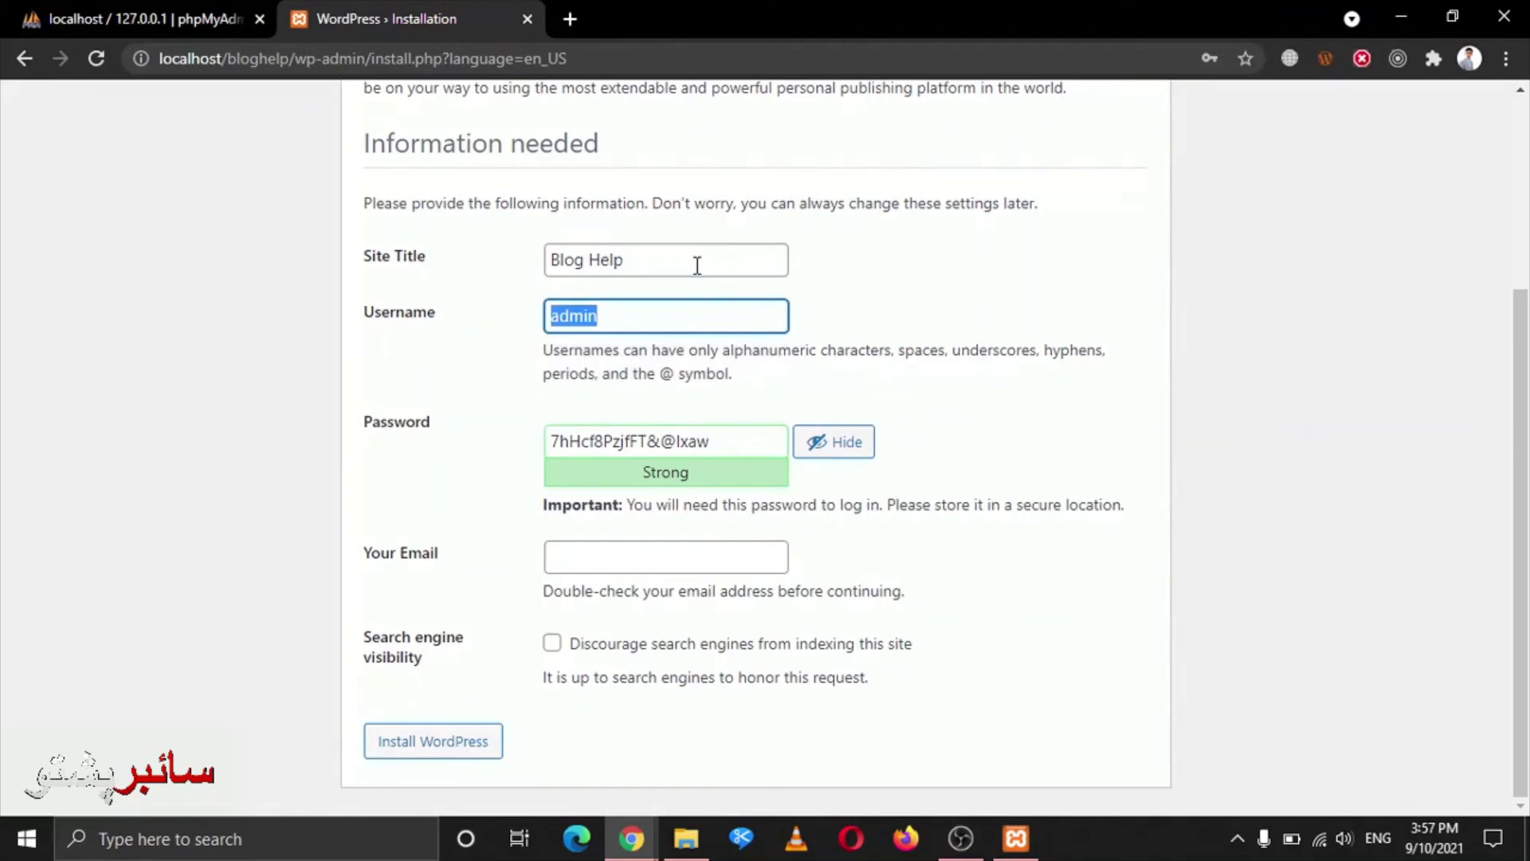
Paste a simpler password, confirm weak password use, pick a saved email, and install WordPress
key("Tab")
key("ctrl+v")
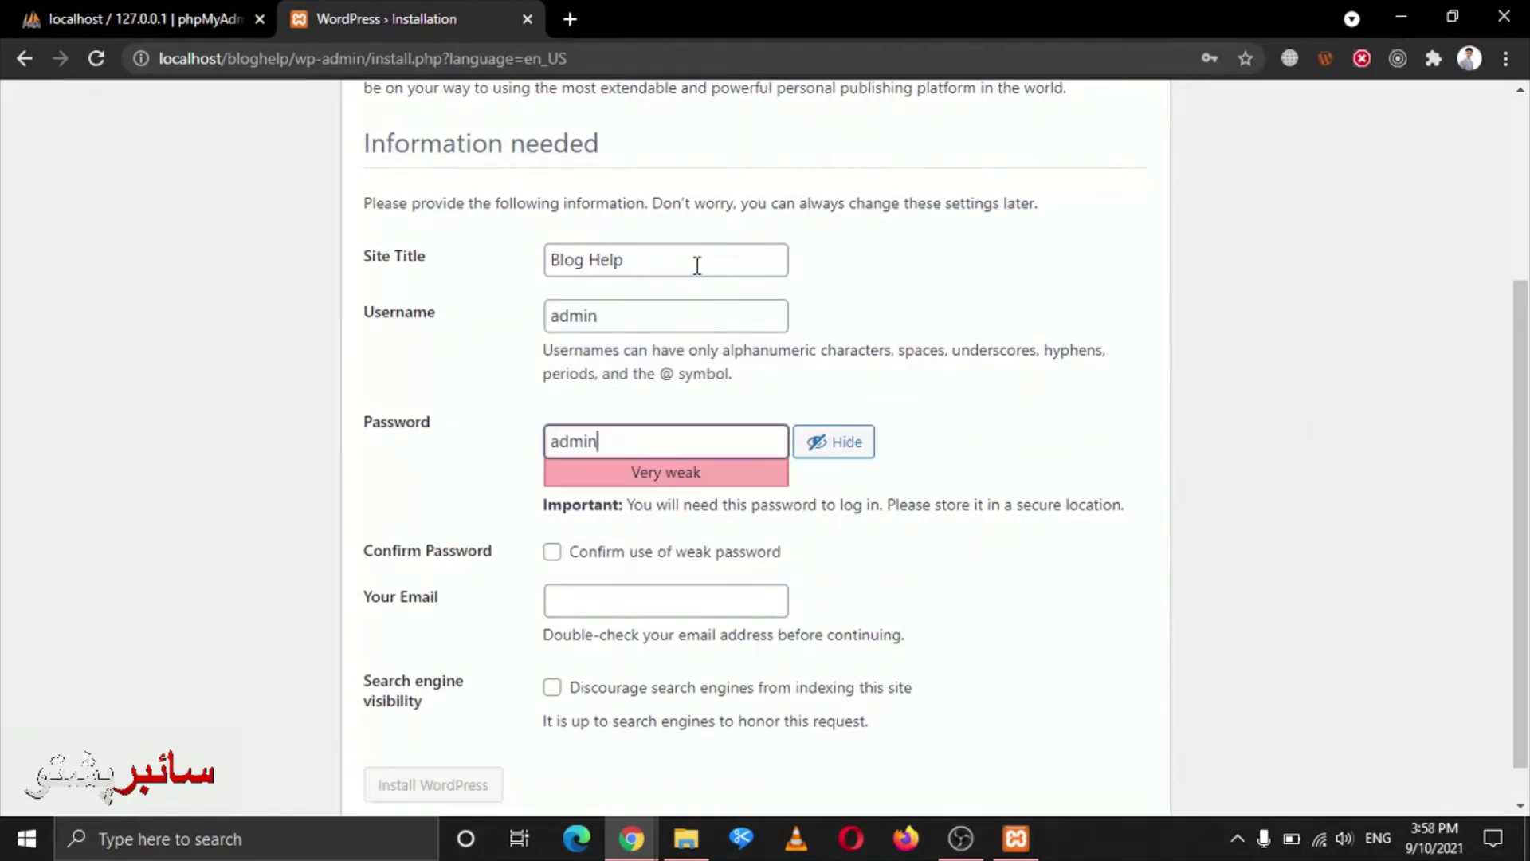
left_click(553, 552)
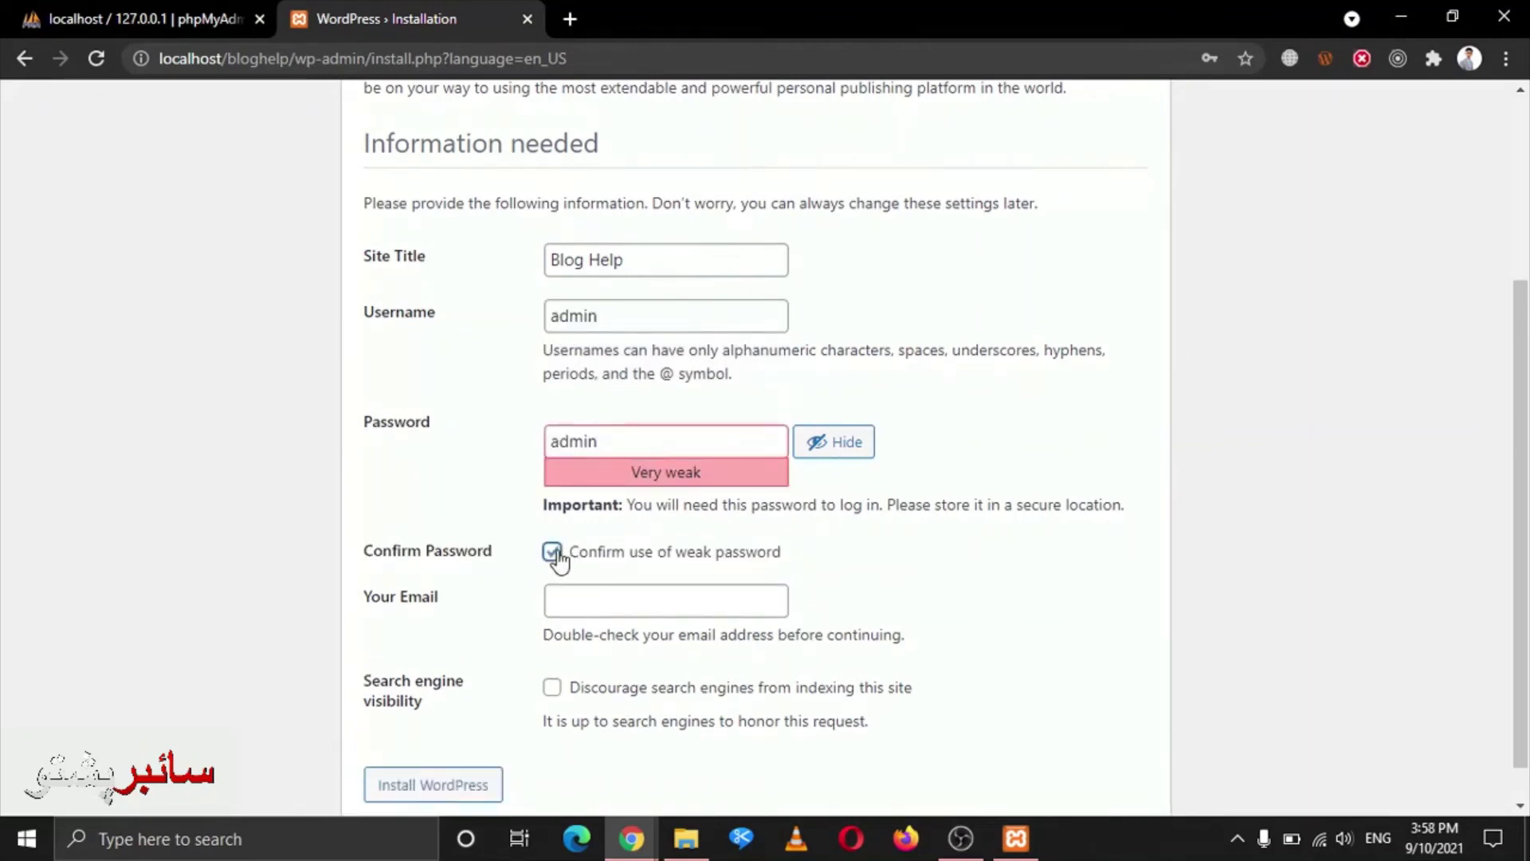
left_click(624, 608)
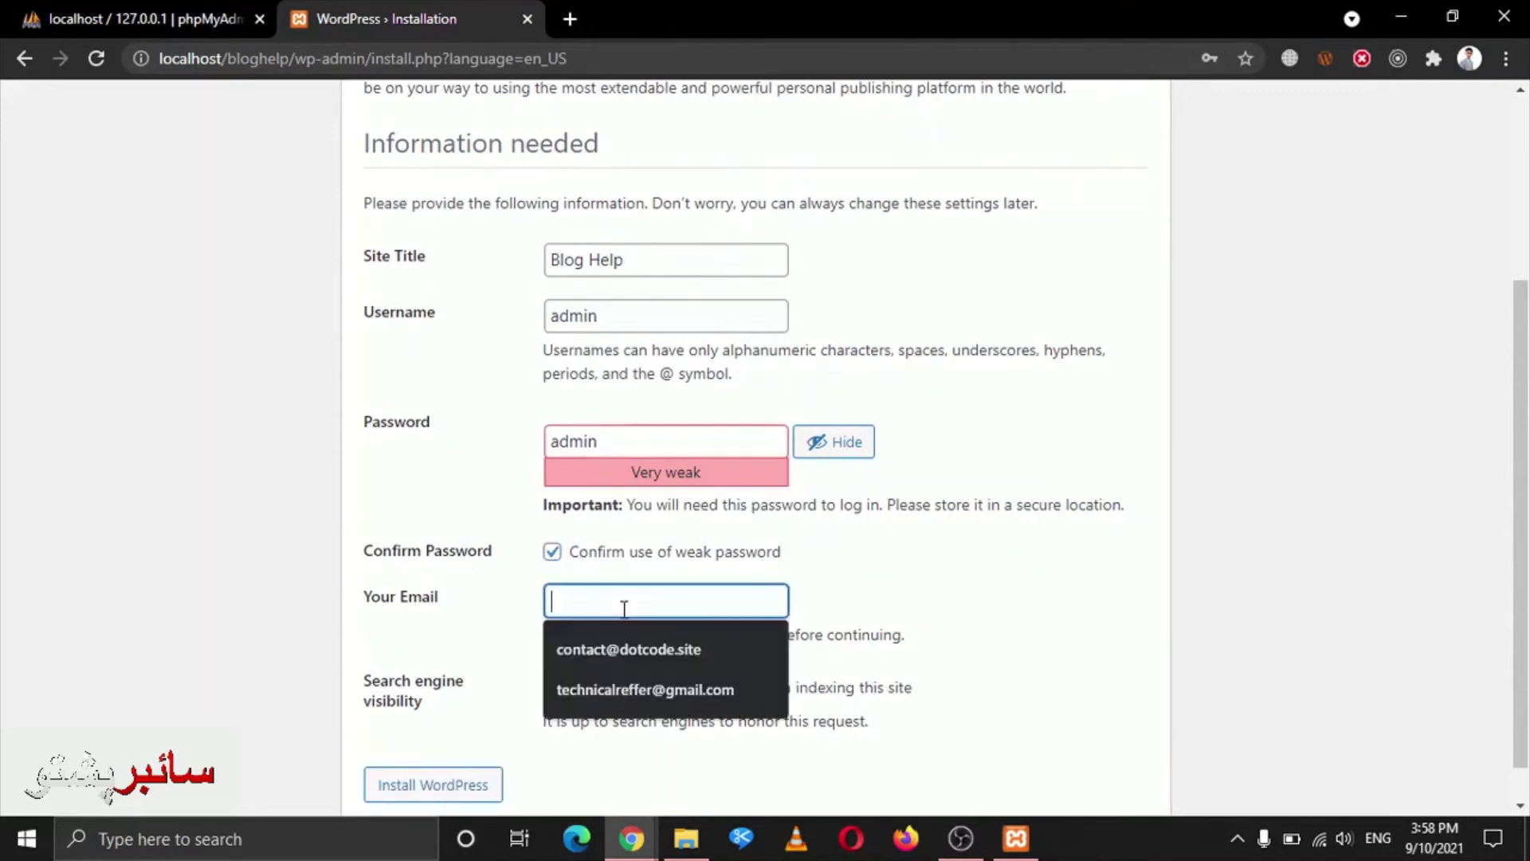
left_click(634, 687)
left_click(553, 688)
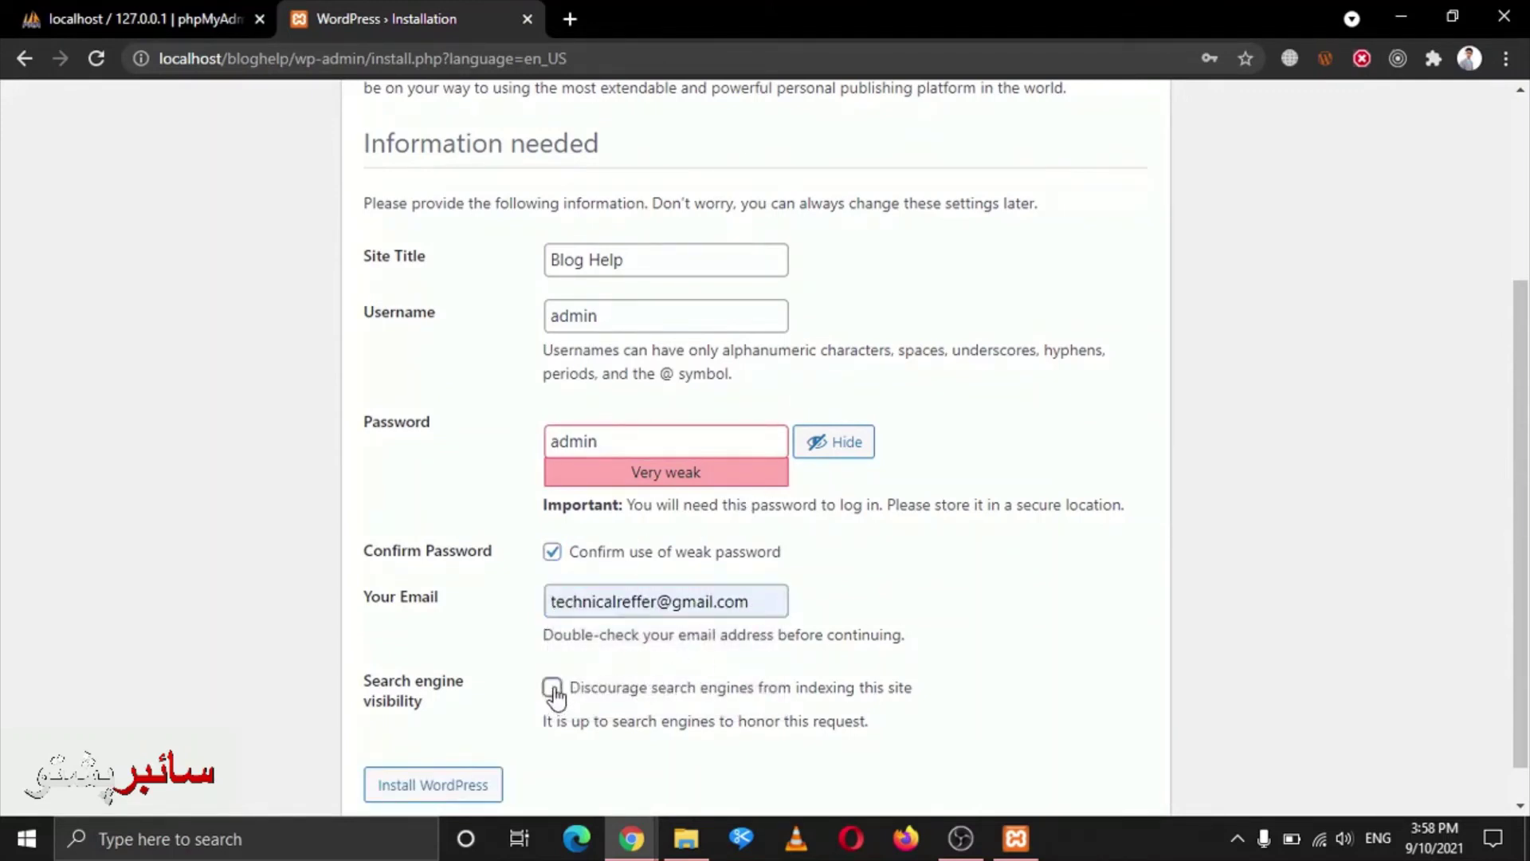
scroll(453, 646, "down", 1)
left_click(445, 739)
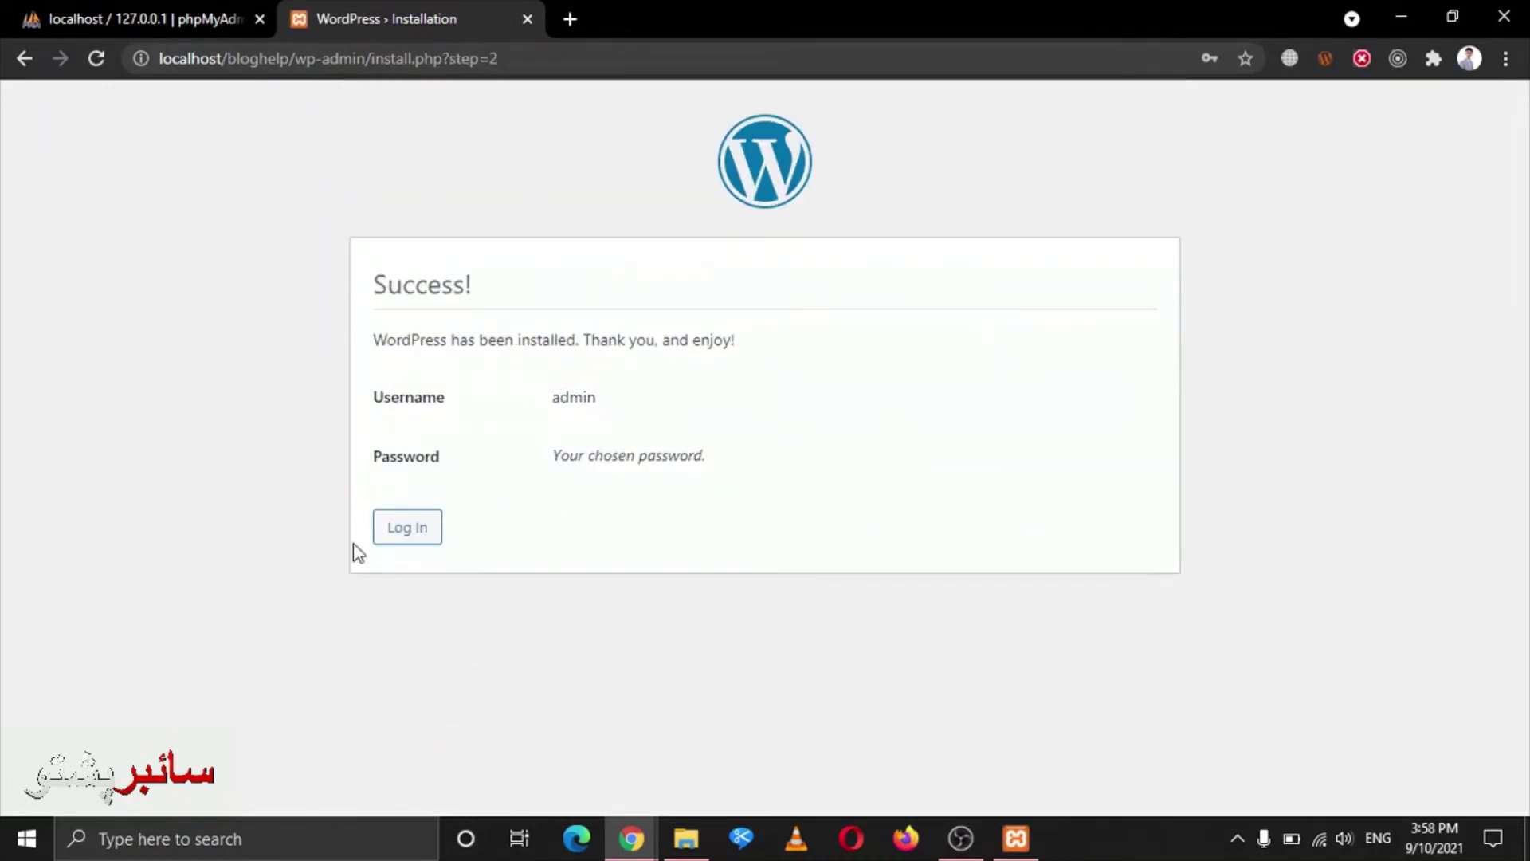
Go to the Blog Help login page, dismiss the breach warning, and remove wp-login.php from the URL
left_click(384, 534)
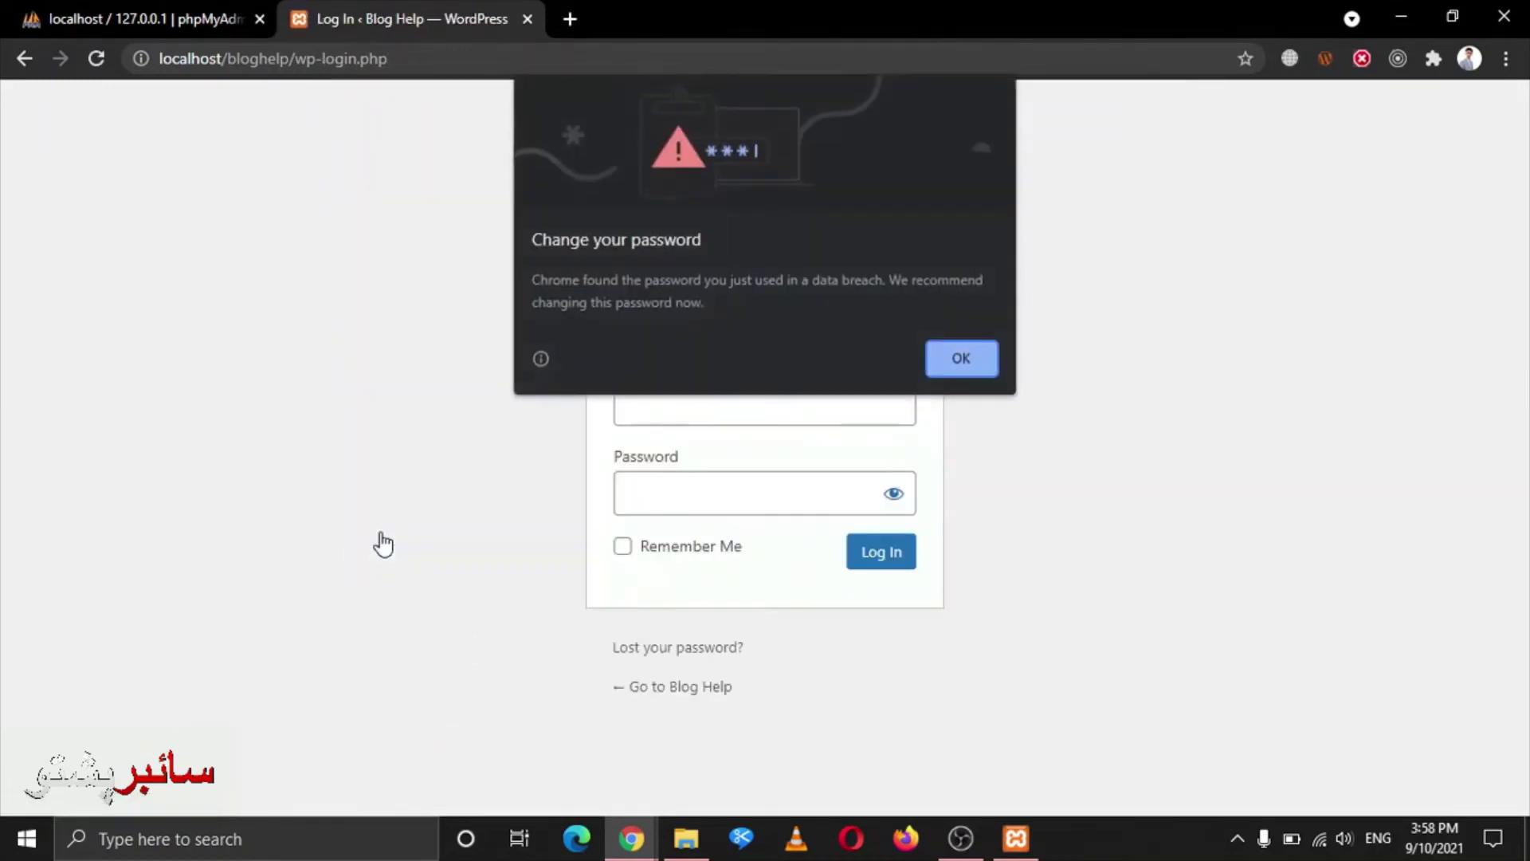
left_click(948, 357)
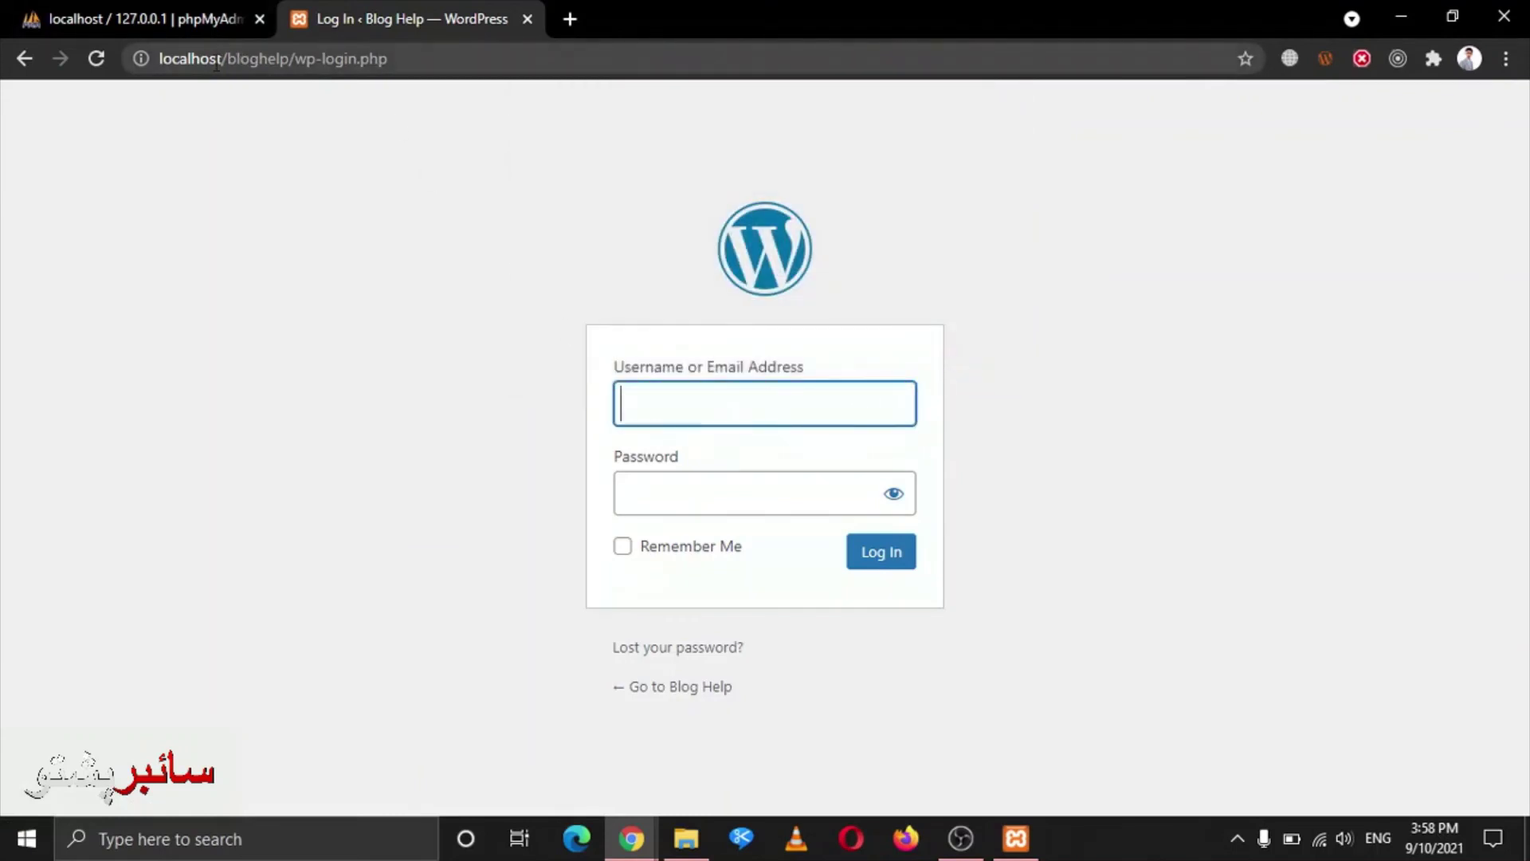
left_click_drag(227, 63, 698, 151)
left_click(845, 190)
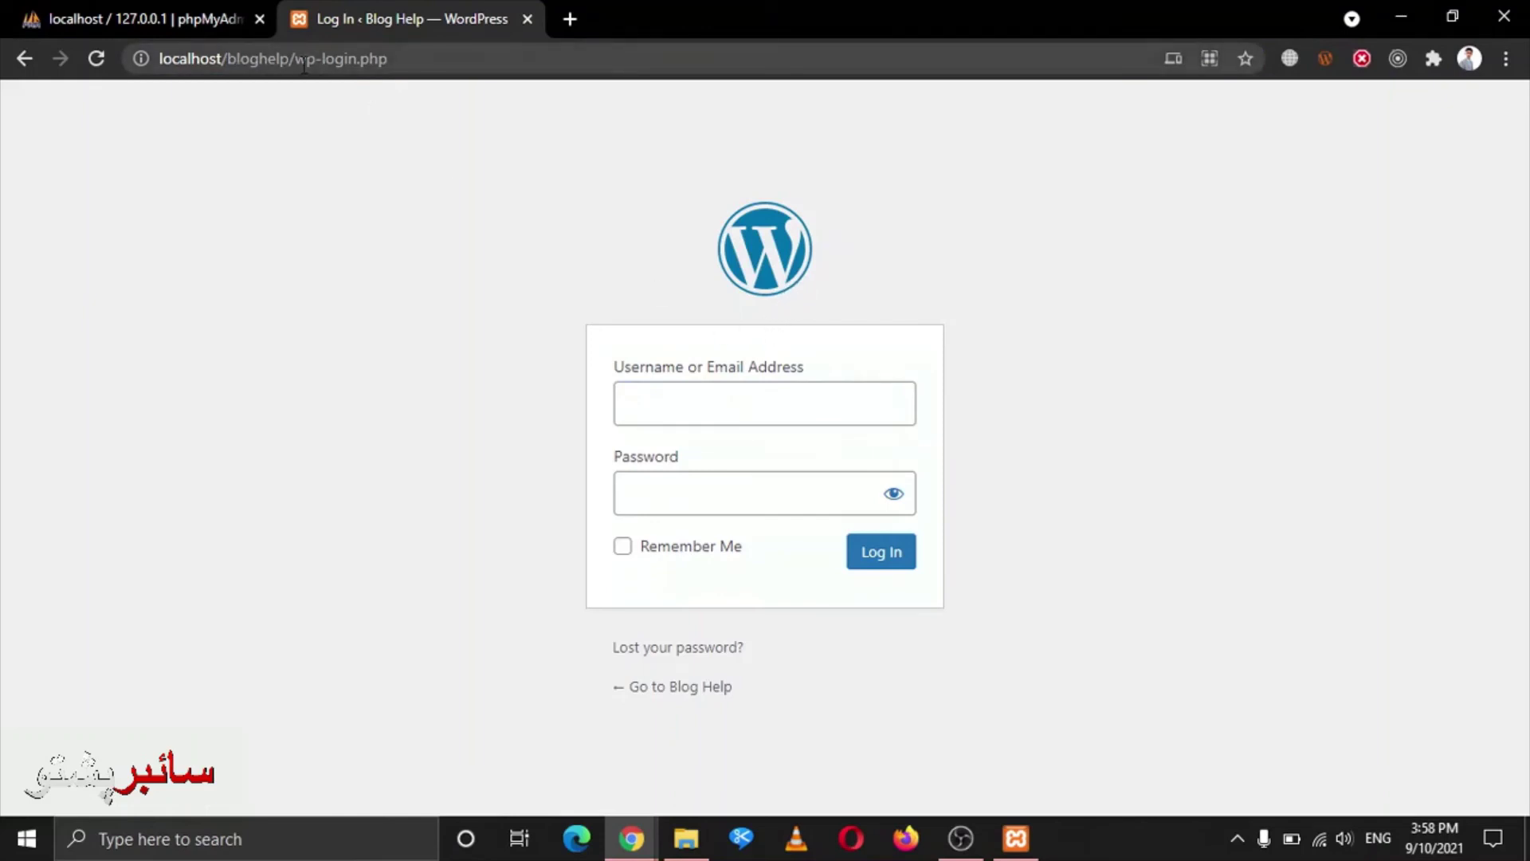
left_click_drag(294, 62, 589, 88)
key("BackSpace")
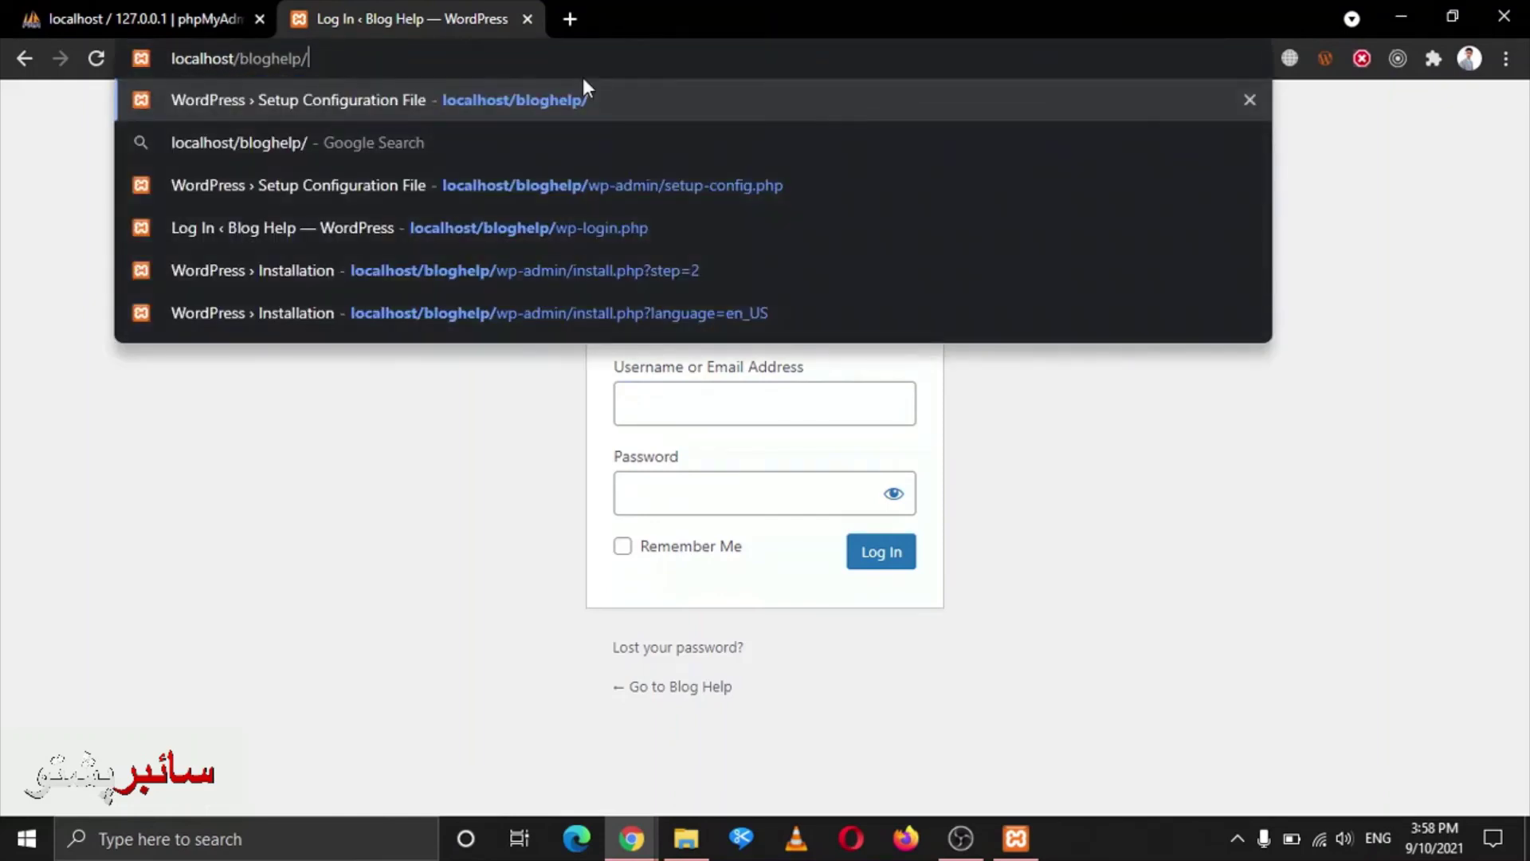
Load localhost/bloghelp/ and look over the 'Hello world!' post on the homepage
key("Return")
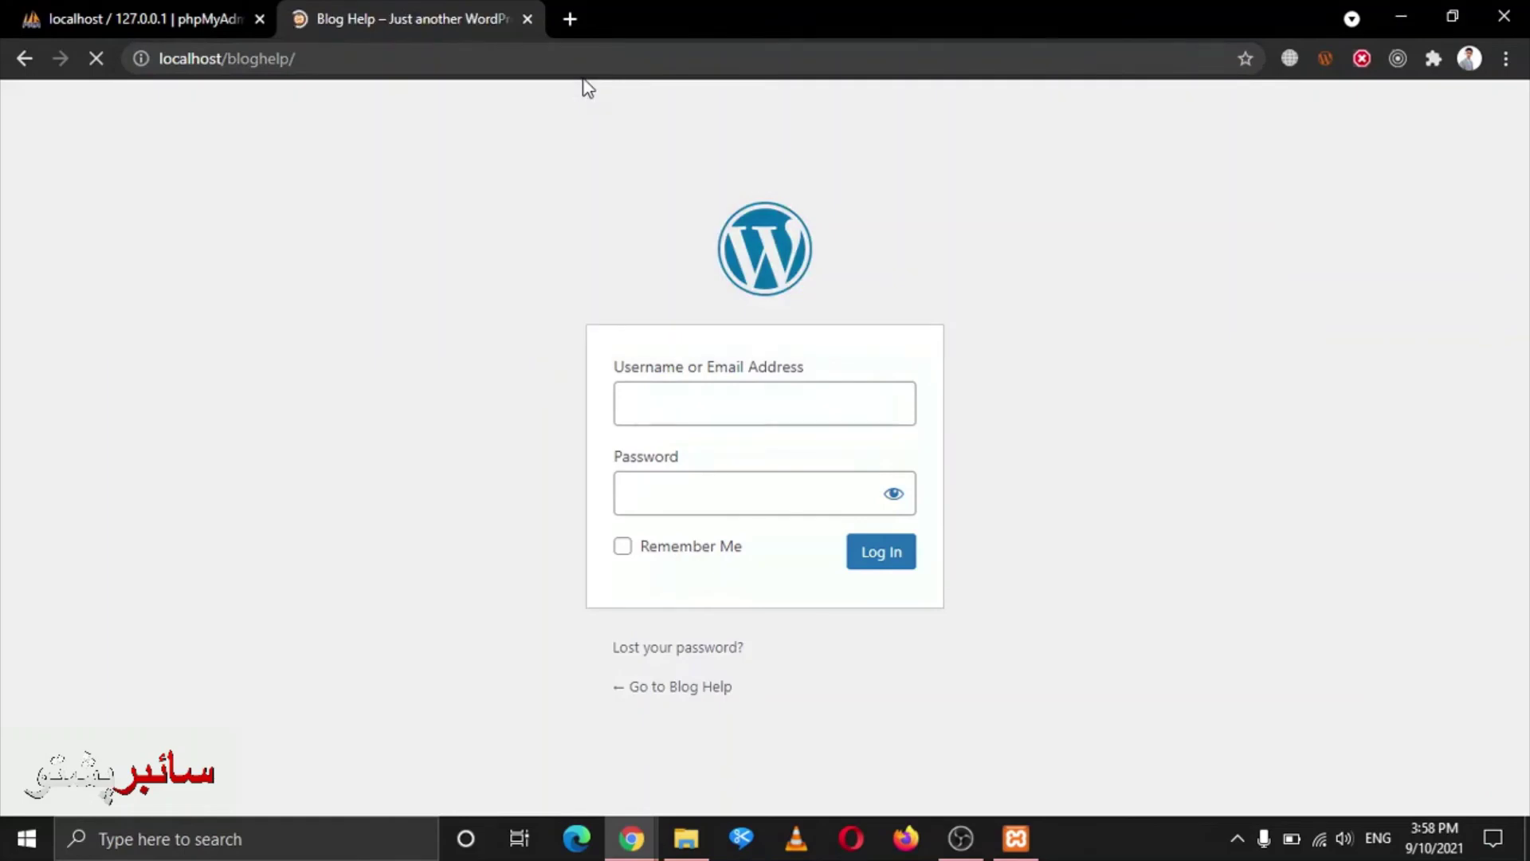
scroll(674, 345, "down", 8)
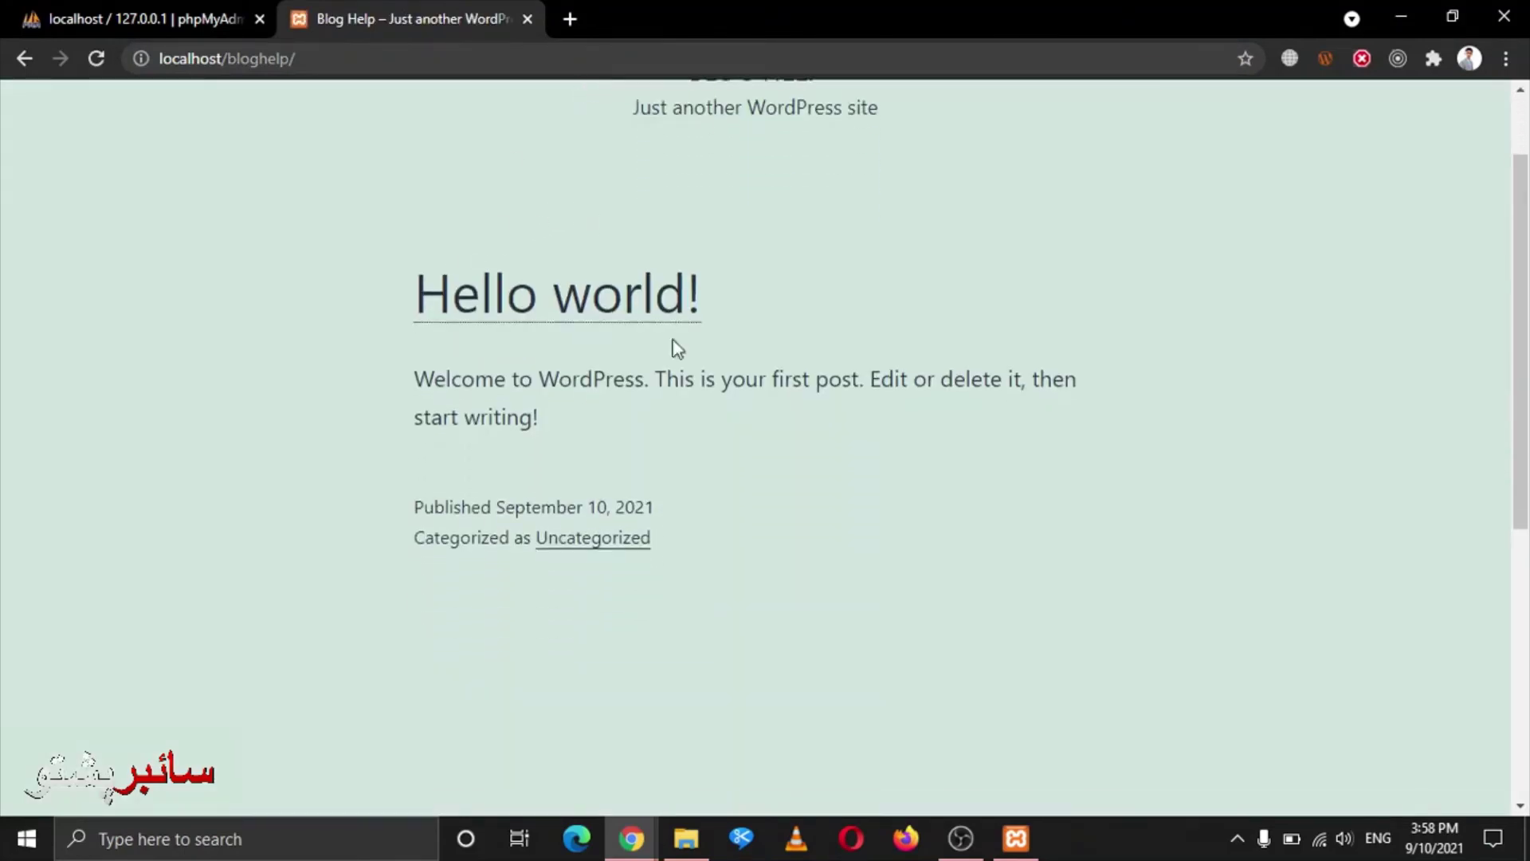
scroll(786, 394, "up", 8)
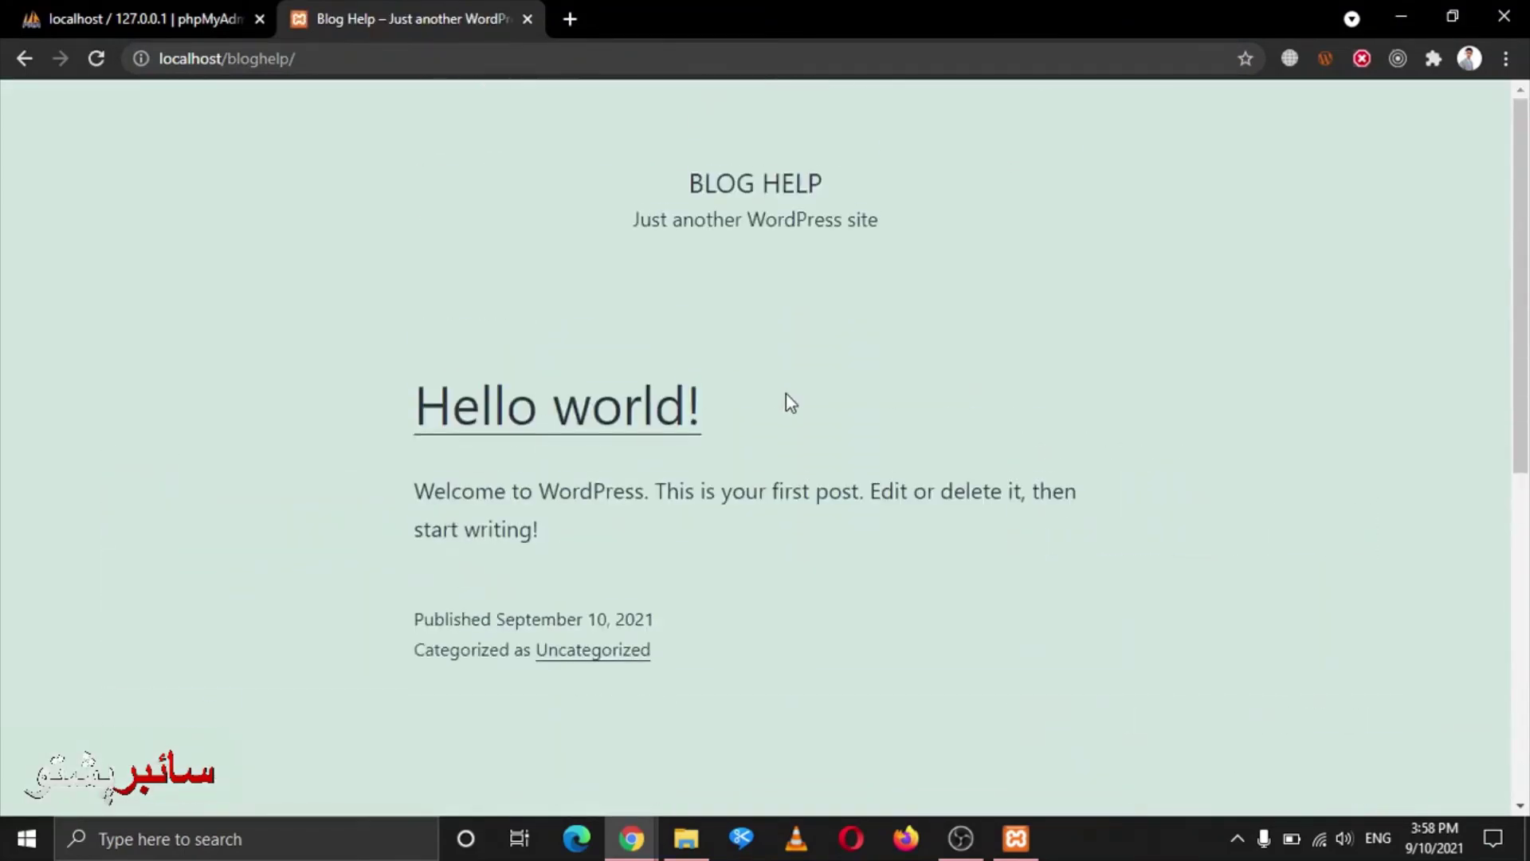
scroll(1381, 188, "down", 6)
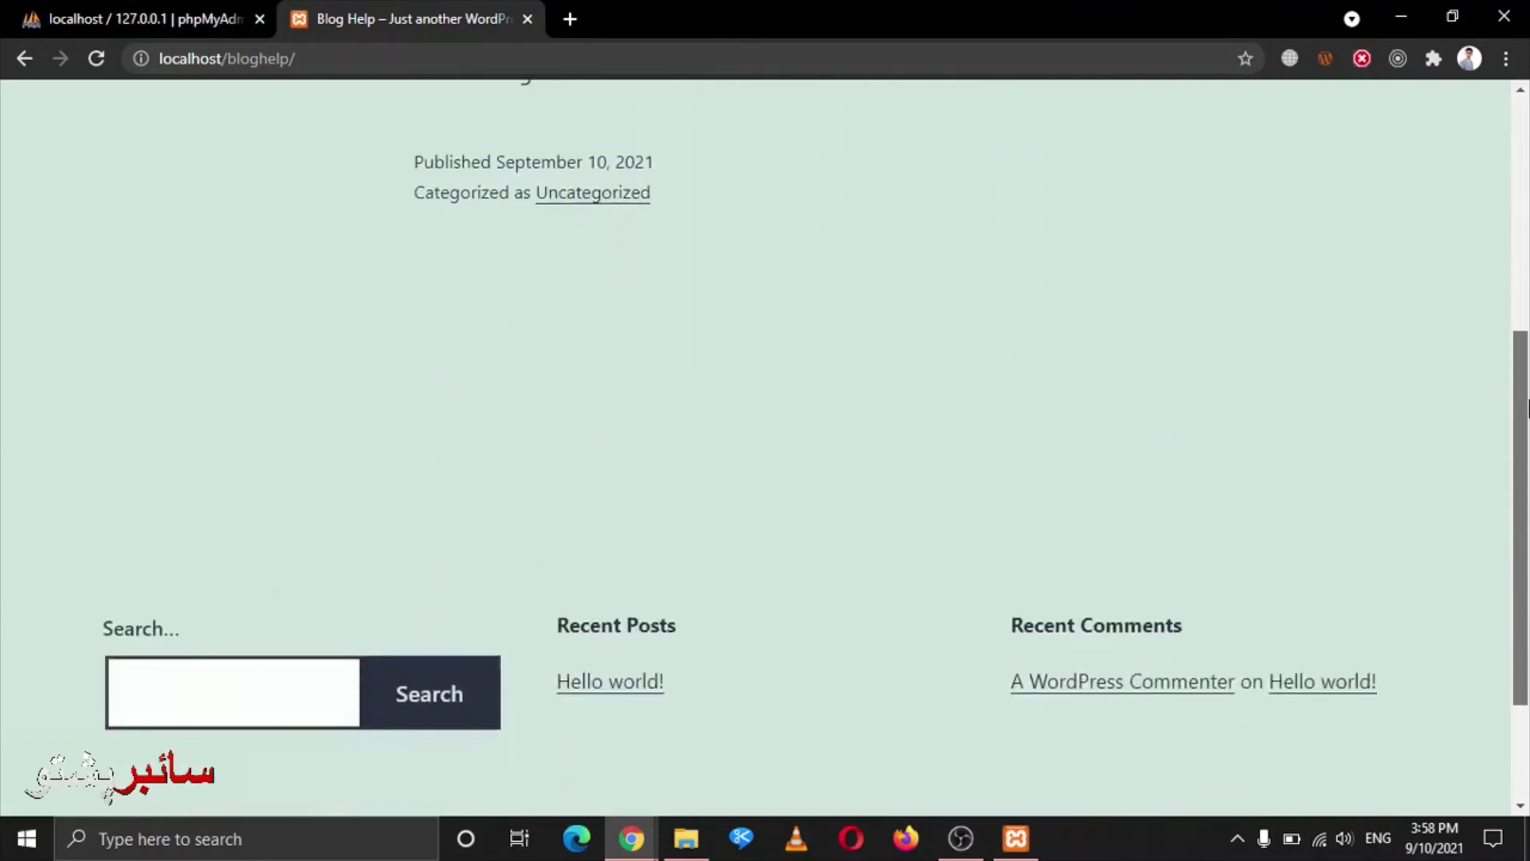
scroll(1382, 188, "up", 6)
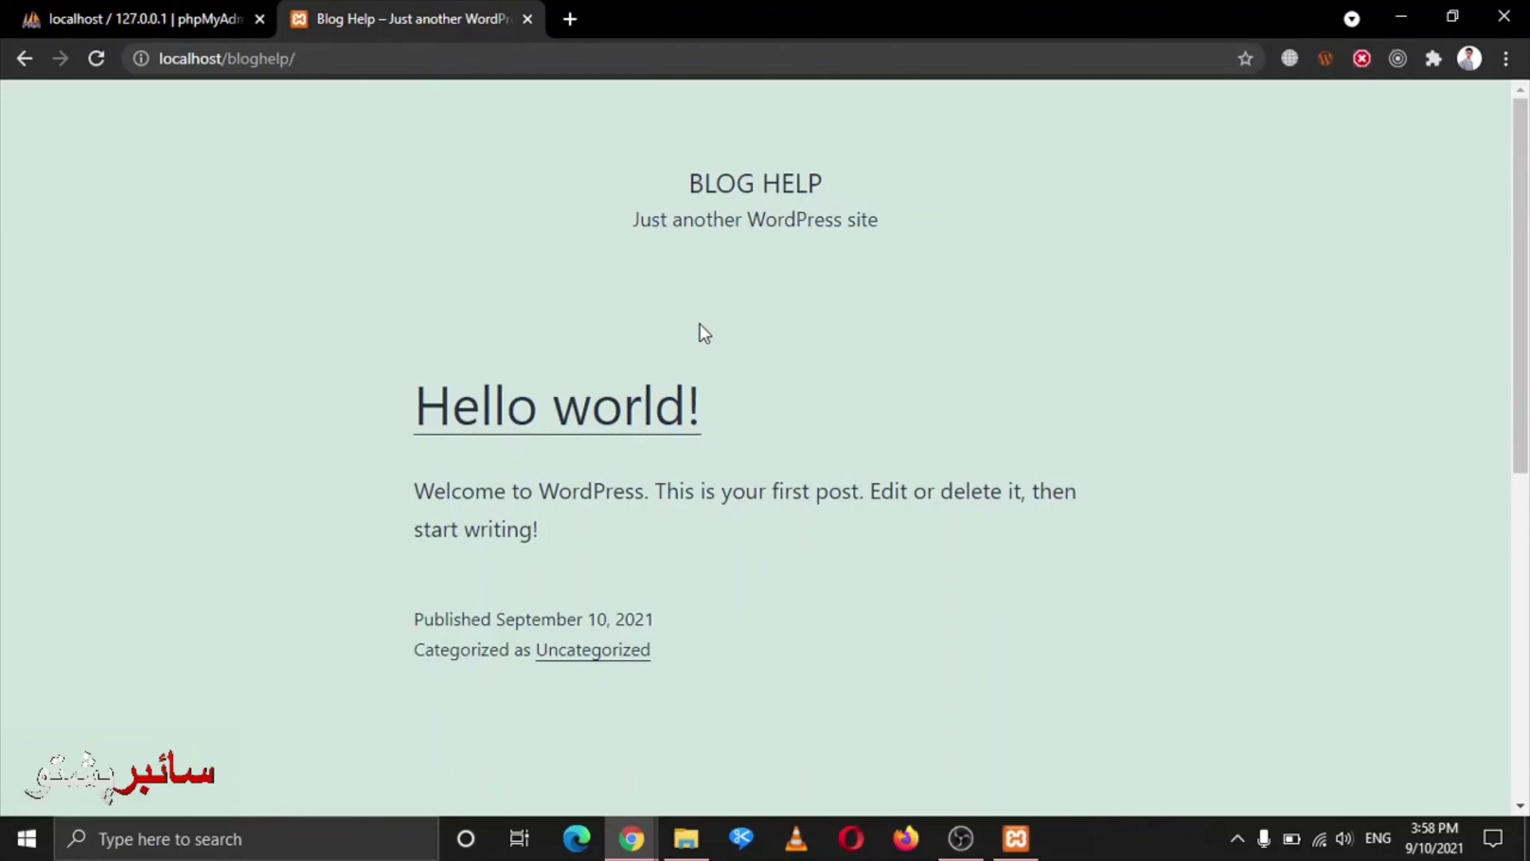
Stop the OBS screen recording from the system tray
left_click(1237, 837)
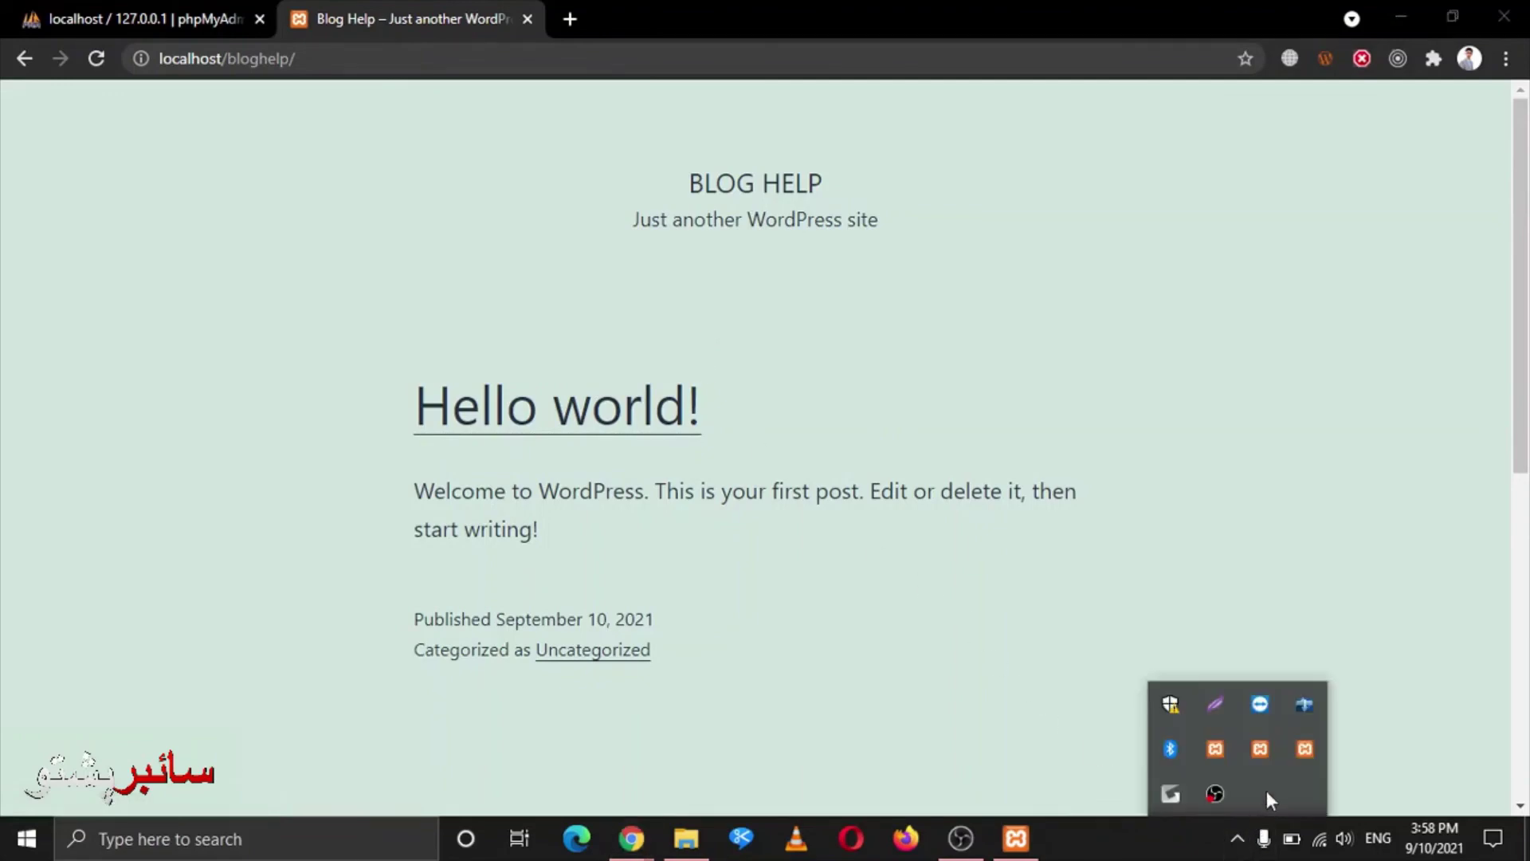
right_click(1213, 797)
left_click(1250, 733)
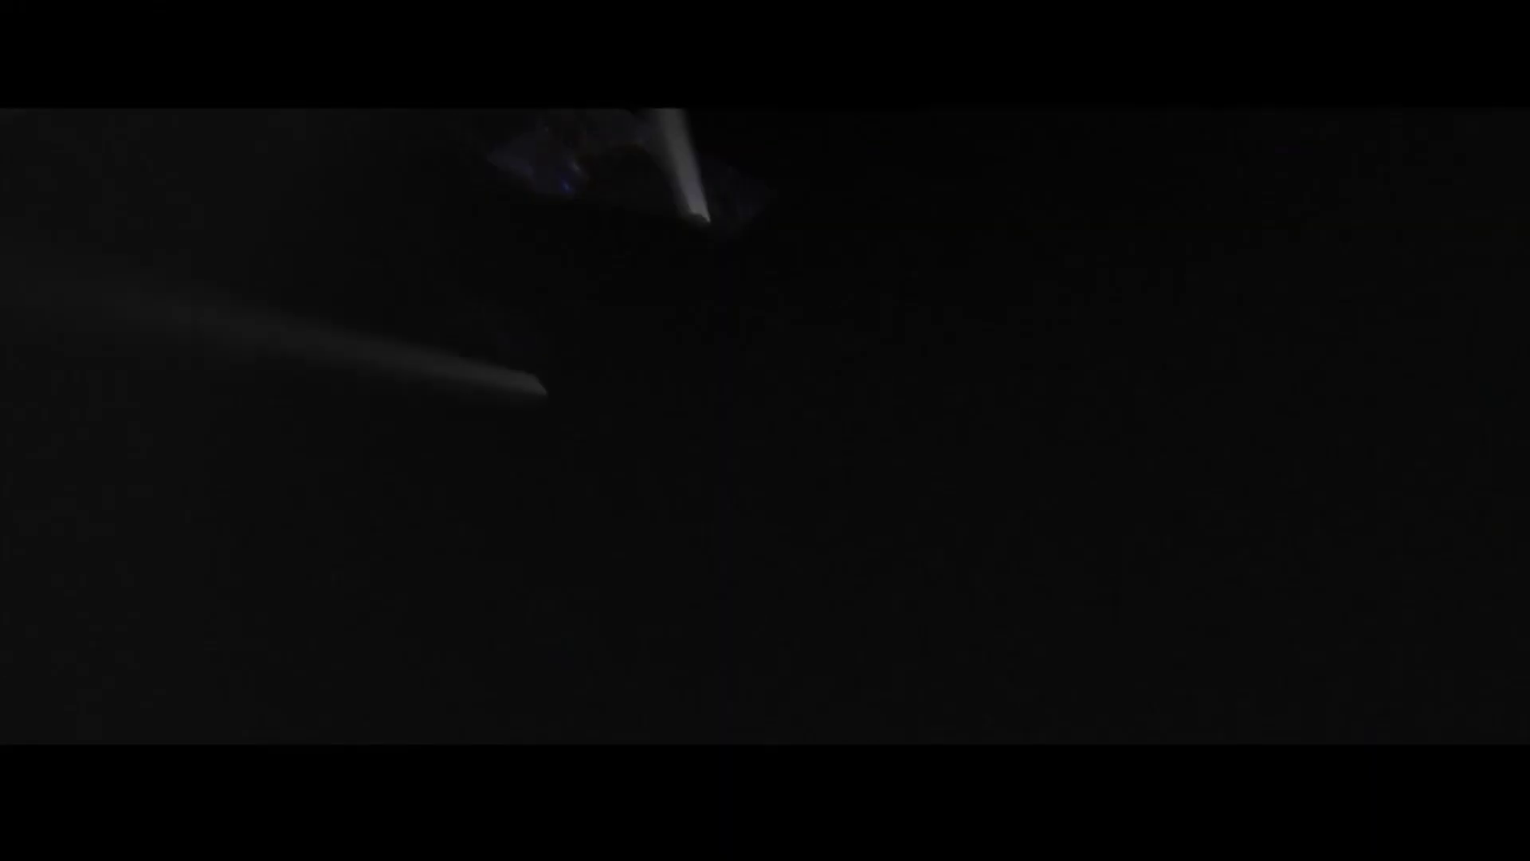